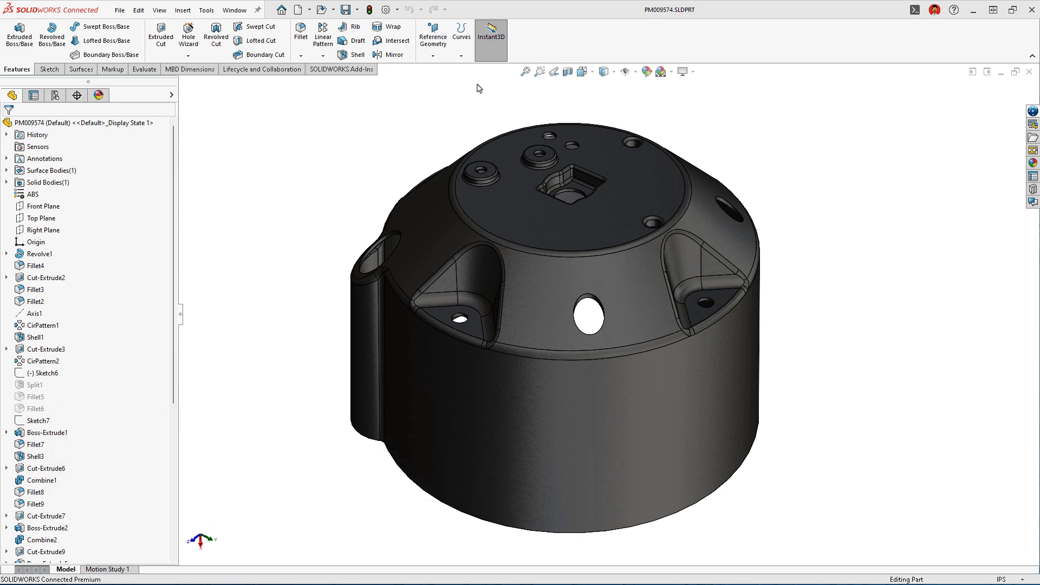
Open Customize > Keyboard, try a 'convert' command search, then dismiss it.
right_click(531, 58)
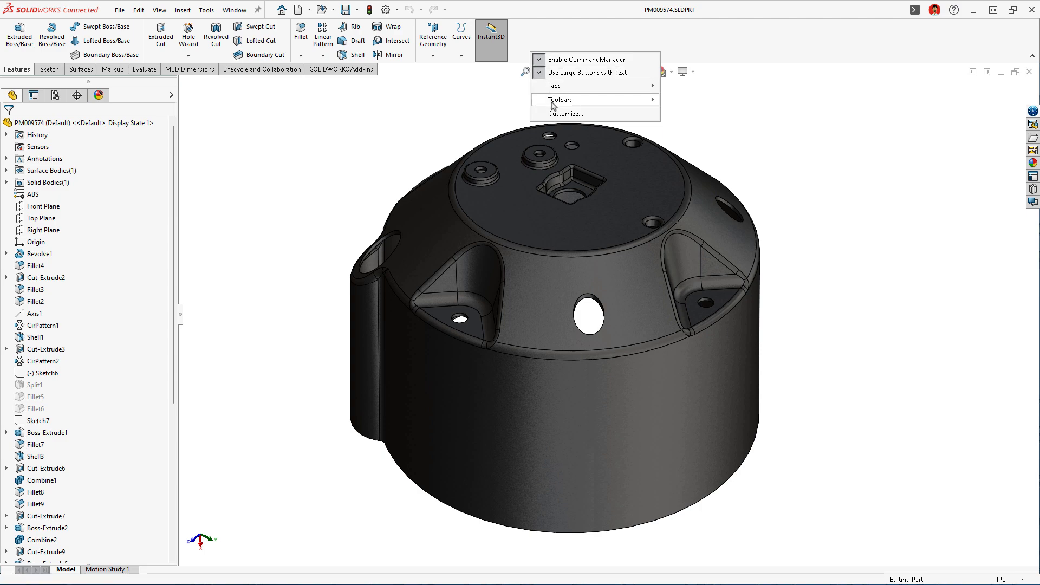
click(554, 114)
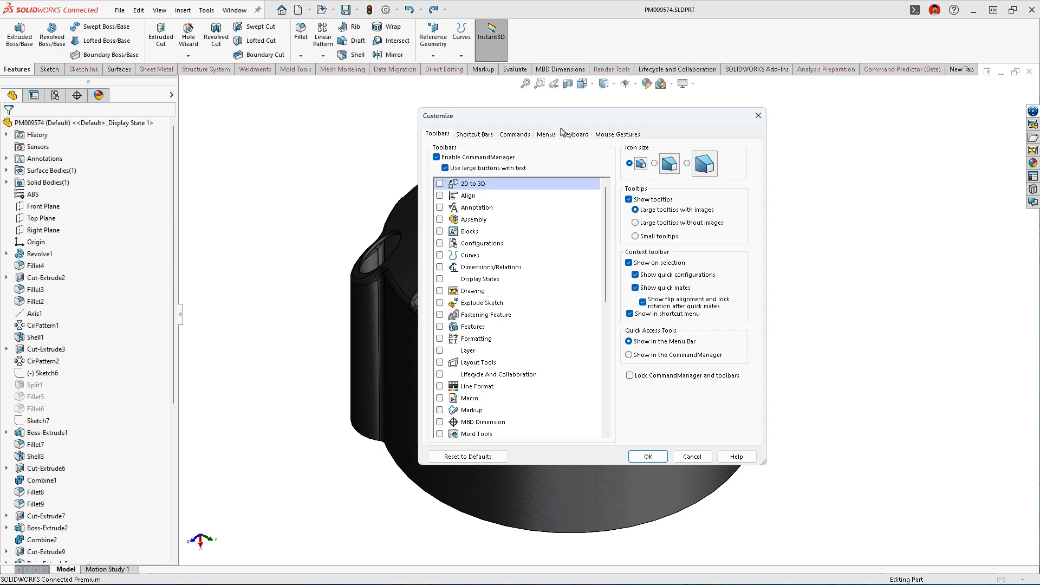
click(566, 135)
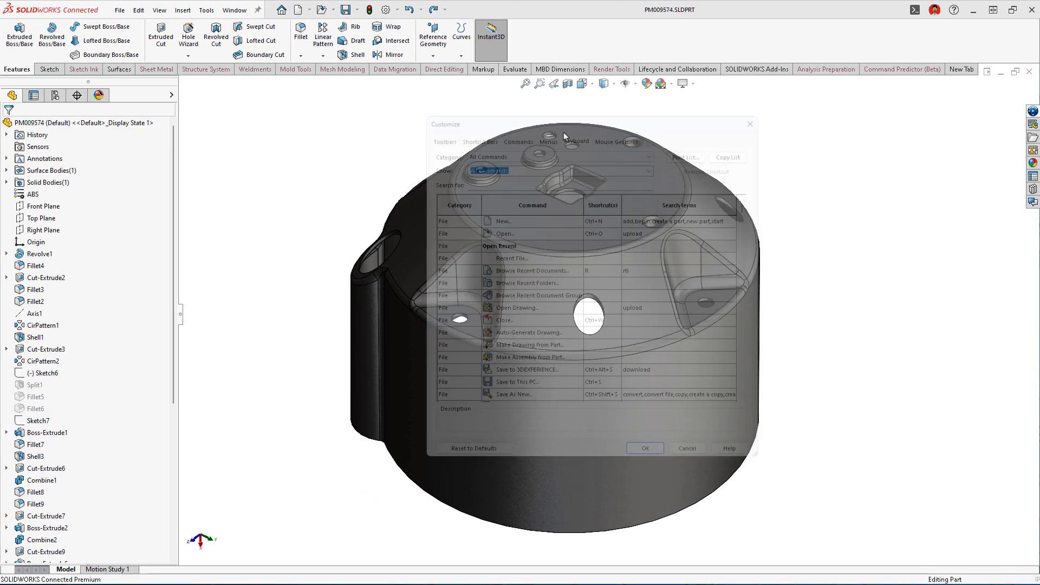
text(s)
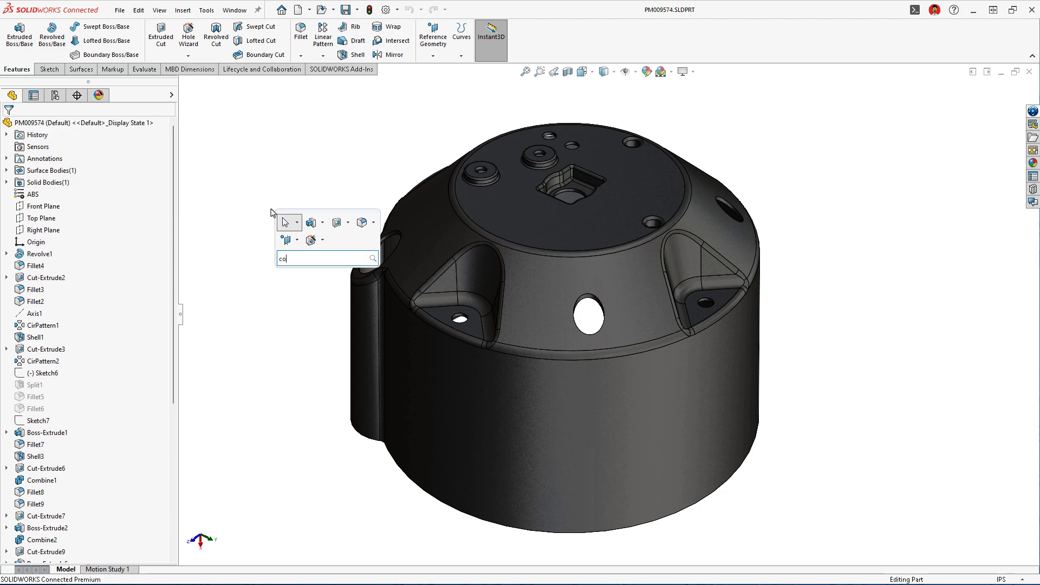
text(convert)
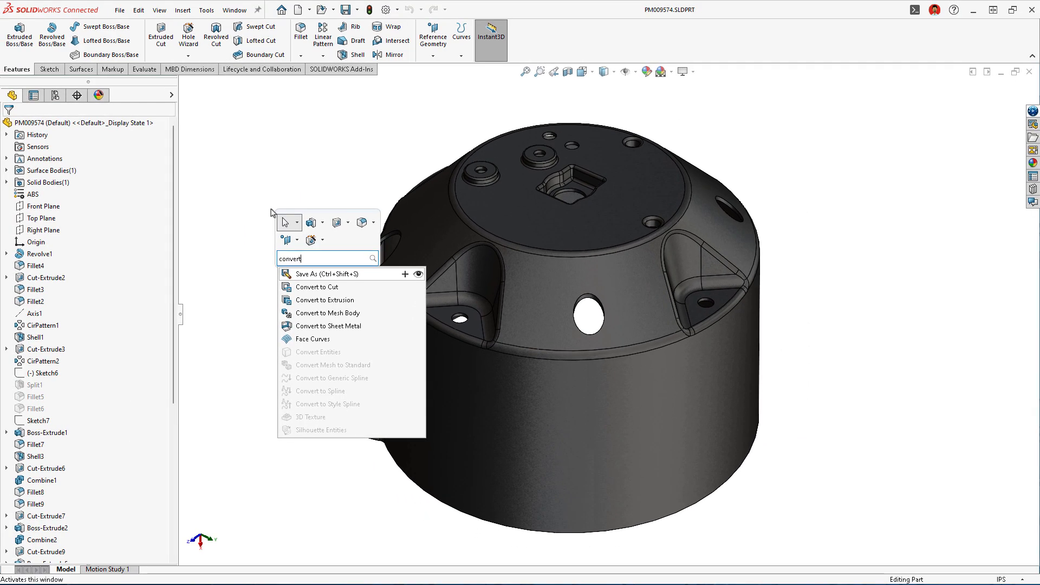
key(Escape)
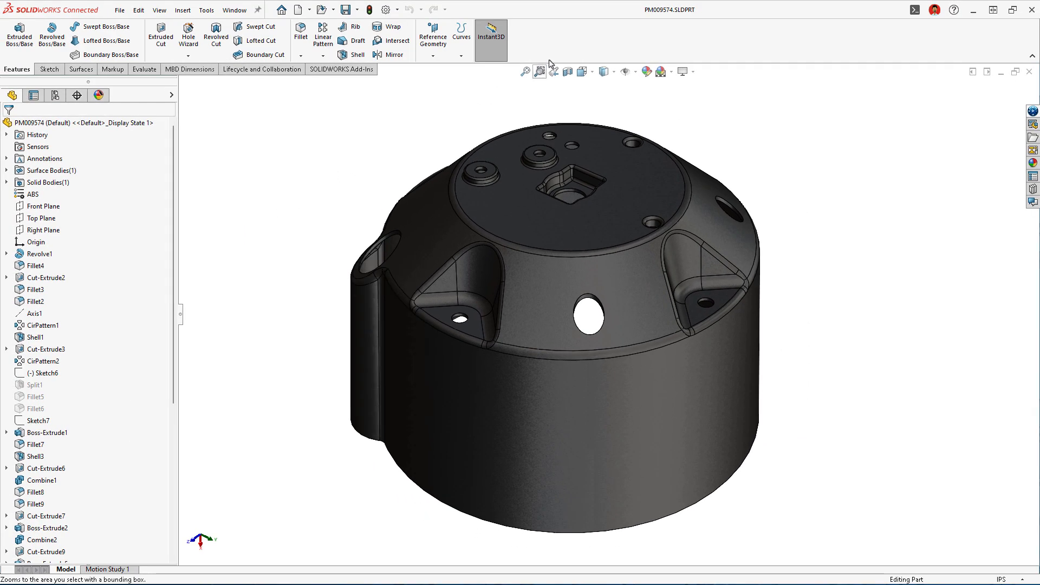
Search keyboard commands for 'export' and add STL as an Export As search term.
right_click(560, 49)
click(594, 110)
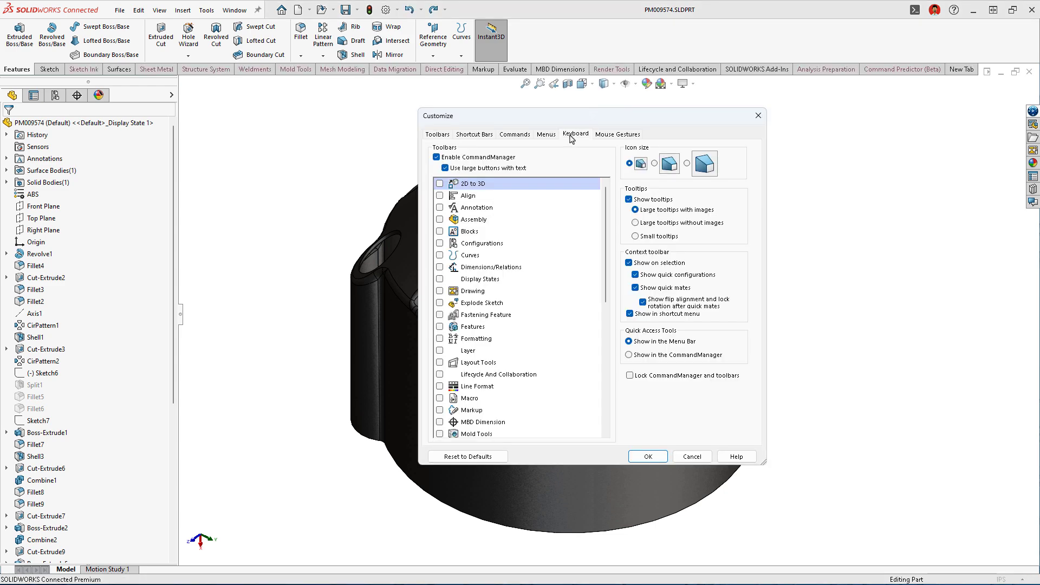
click(571, 136)
click(496, 180)
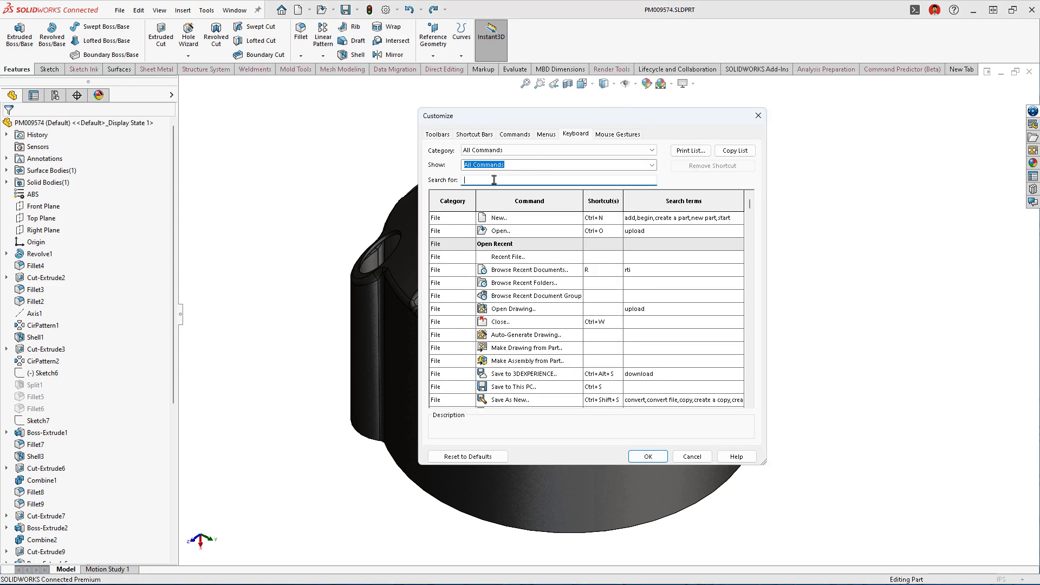
text(exp)
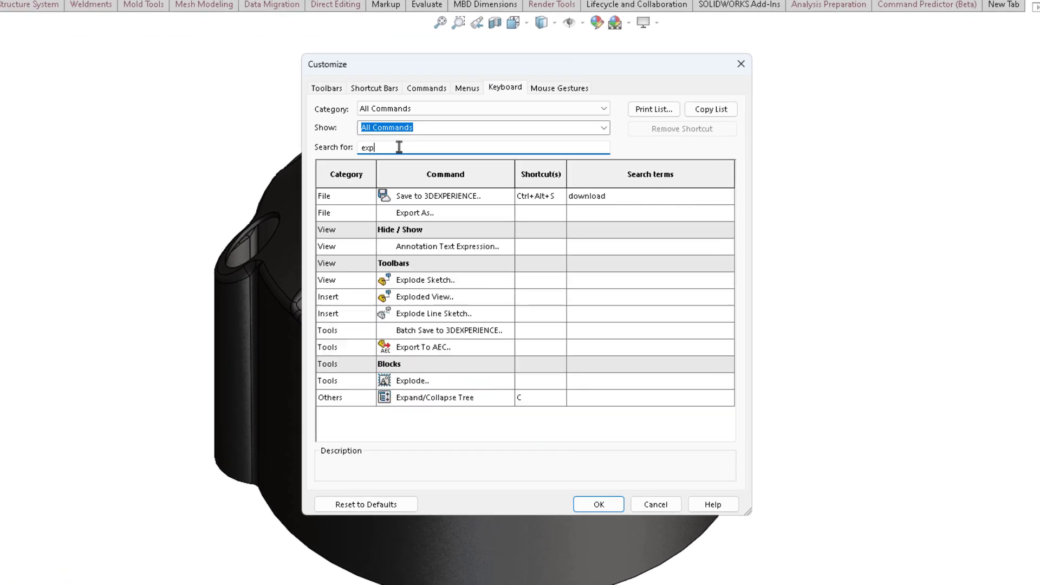
text(ort)
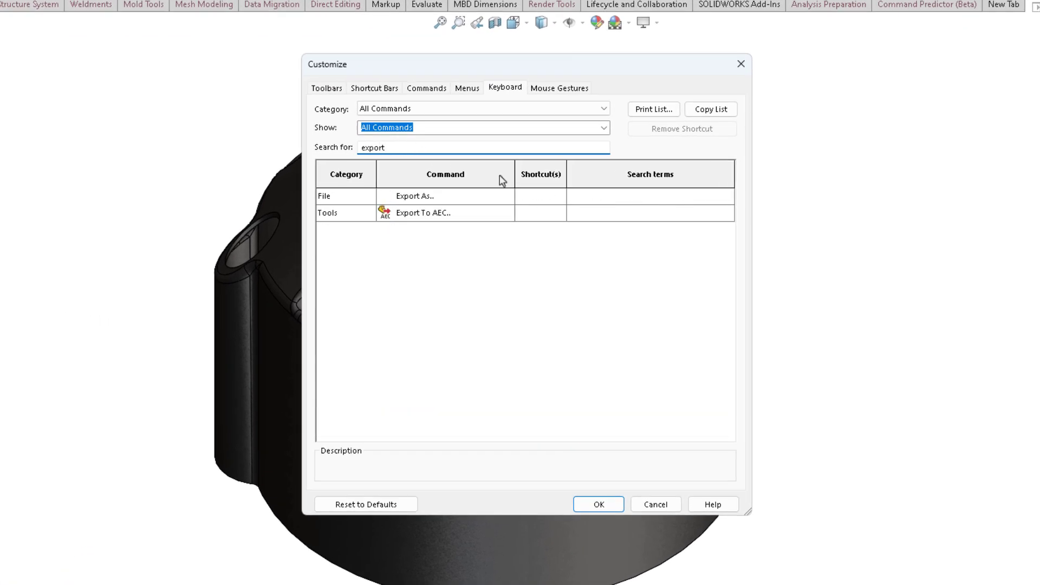
click(583, 201)
text(STL)
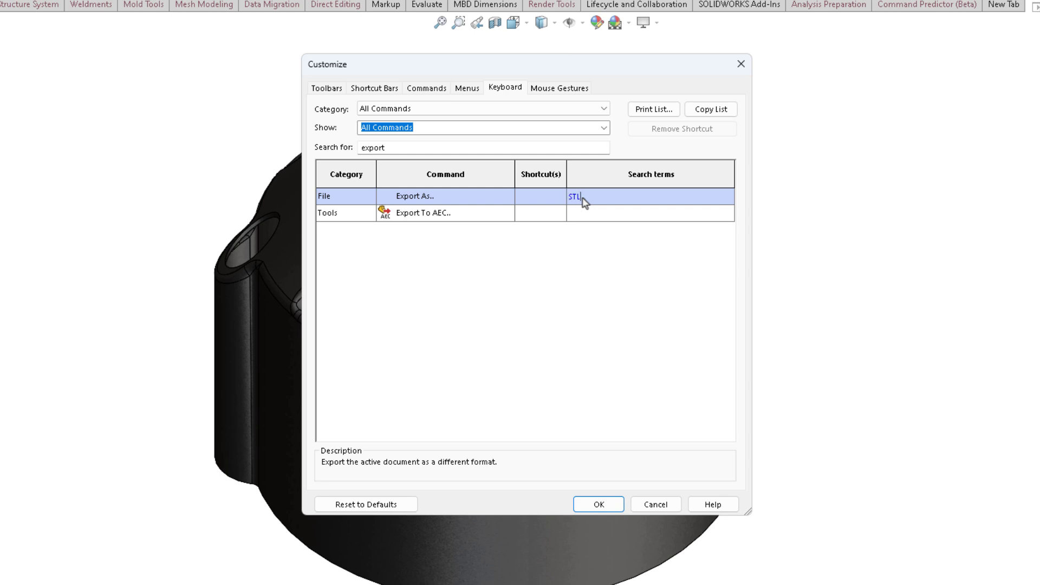
click(583, 505)
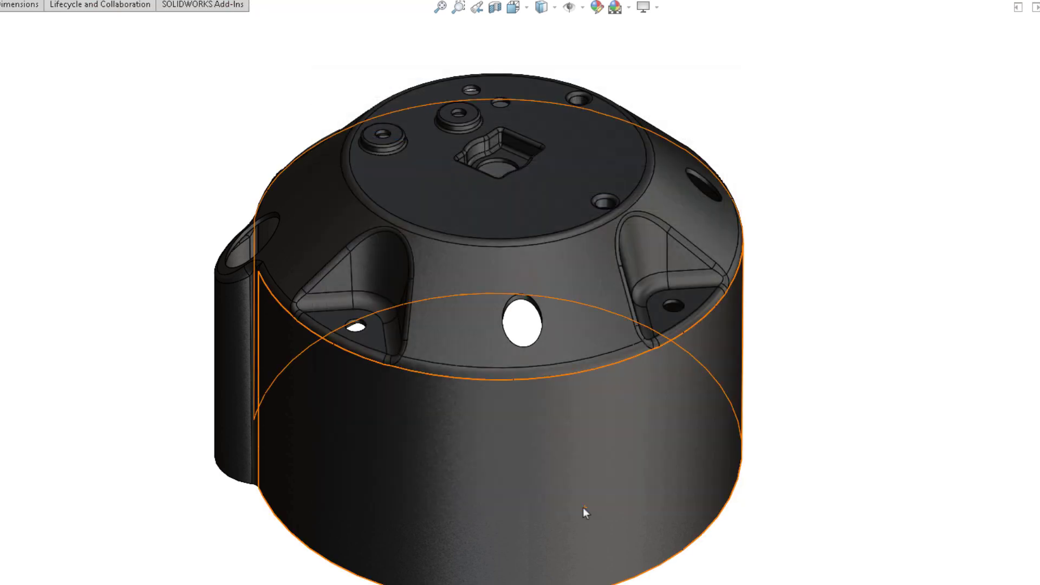
text(s)
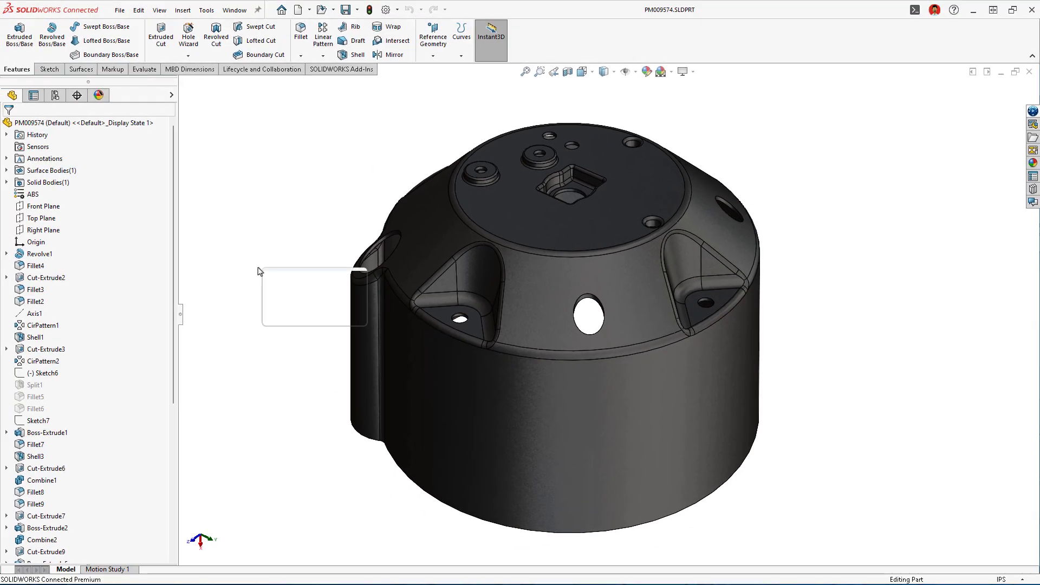
text(STL)
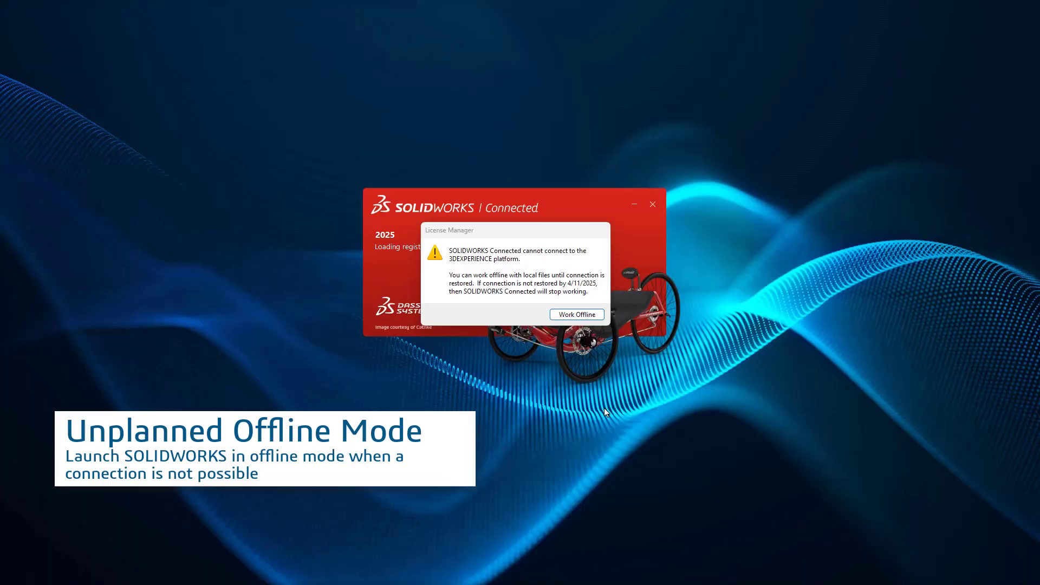
Choose Work Offline on the License Manager warning.
click(577, 319)
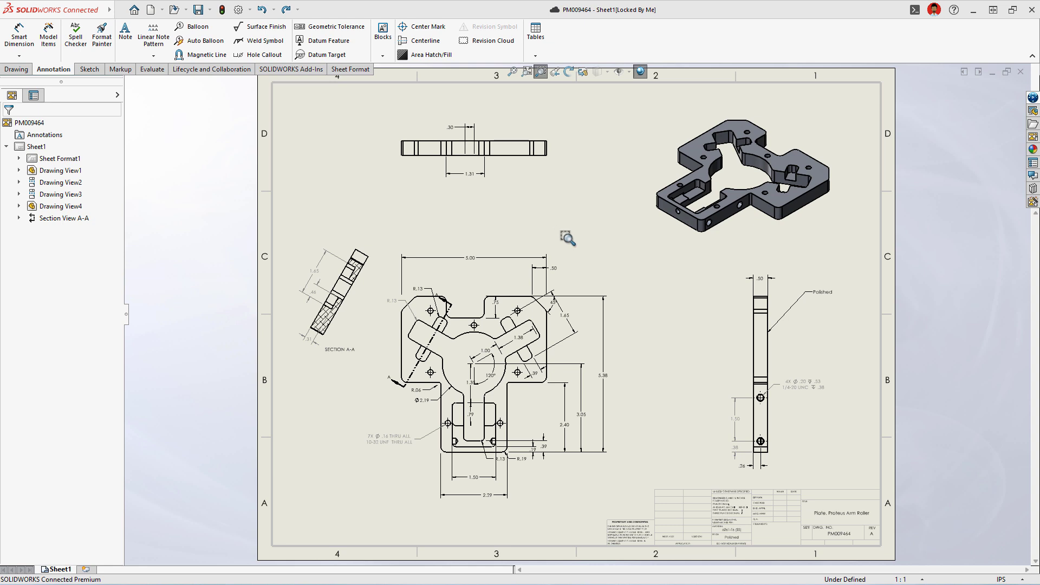
Zoom to PM009464's title block and toggle Annotation Text Expression on, then off.
drag(684, 450, 895, 557)
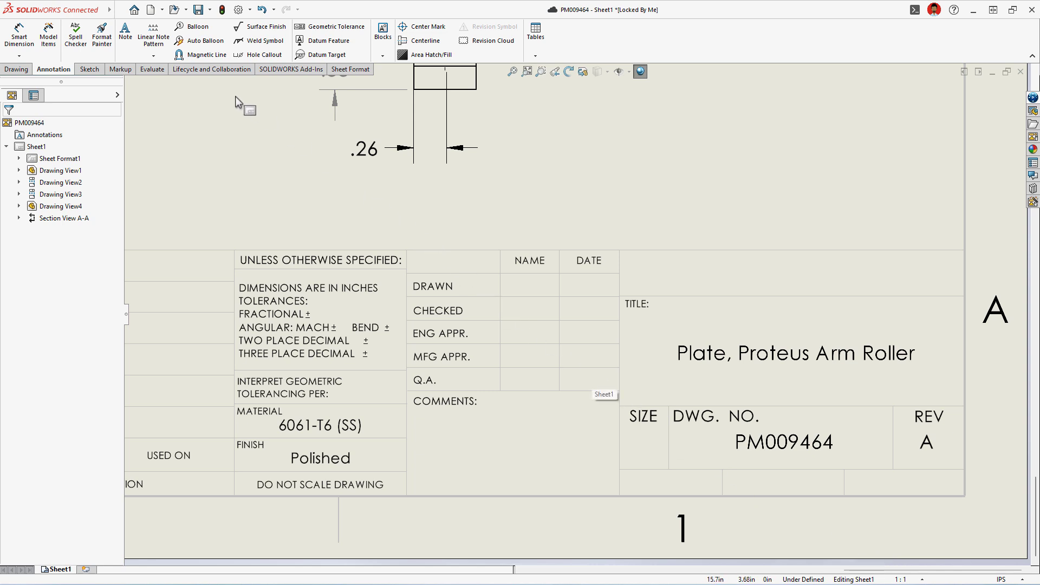
click(119, 10)
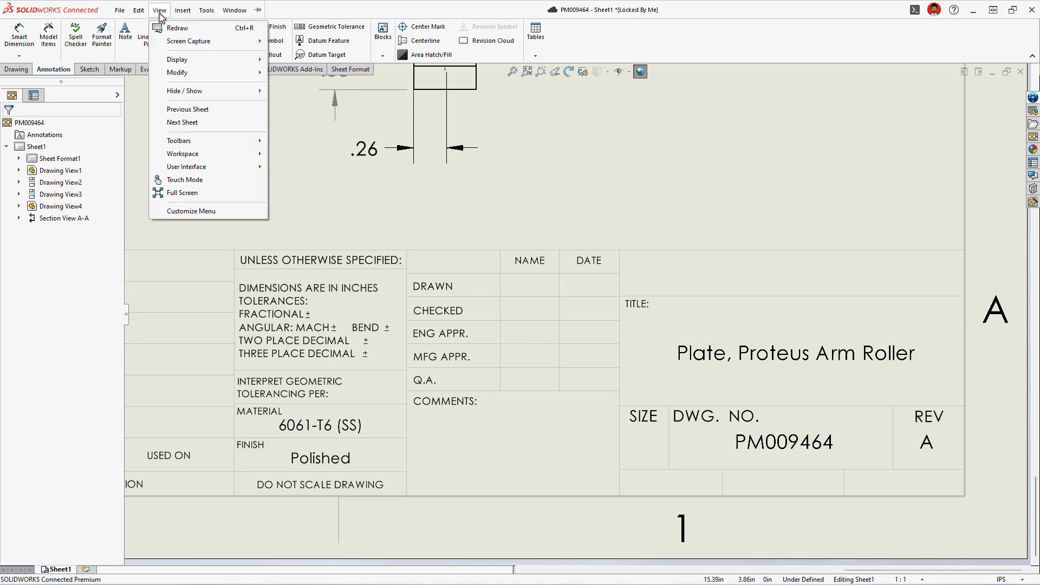
mouse_move(186, 91)
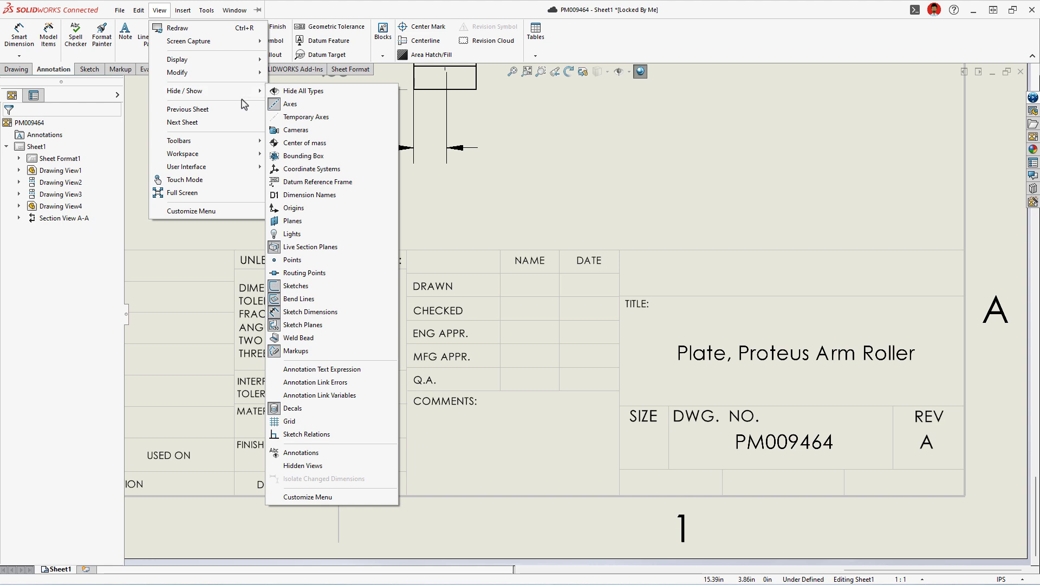
click(374, 376)
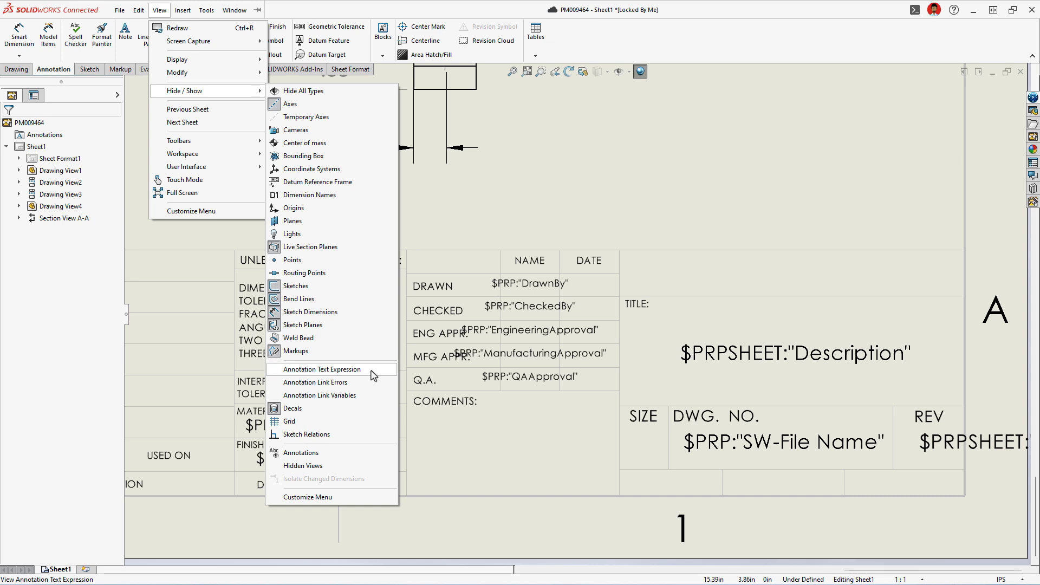
click(374, 376)
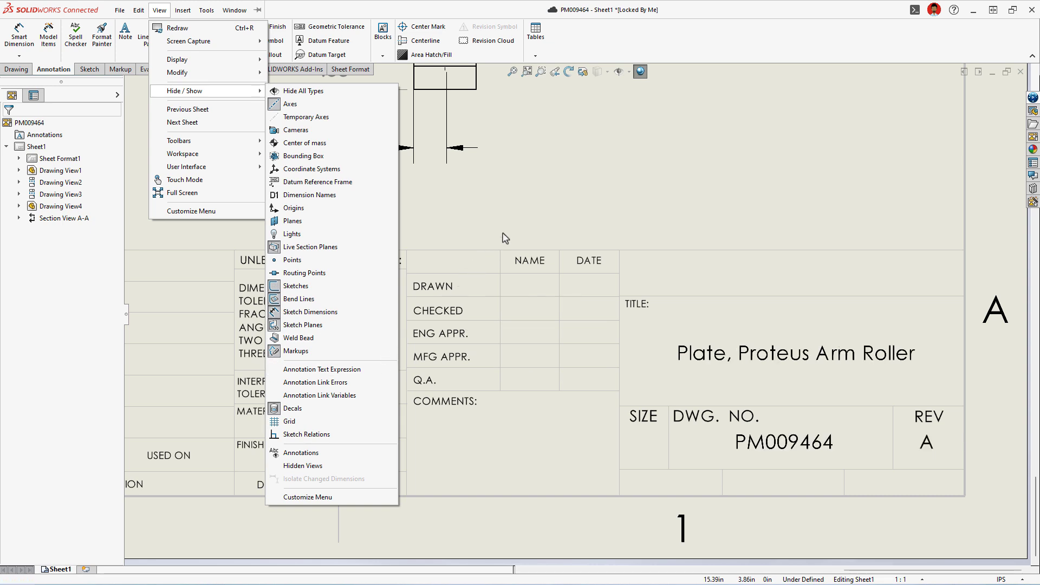
click(522, 217)
right_drag(521, 212, 448, 222)
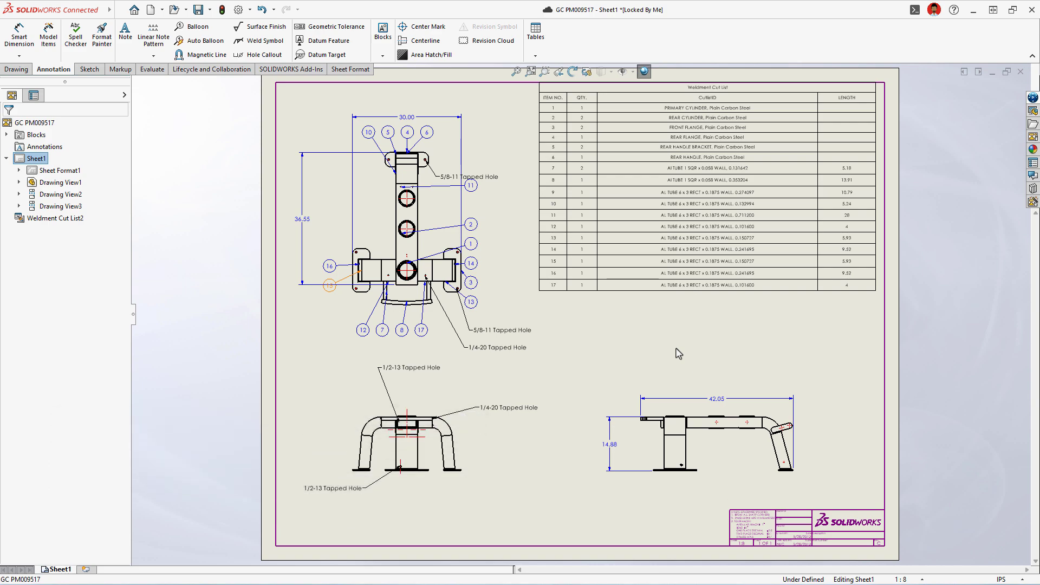
Zoom to the Cutlist named view of the cut list table, then switch to the GC PM009517 part.
key(space)
click(731, 440)
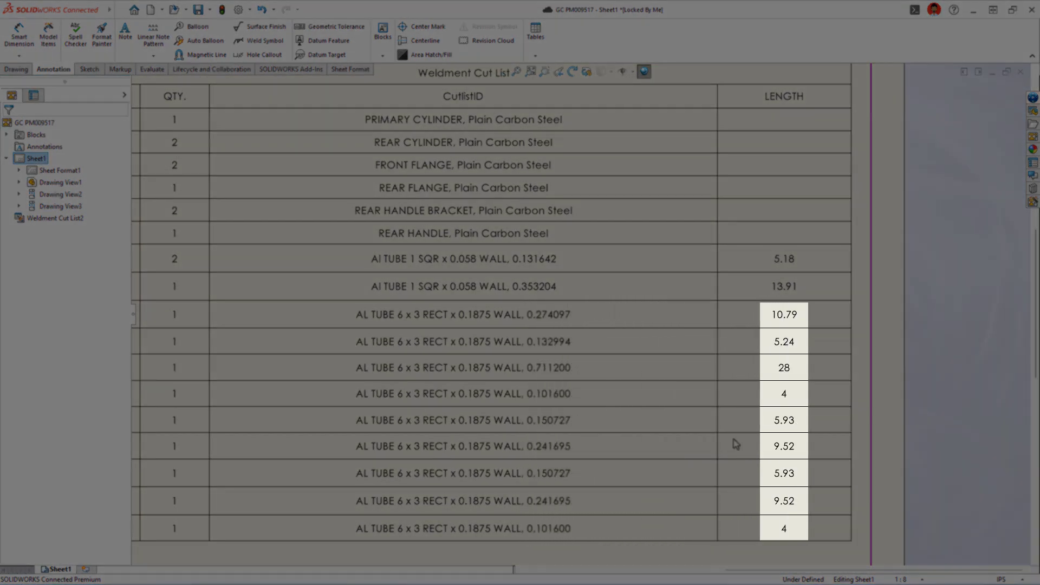
key(ctrl+Tab)
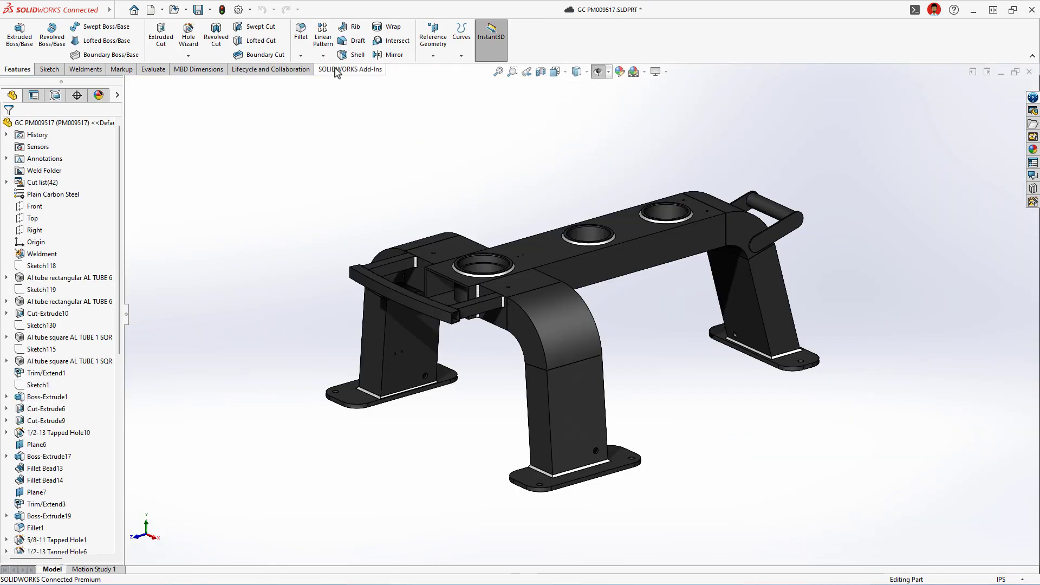
Review the Weldments Cut list ID document properties, then save the part to 3DEXPERIENCE.
click(238, 10)
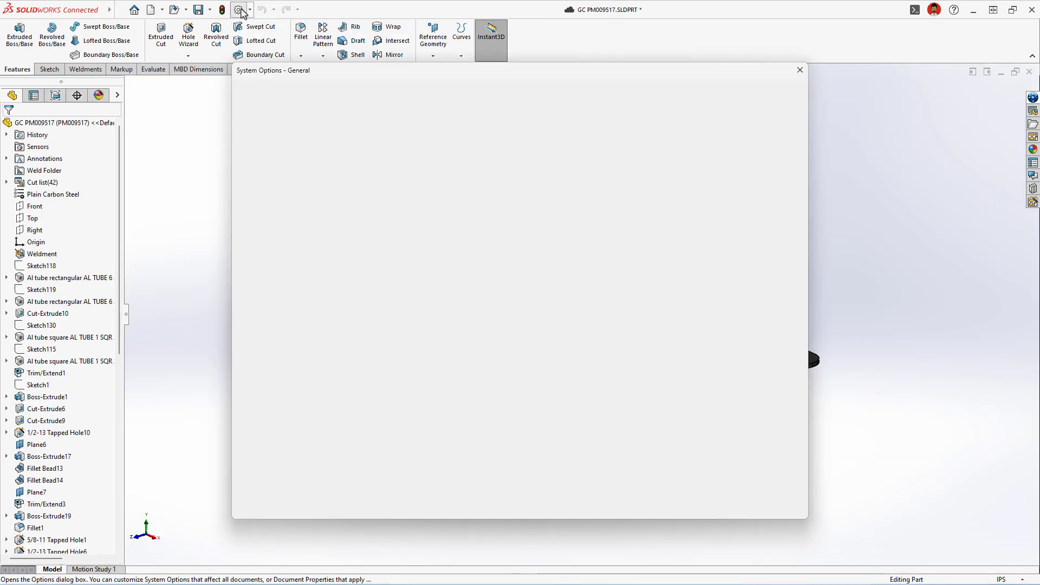
click(313, 91)
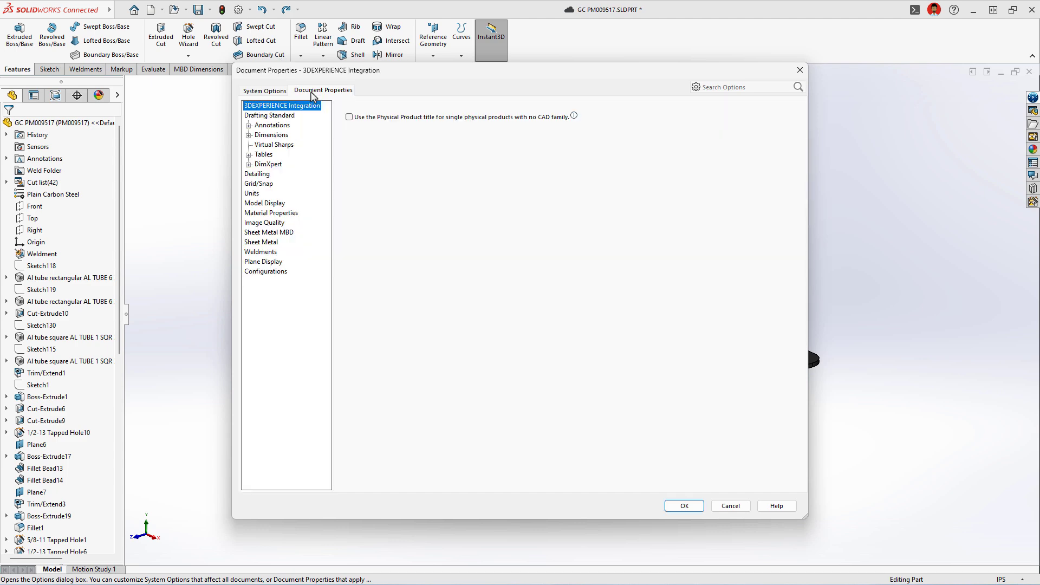
click(261, 253)
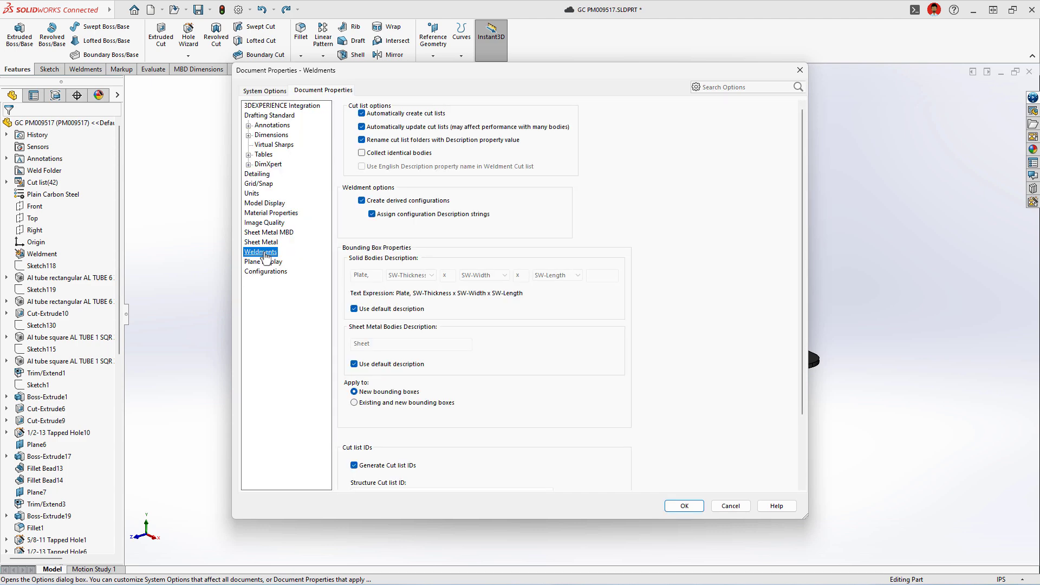
scroll(429, 360, down, 2)
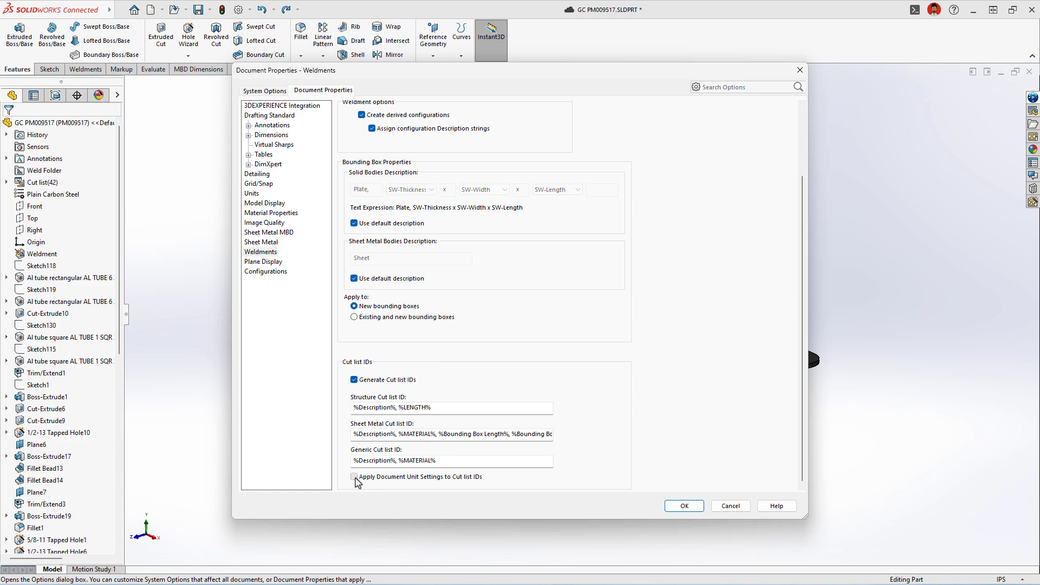
click(680, 506)
click(210, 9)
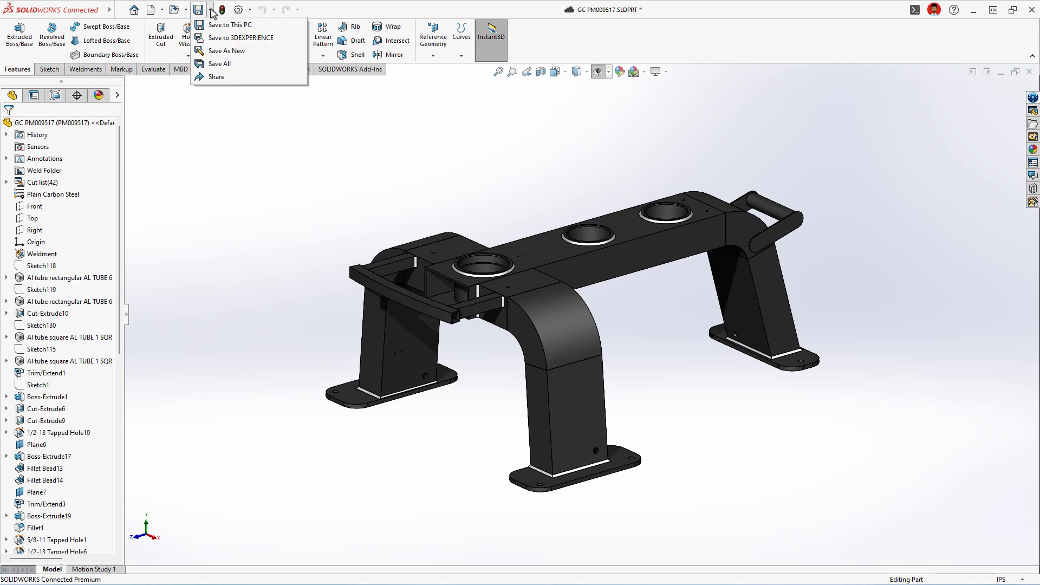
click(211, 40)
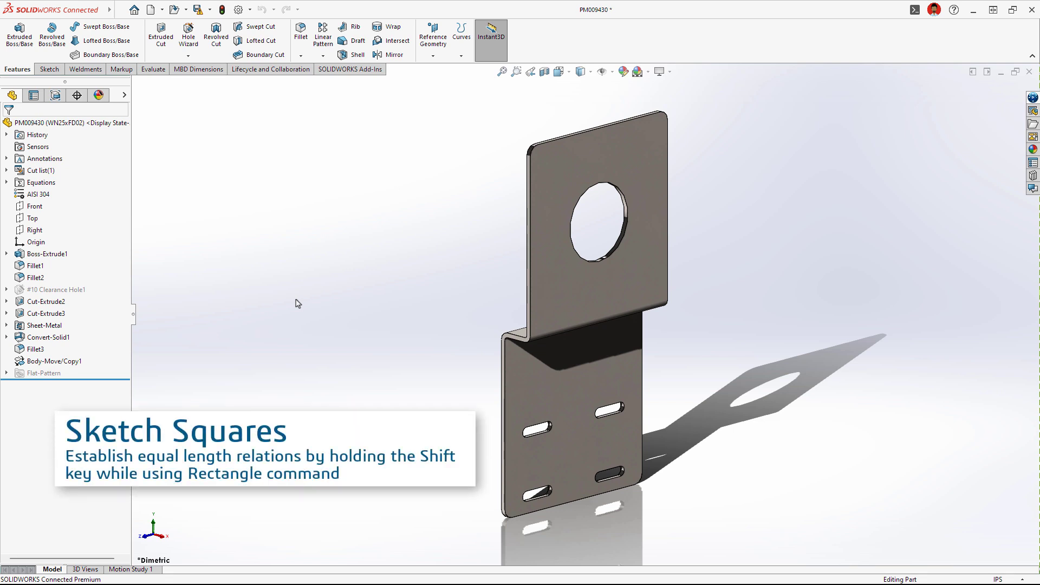
Sketch a center rectangle square around the large hole on the bracket's top flange face.
click(616, 288)
click(664, 256)
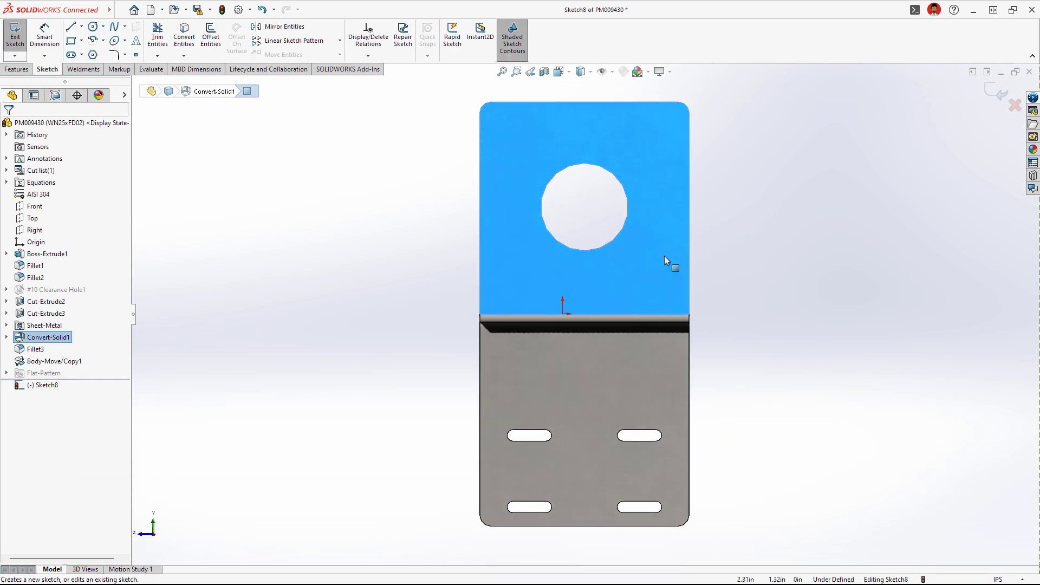
key(s)
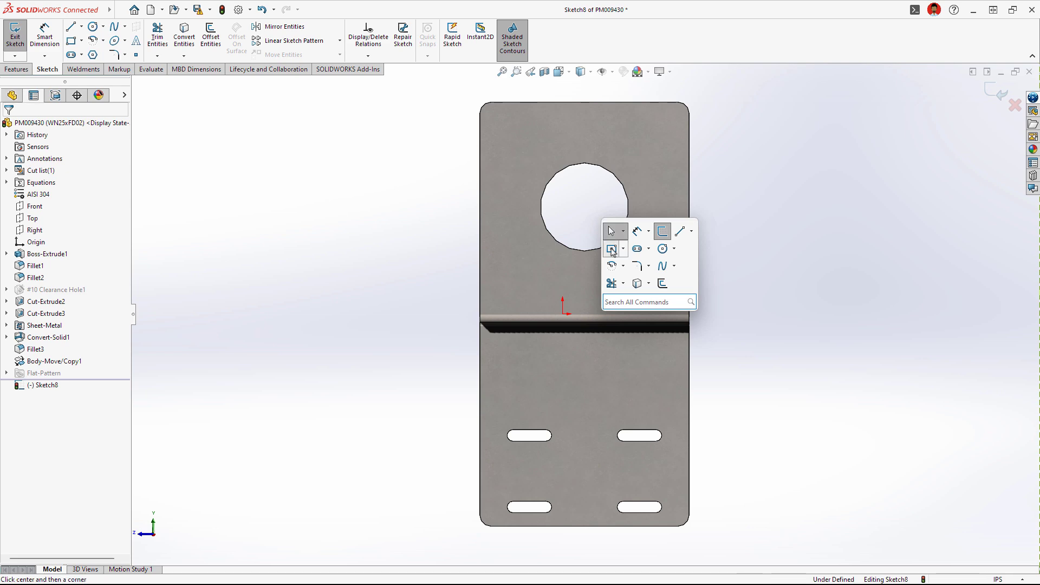
click(612, 249)
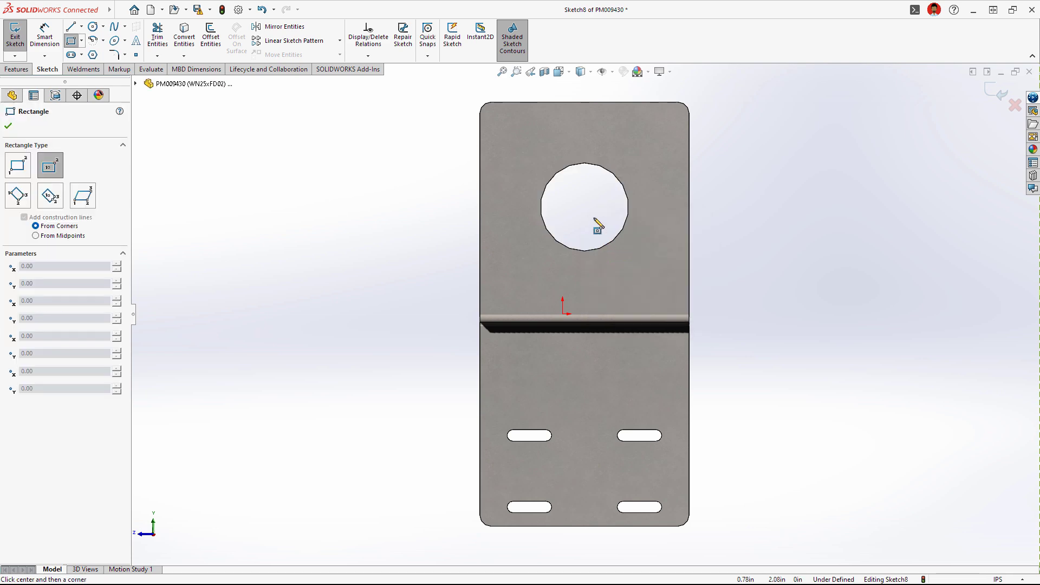
click(585, 207)
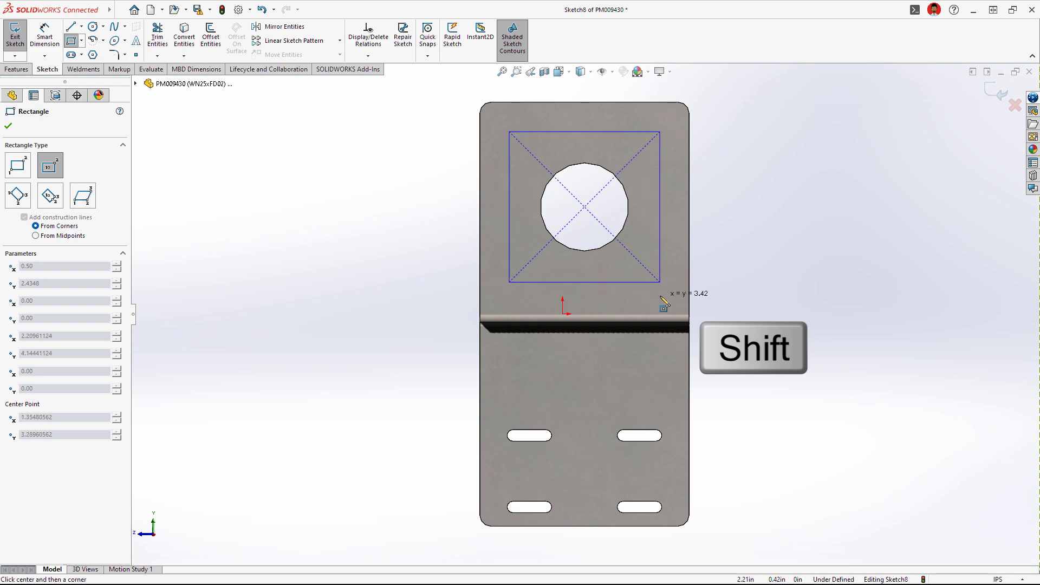
click(661, 297)
key(Escape)
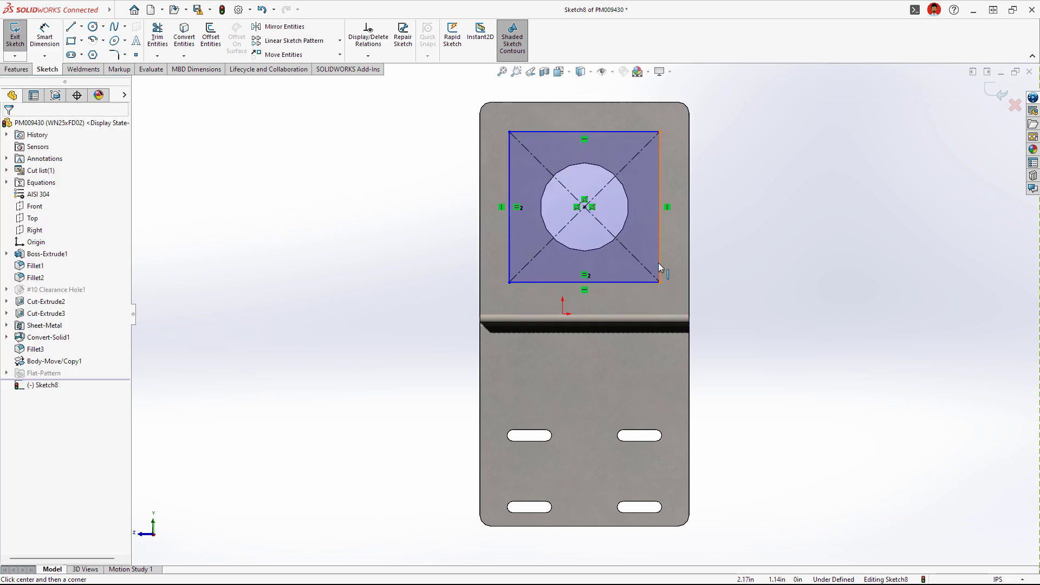
Dimension the square's side to 3.00in and create holes at its four corners.
click(660, 264)
click(742, 214)
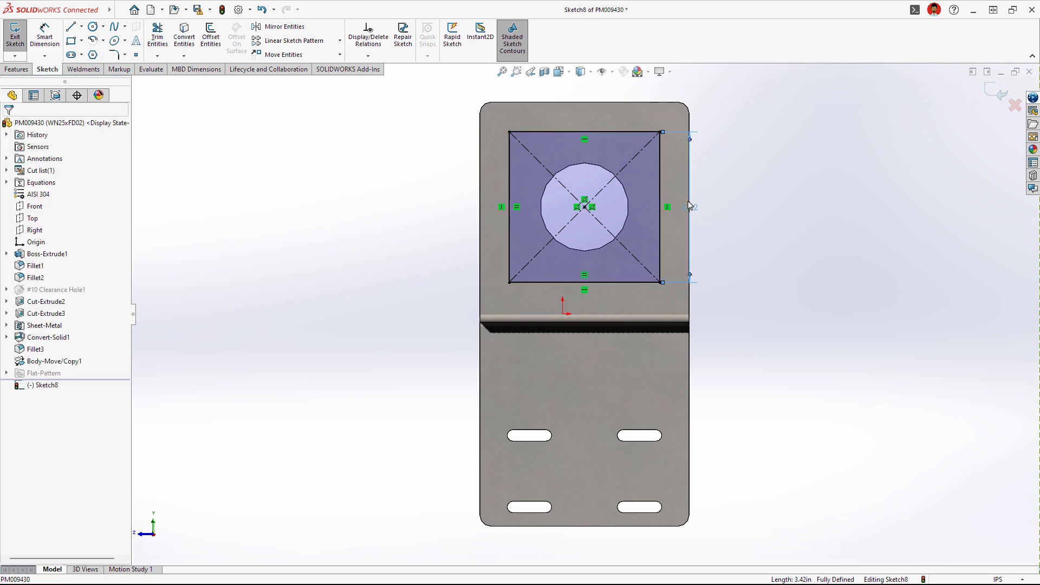
click(690, 204)
text(3)
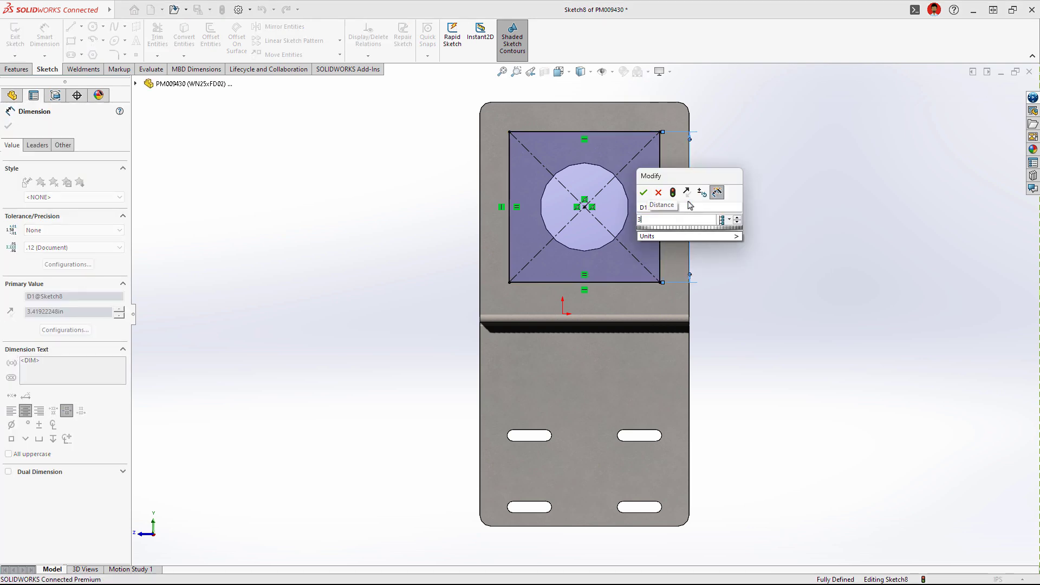
key(Return)
key(Escape)
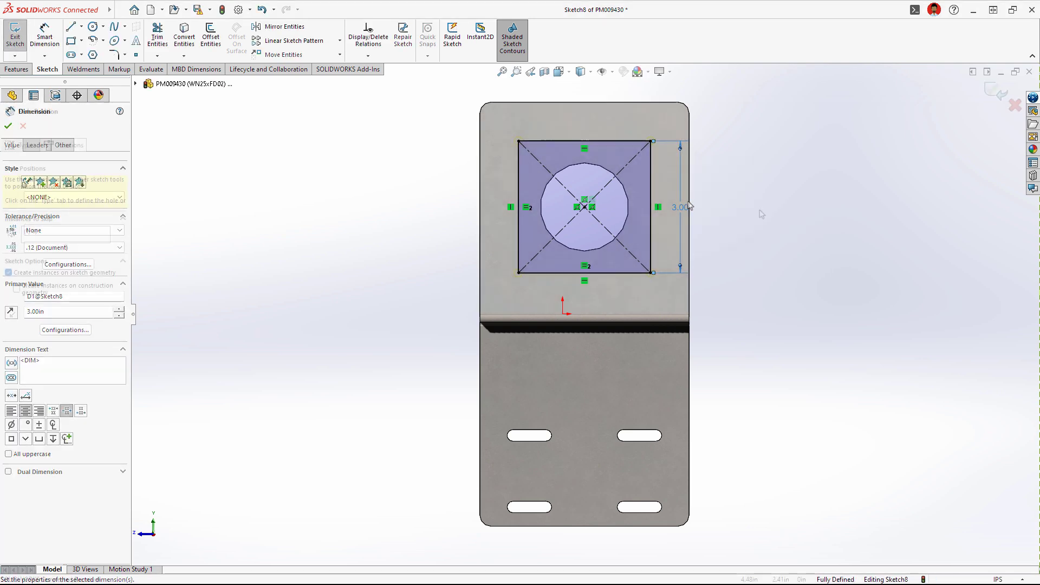
click(993, 90)
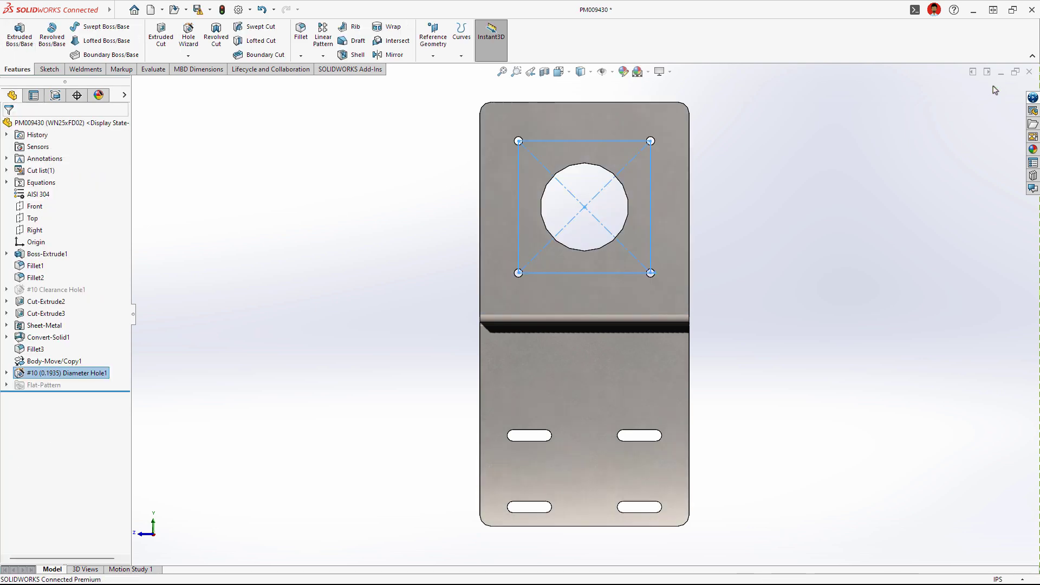
click(762, 208)
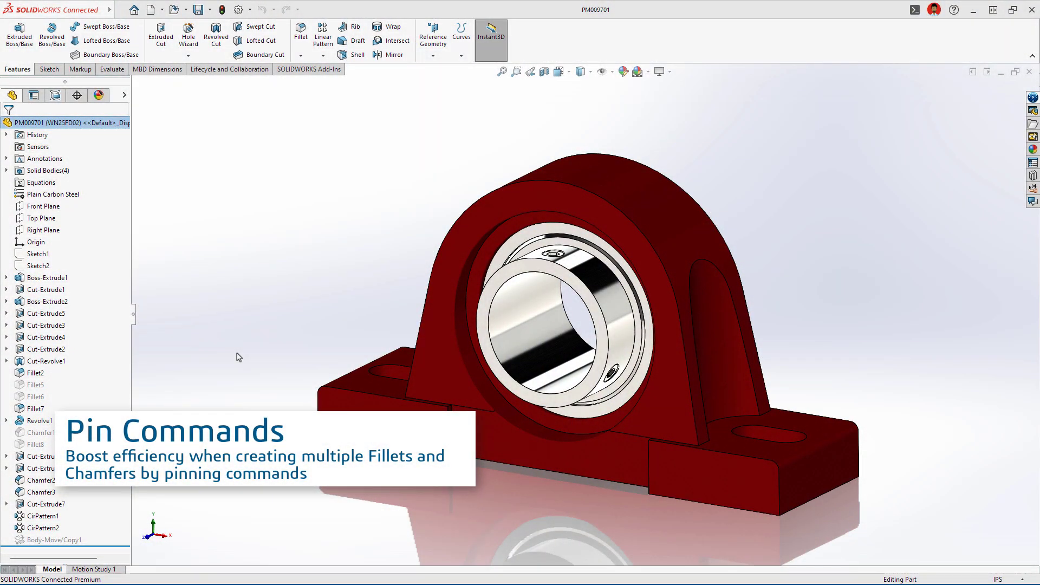
Unsuppress Body-Move/Copy1 and fillet two housing edges with the Fillet PropertyManager pinned.
click(54, 540)
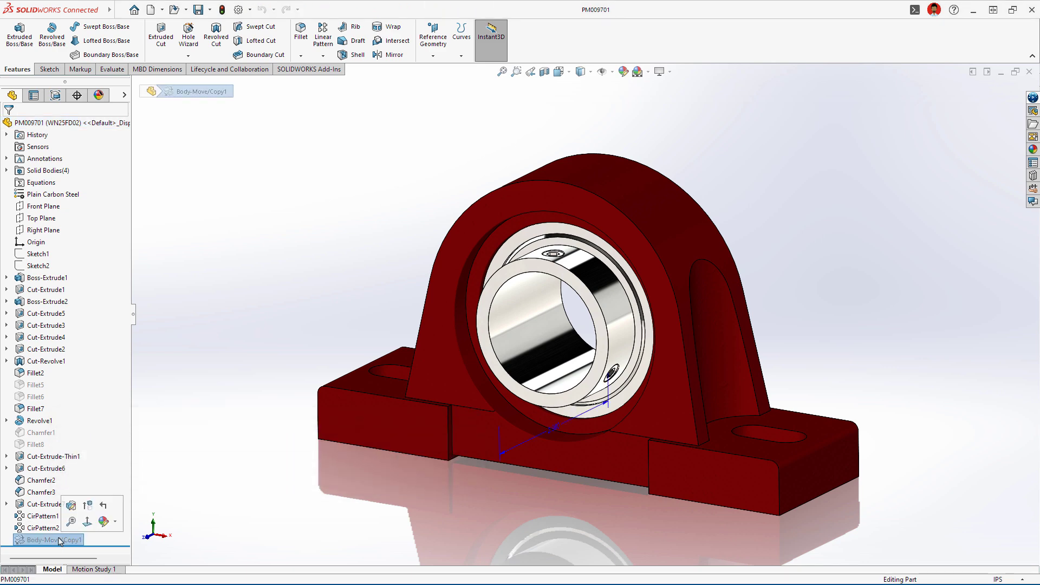
click(84, 509)
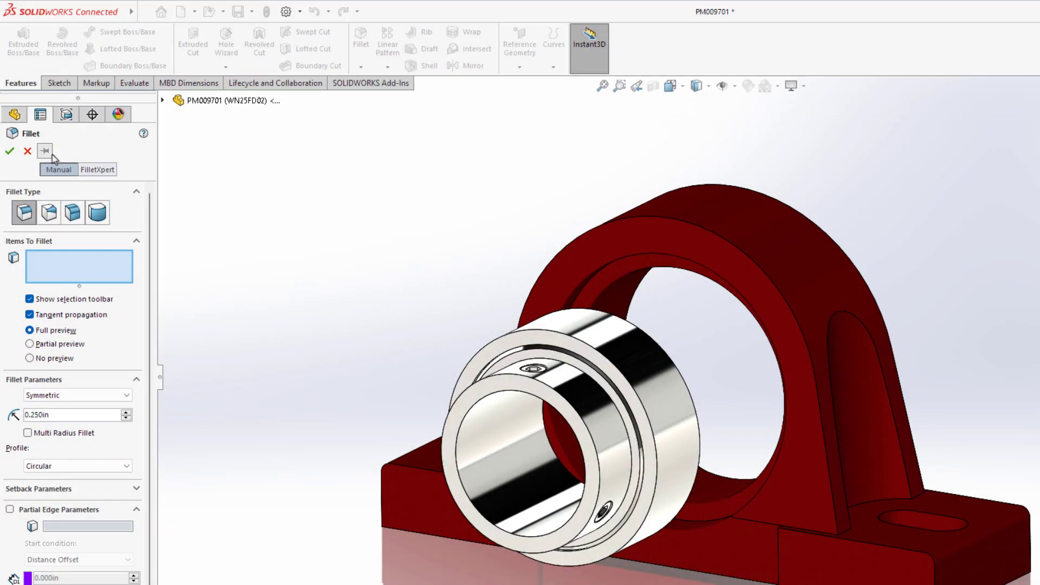
click(51, 153)
click(917, 492)
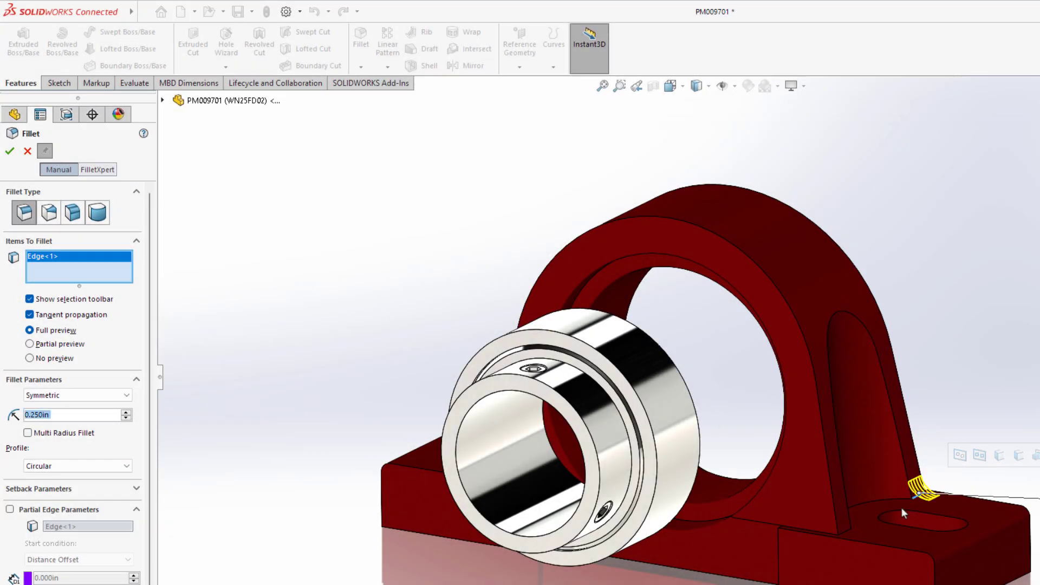
click(850, 531)
key(Return)
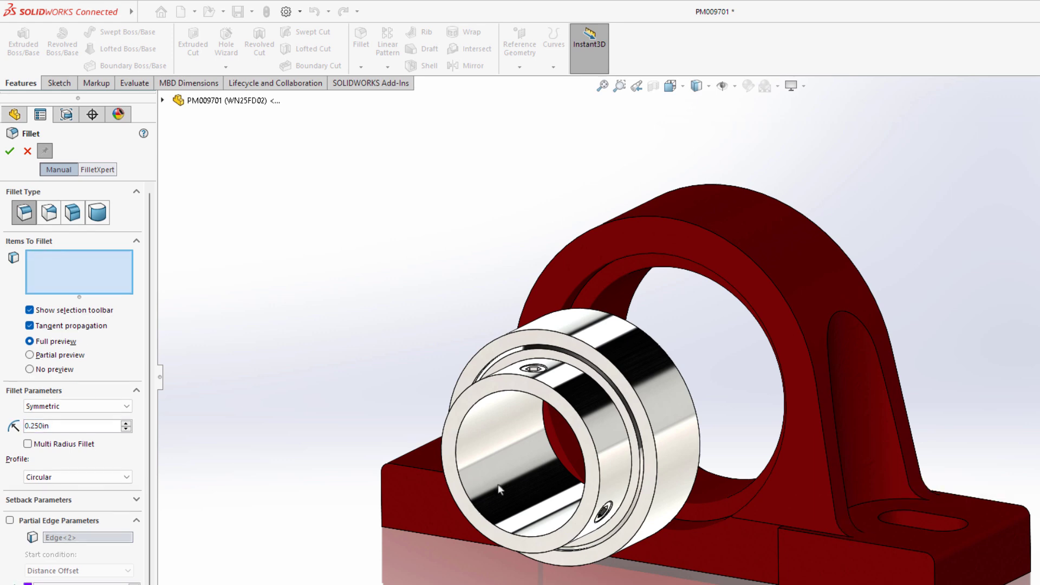
Fillet two bearing ring edges at a reduced radius.
click(126, 429)
click(548, 332)
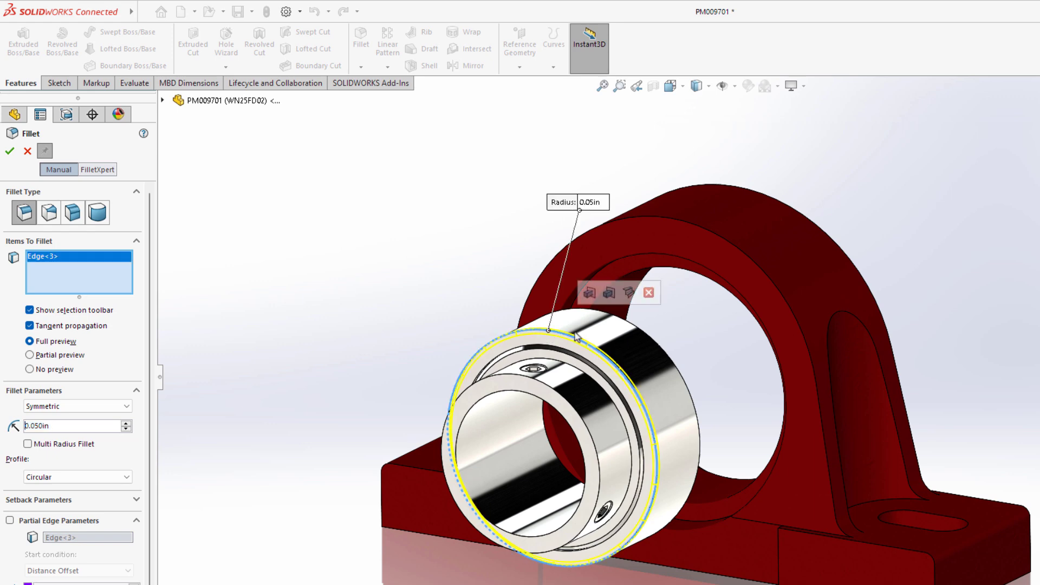
click(639, 328)
key(Return)
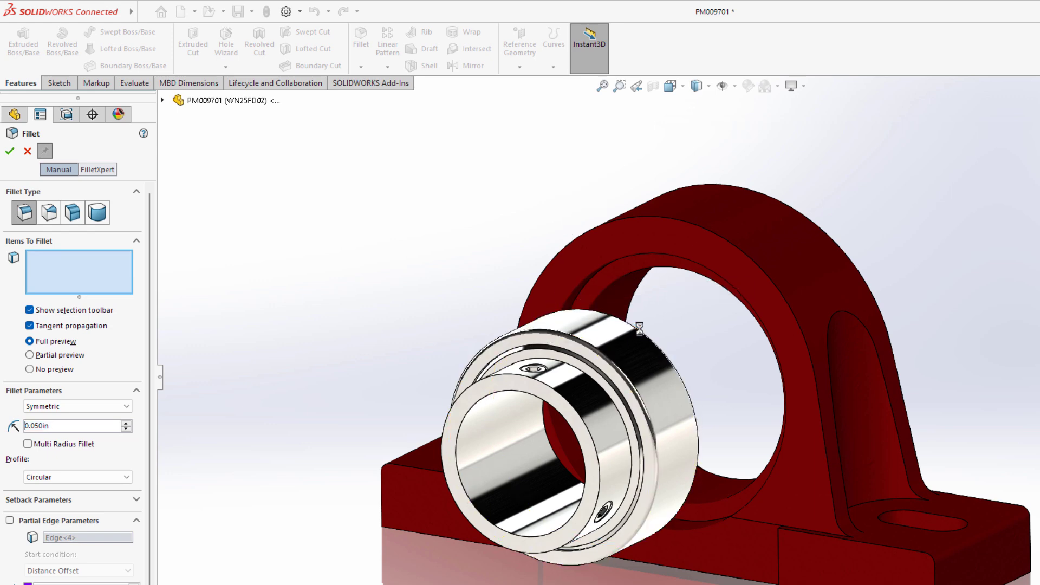
key(Escape)
With Chamfer pinned, add 0.05in chamfers to the housing arch edges and inner ring edge.
click(366, 69)
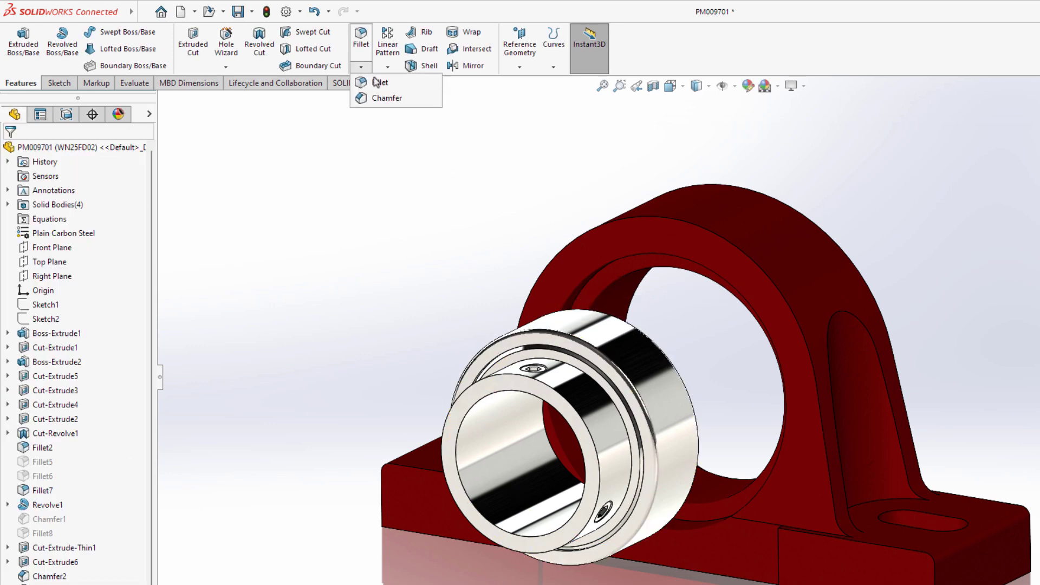
click(416, 100)
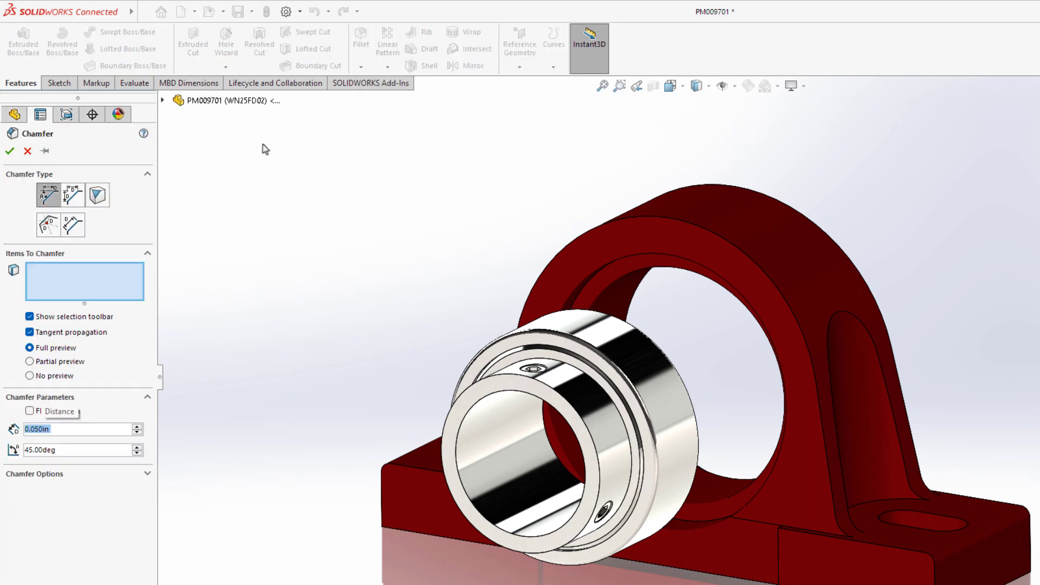
click(45, 151)
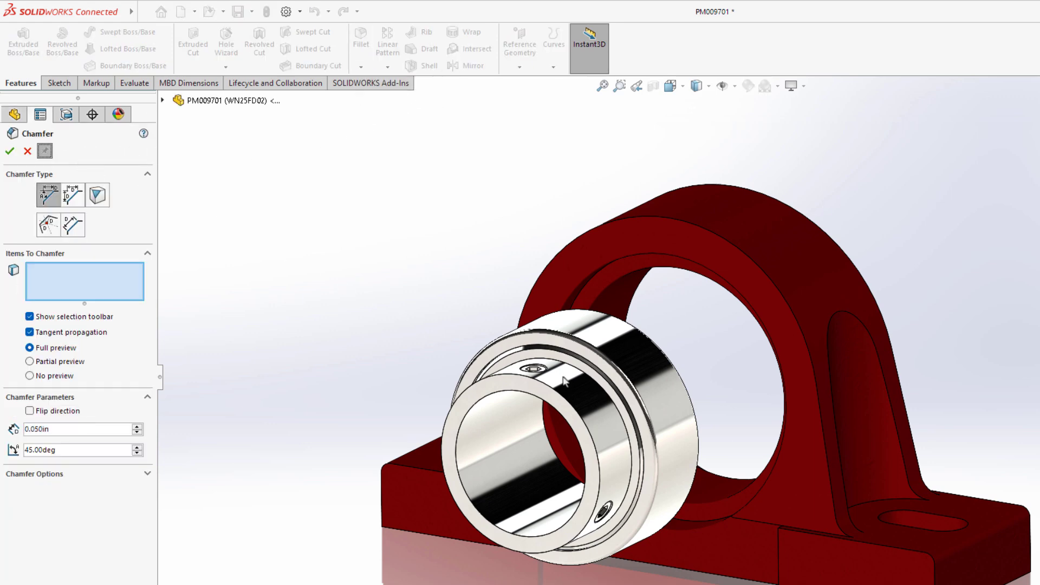
click(916, 455)
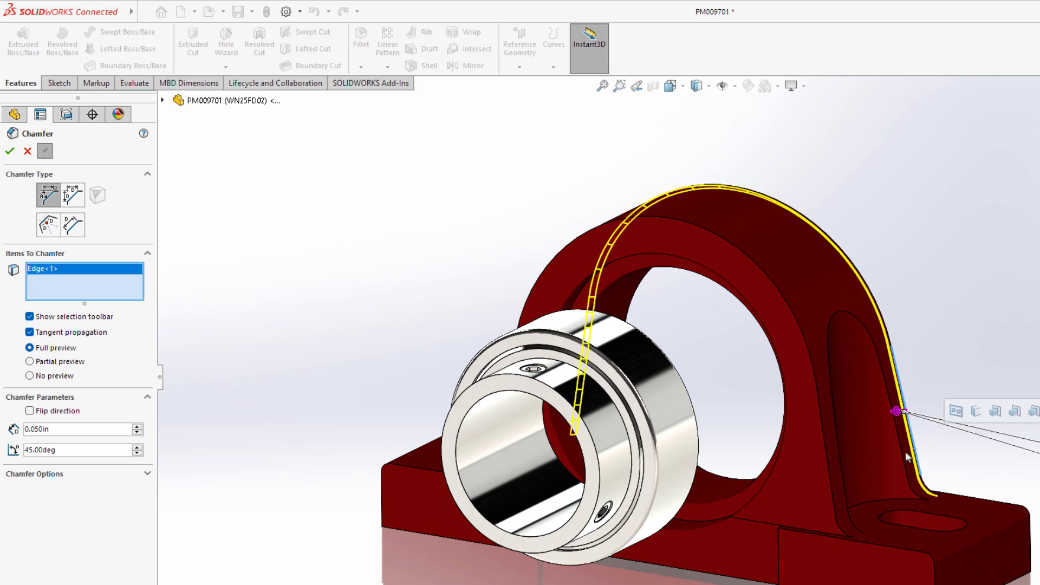
click(832, 476)
key(Return)
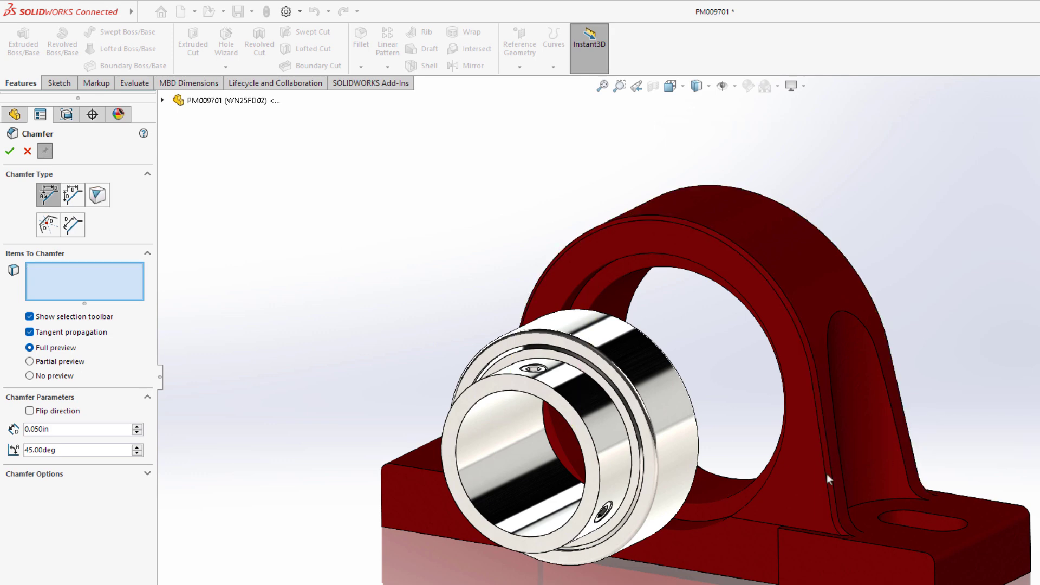
click(594, 446)
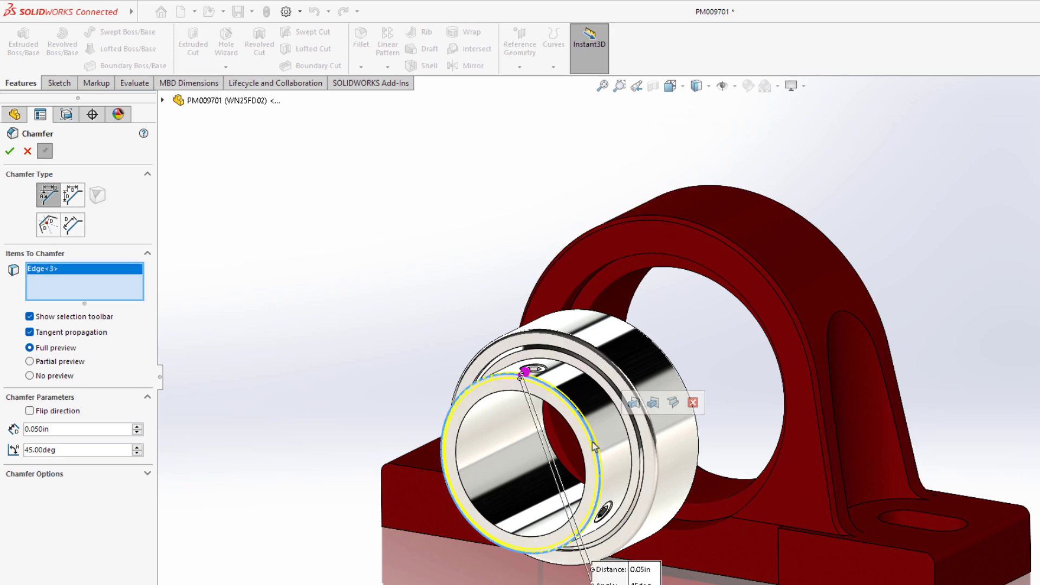
key(Return)
key(Escape)
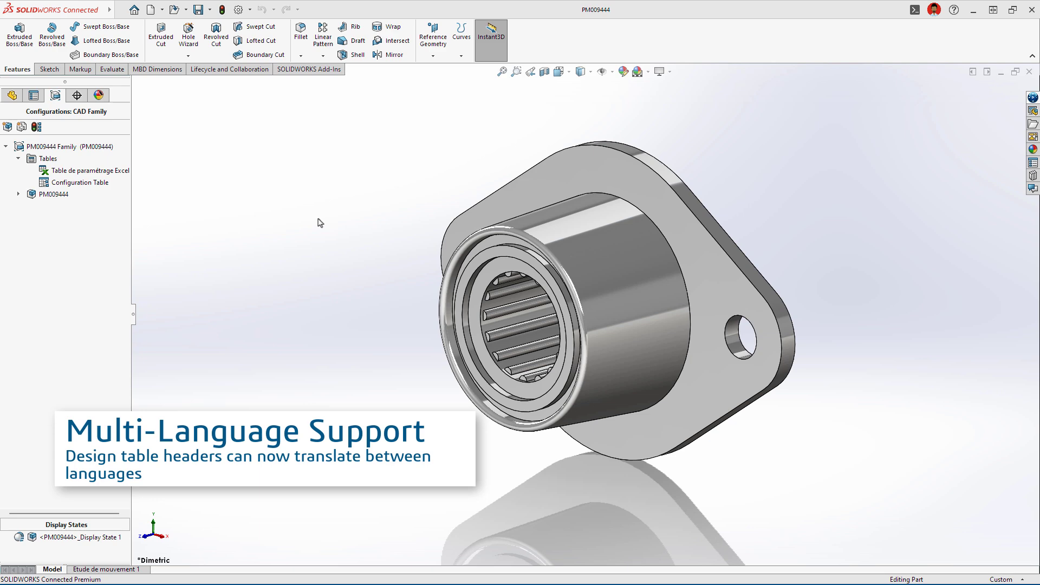
Open the design table for editing keeping its French column headers, then close it.
right_click(122, 170)
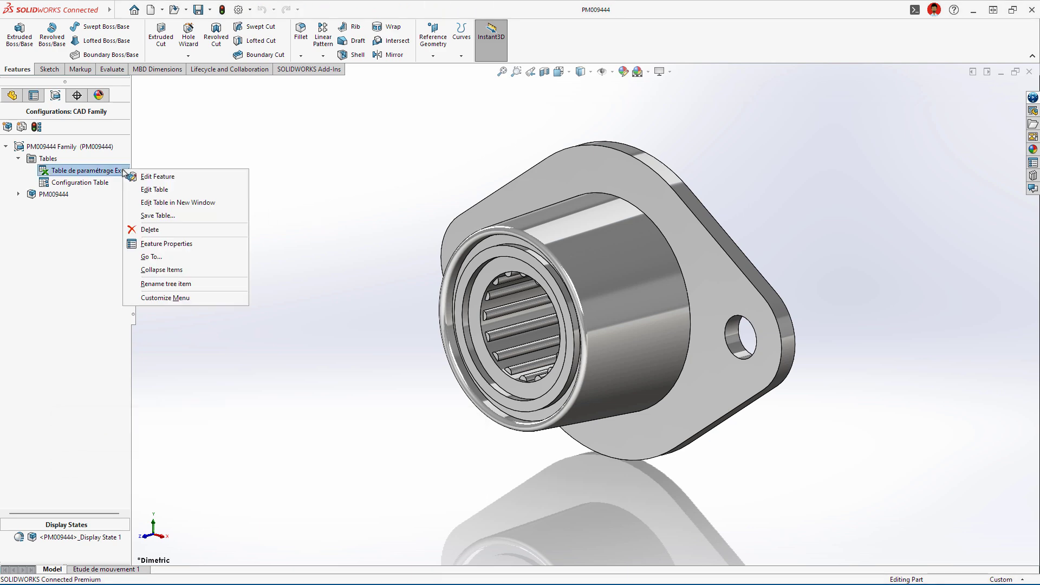
click(193, 189)
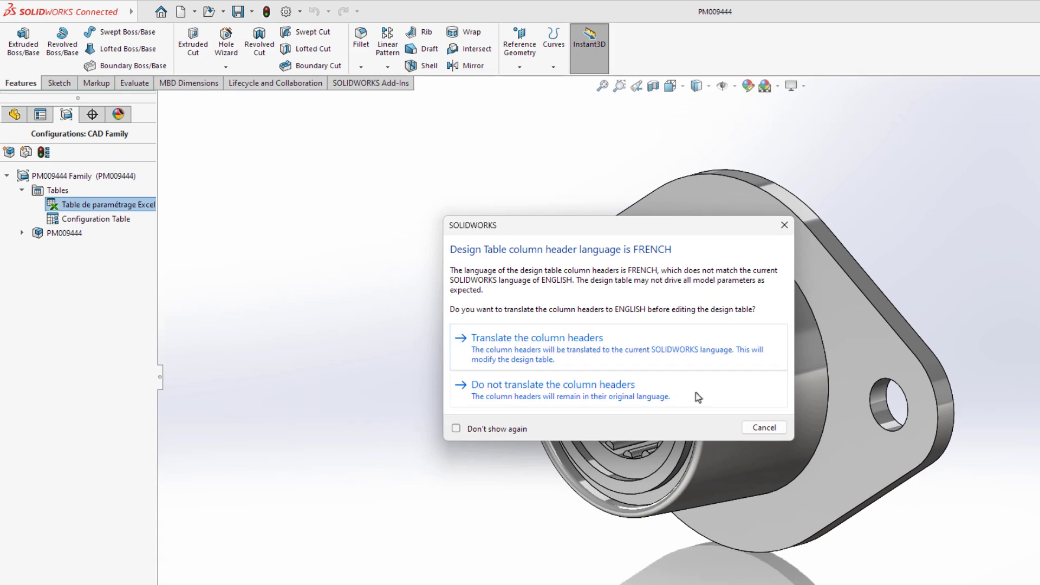
click(698, 397)
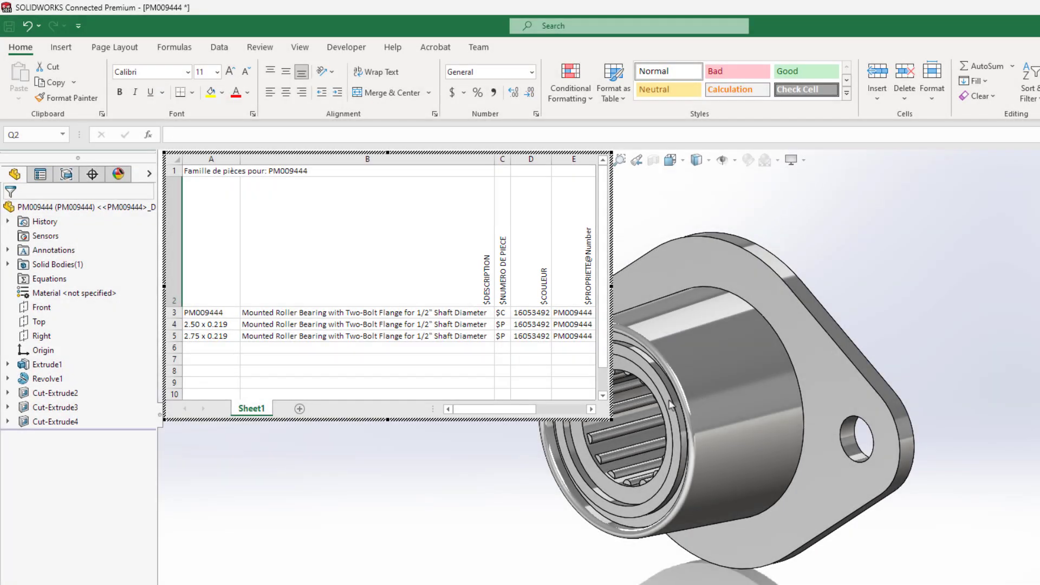
click(344, 463)
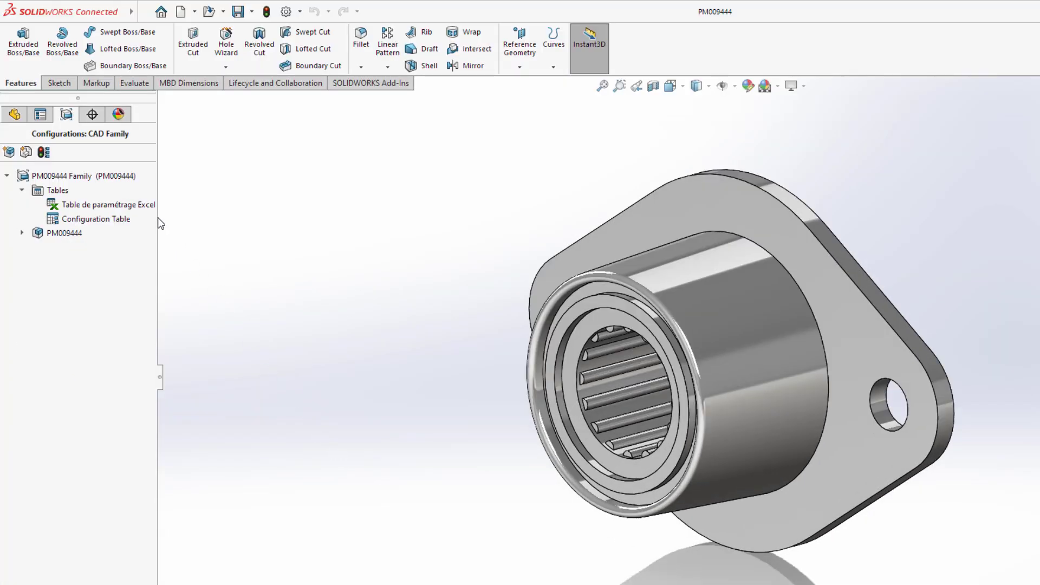
Reopen the Excel design table and translate its French column headers to English.
right_click(147, 204)
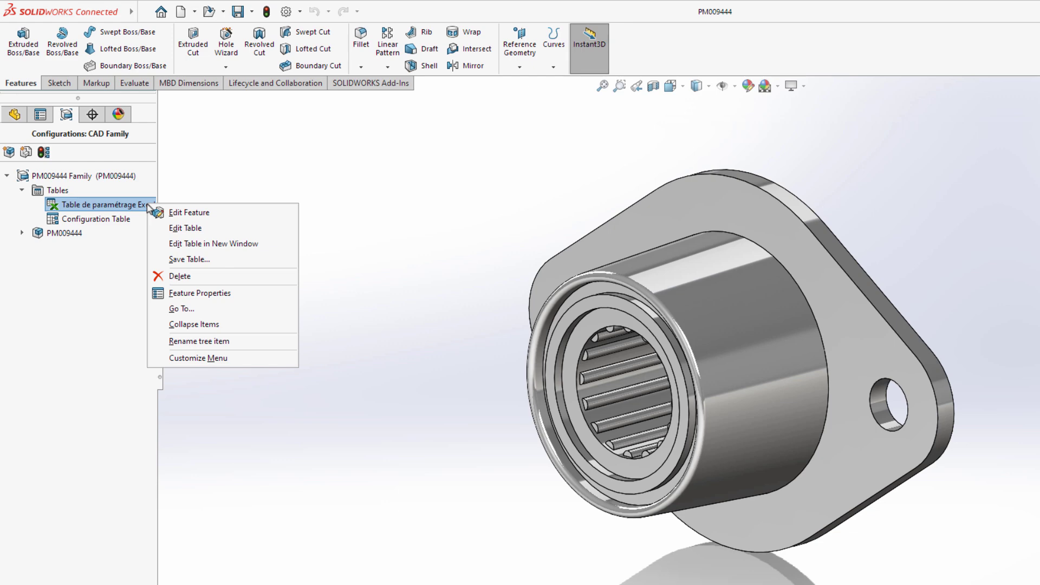
click(235, 228)
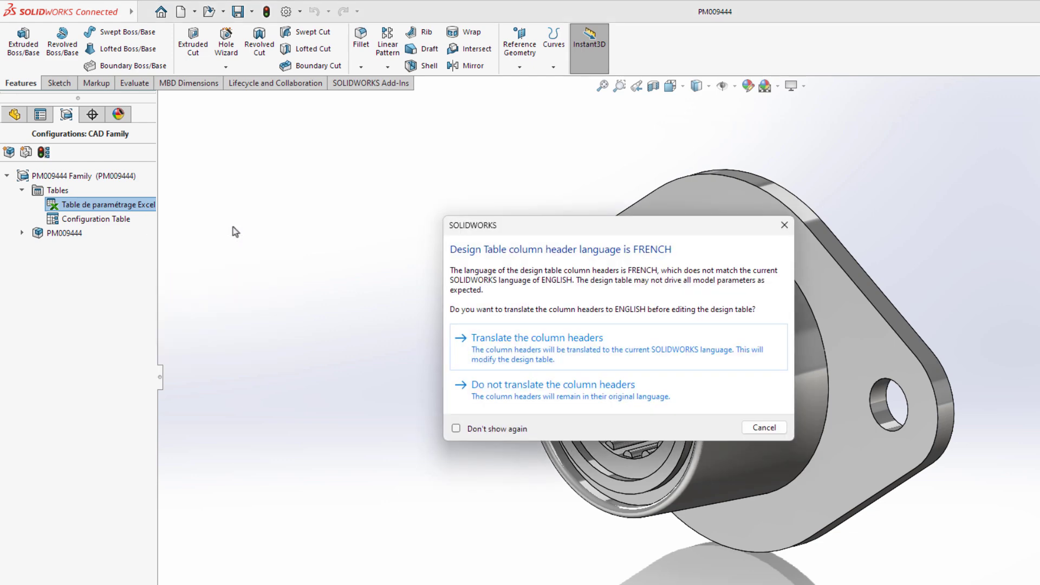
click(693, 356)
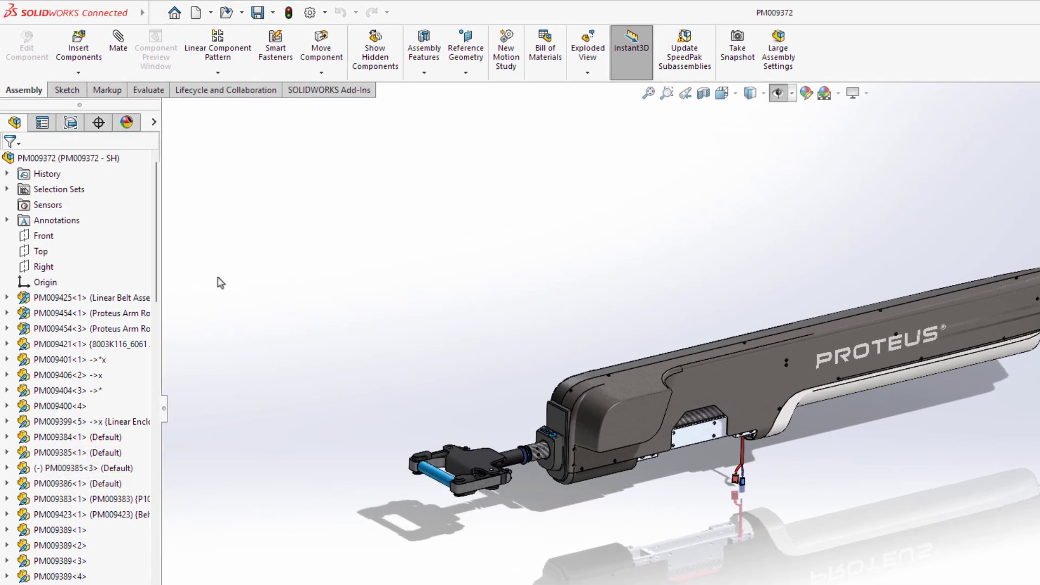
Expand PM009425 and PM009435, then disable Auto-resolve lightweight components upon expansion.
click(6, 297)
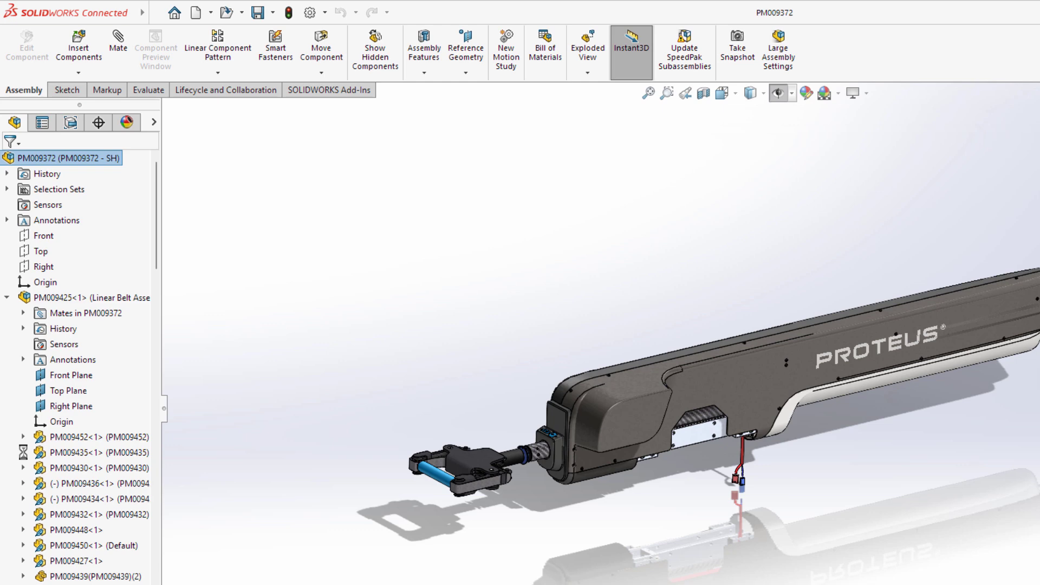
click(23, 452)
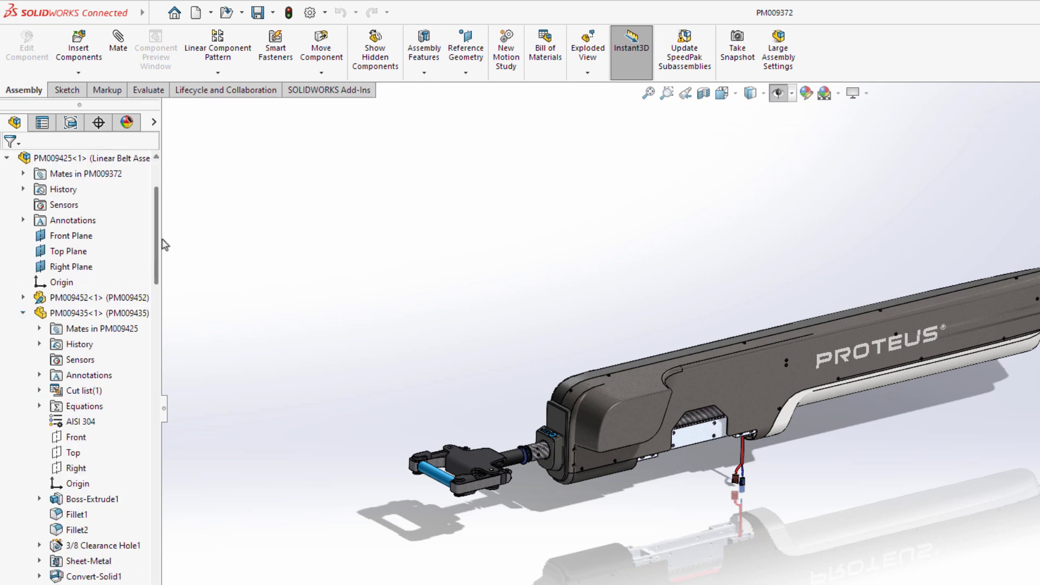
click(311, 16)
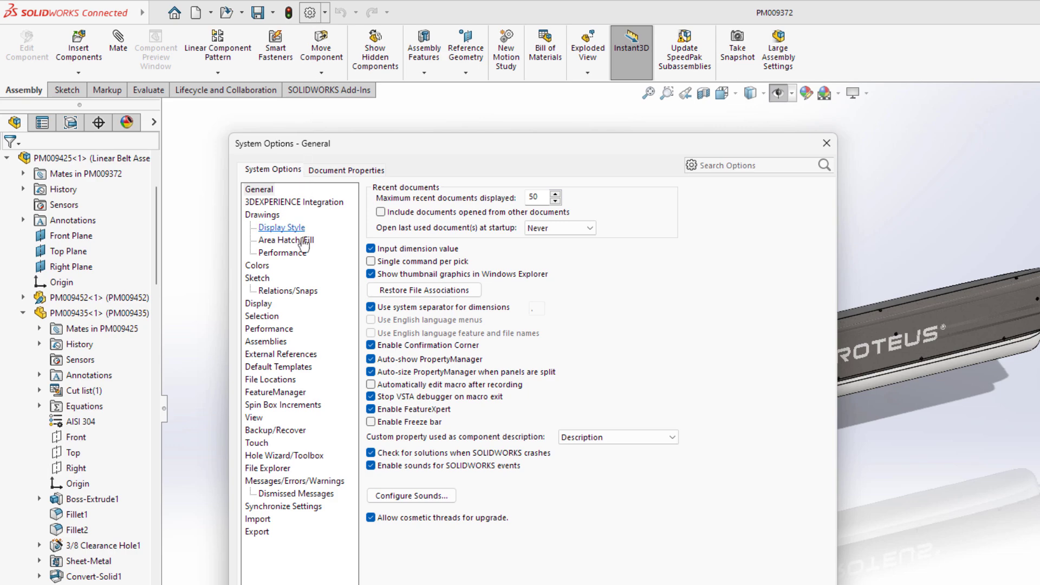
click(295, 398)
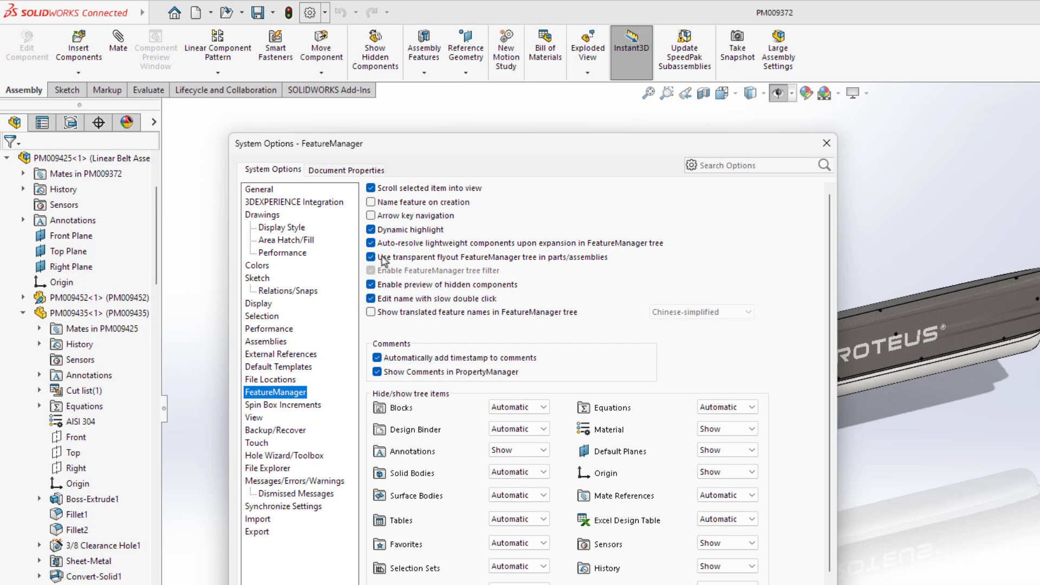
click(371, 243)
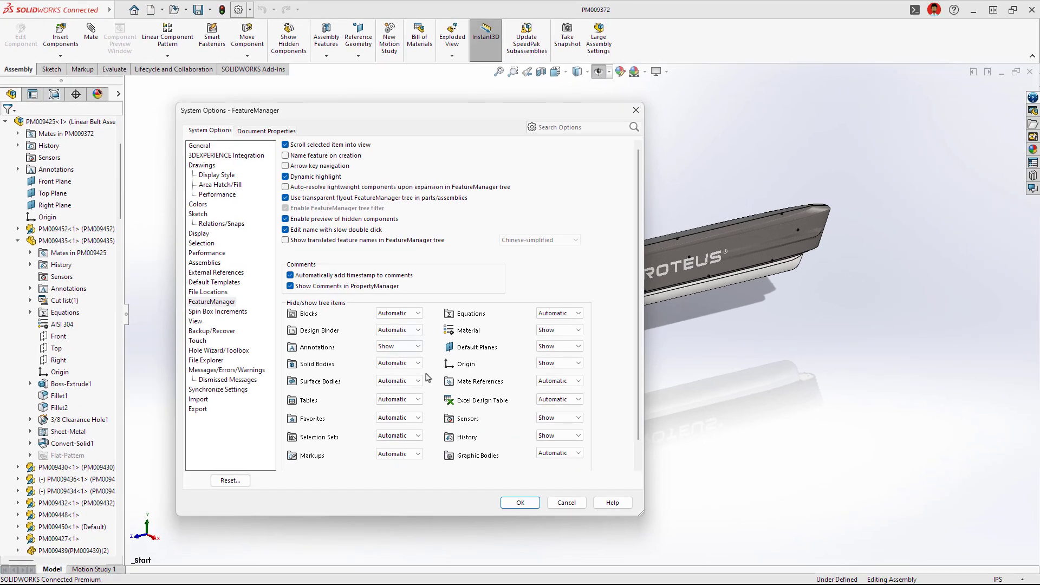
click(509, 507)
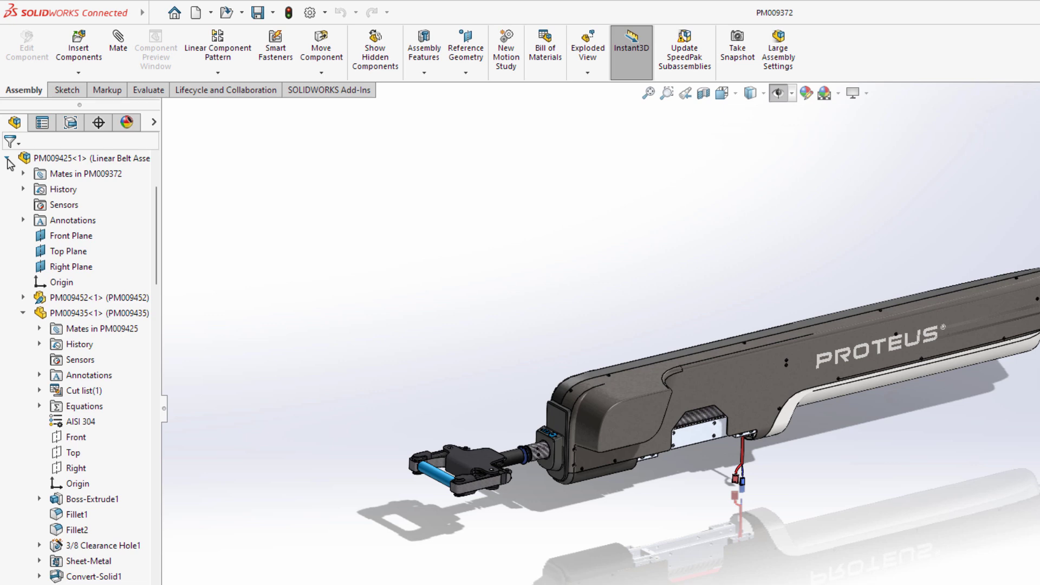
Collapse PM009425 and expand PM009454, PM009464, PM009458 and PM009456 to show only planes.
click(8, 158)
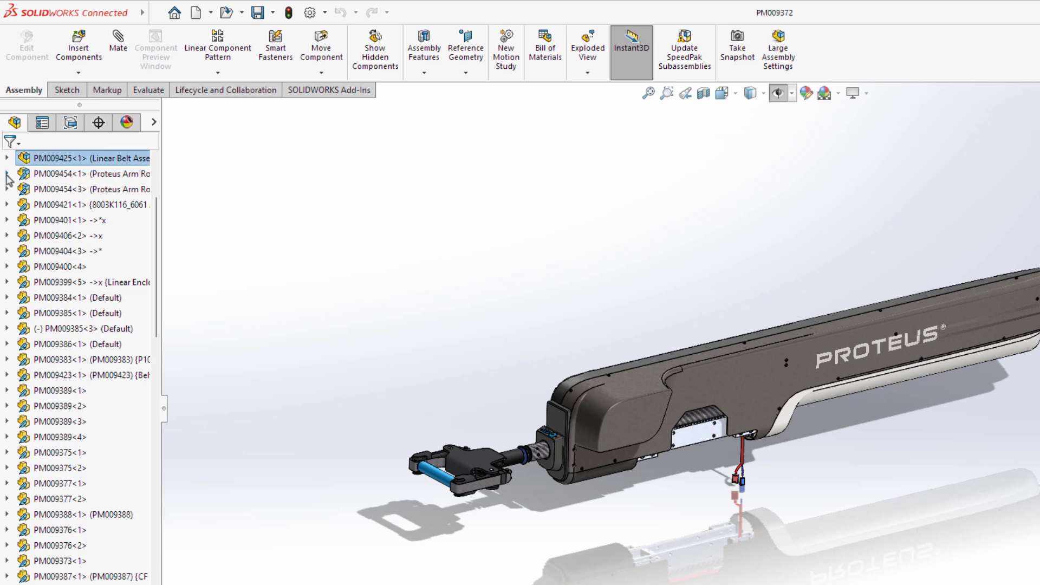
click(7, 174)
click(23, 205)
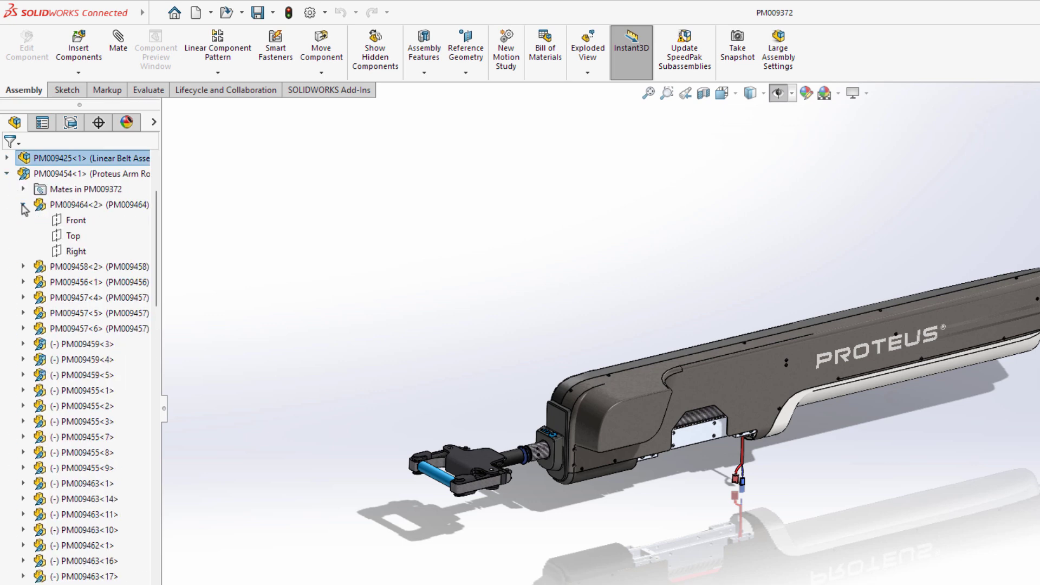
click(23, 267)
click(23, 329)
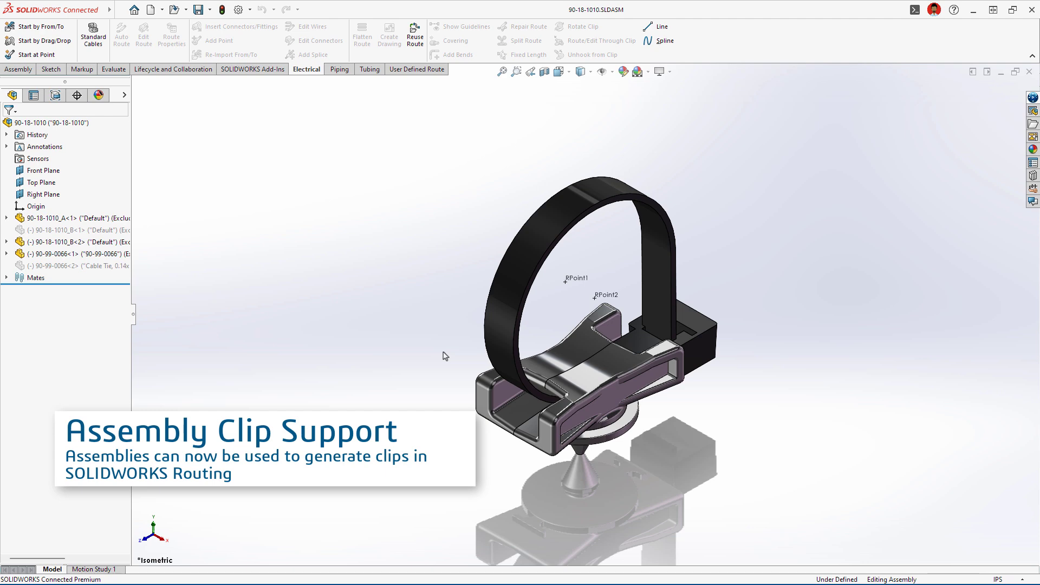
Flex the clip strap, then set up an Electrical Clips component in the Routing Library Manager.
mouse_move(479, 381)
mouse_down()
mouse_move(448, 231)
mouse_move(455, 339)
mouse_move(425, 367)
mouse_move(404, 339)
mouse_up()
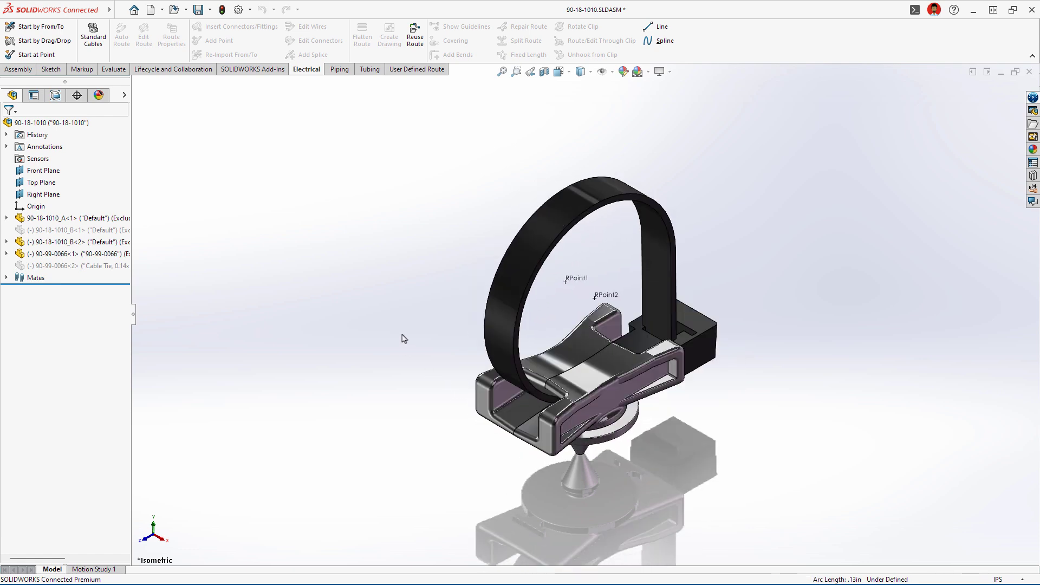
click(119, 9)
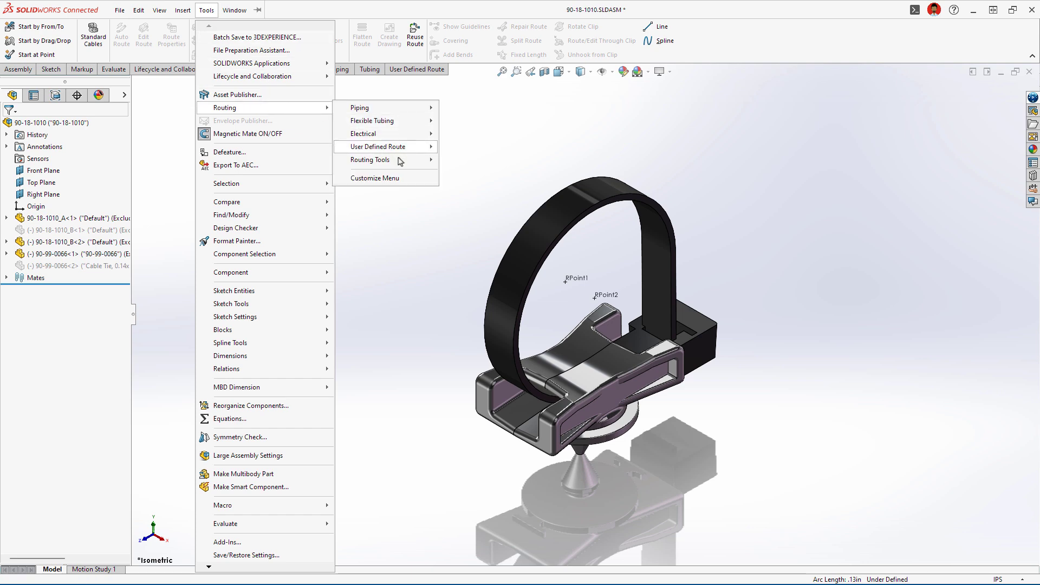
mouse_move(371, 160)
click(539, 160)
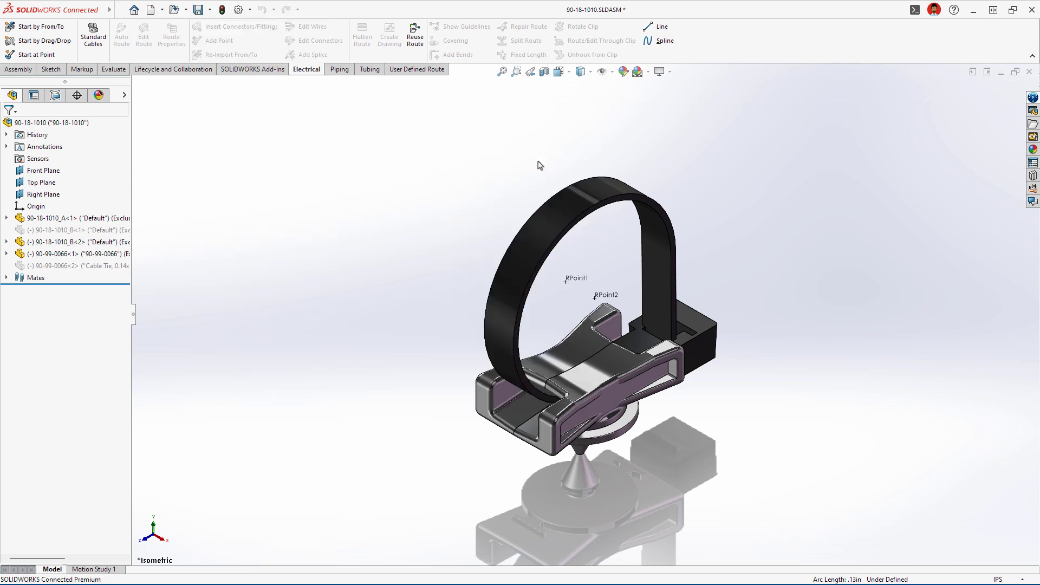
click(358, 154)
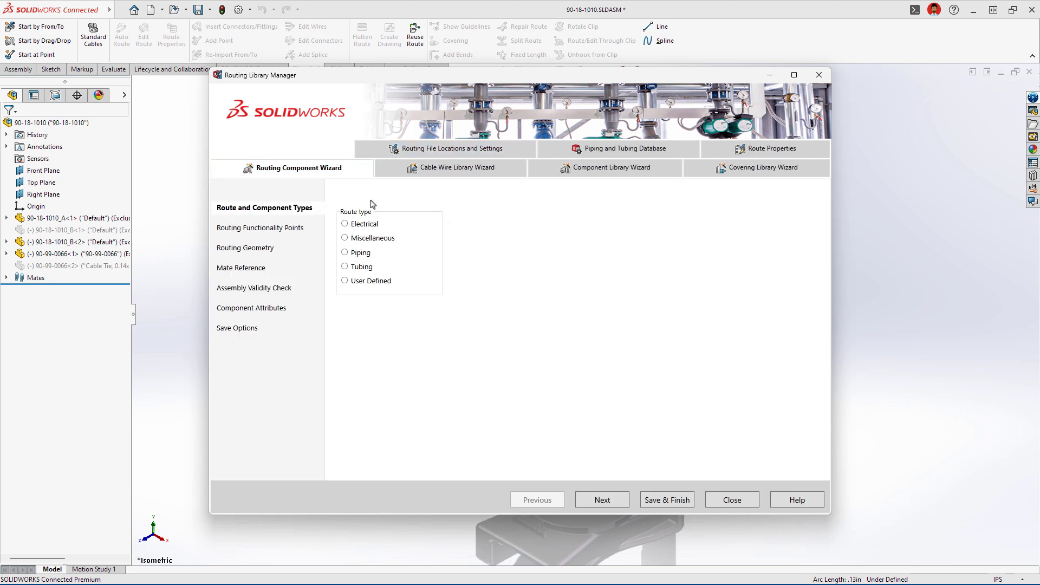
click(378, 226)
click(477, 256)
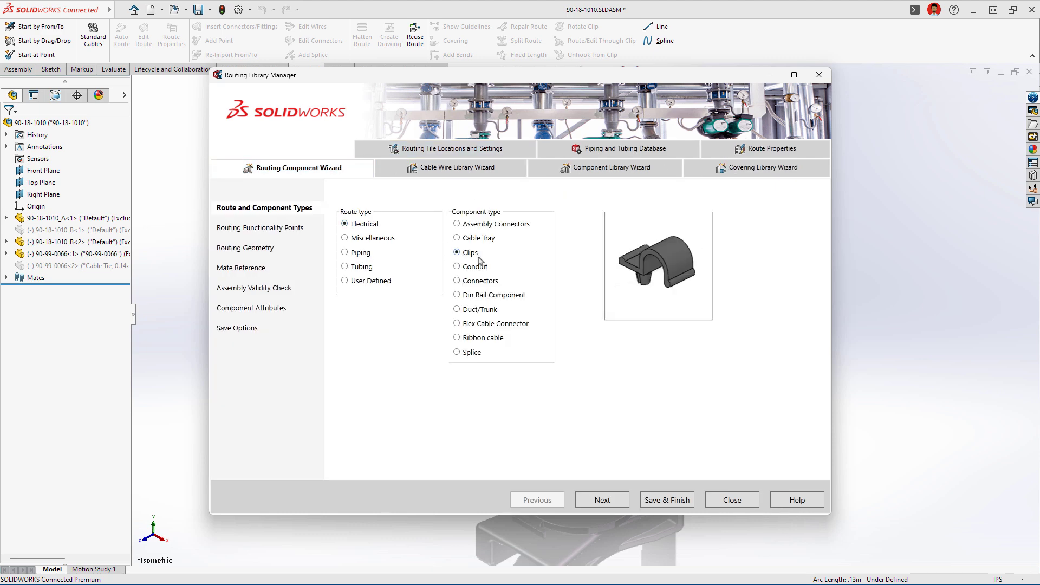
click(619, 503)
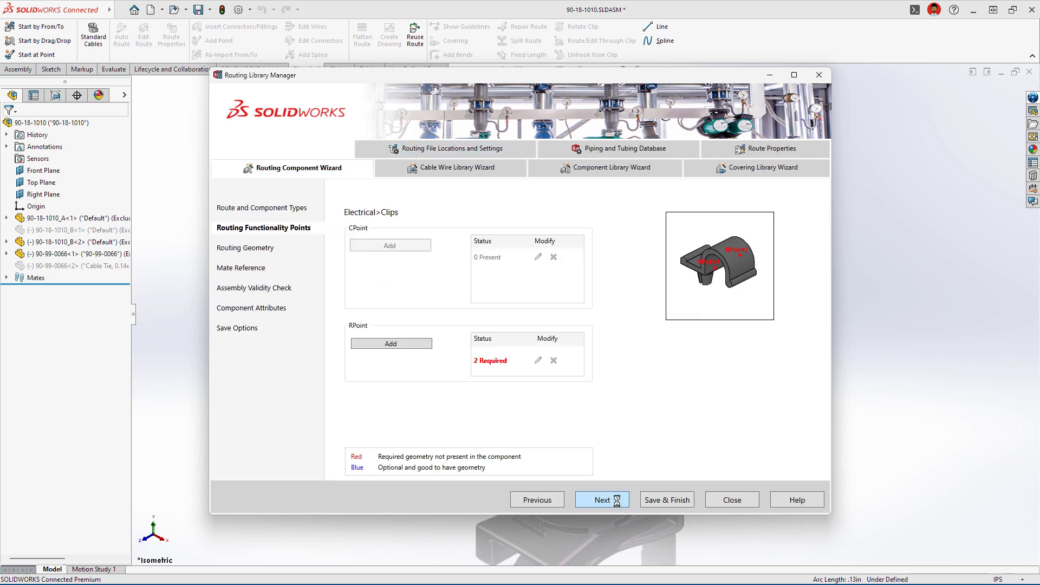
Add route point ARPoint1 using RPoint1, then add a second route point.
click(420, 345)
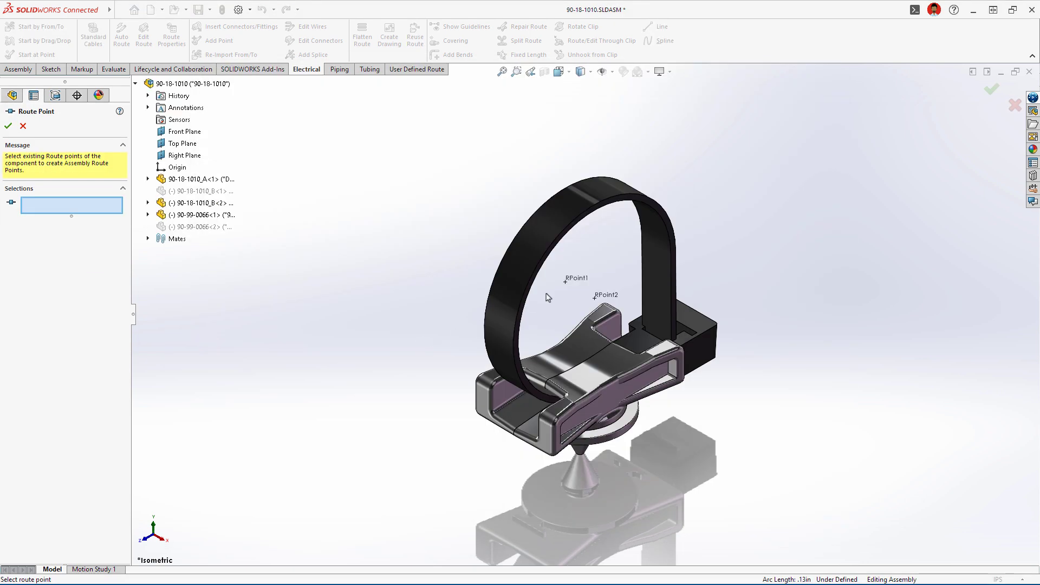
click(565, 283)
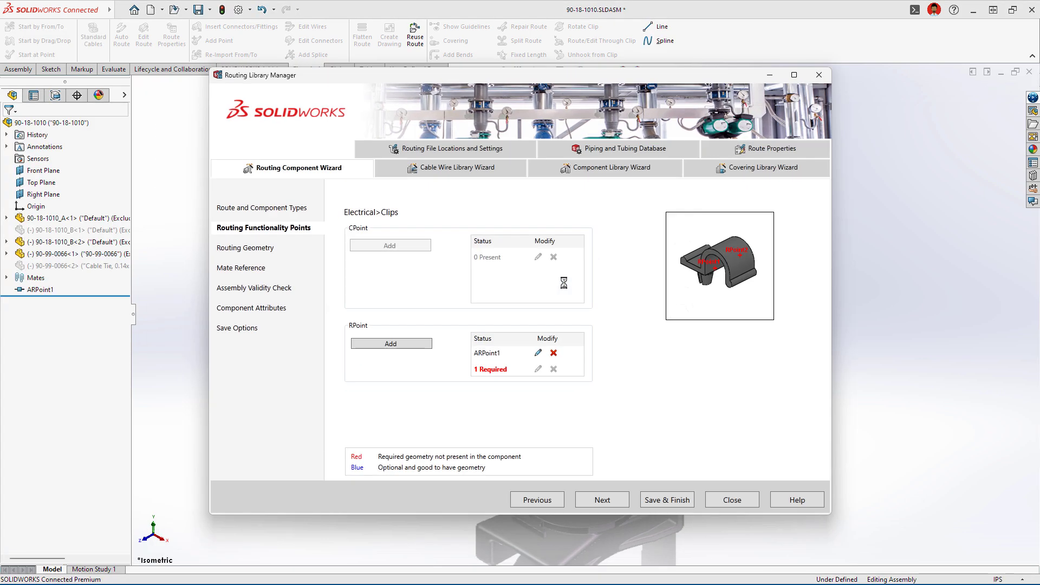
click(428, 343)
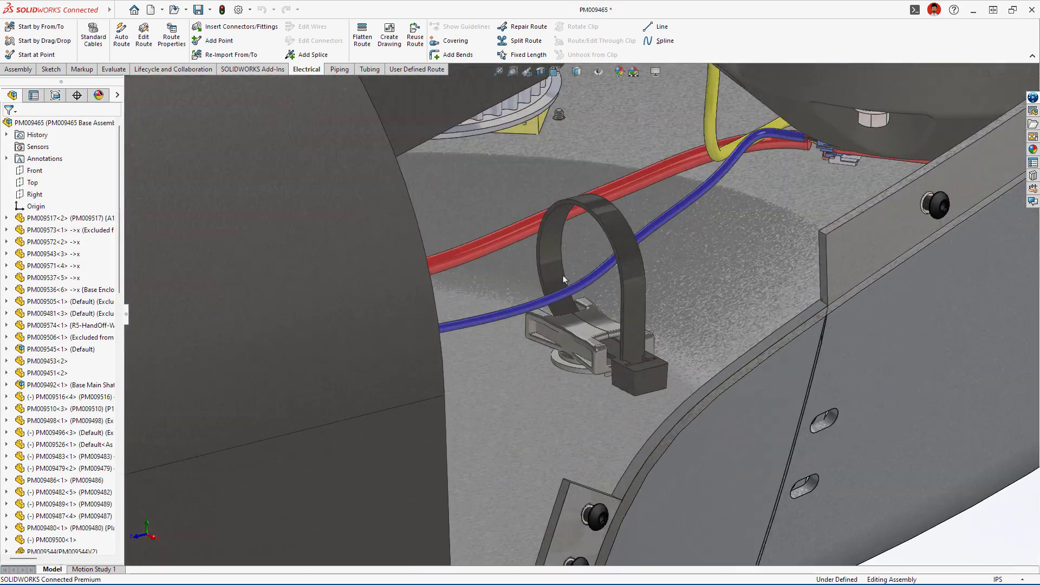
Reroute the red cable through the strap clip using the clip axis and cable spline.
right_click(509, 239)
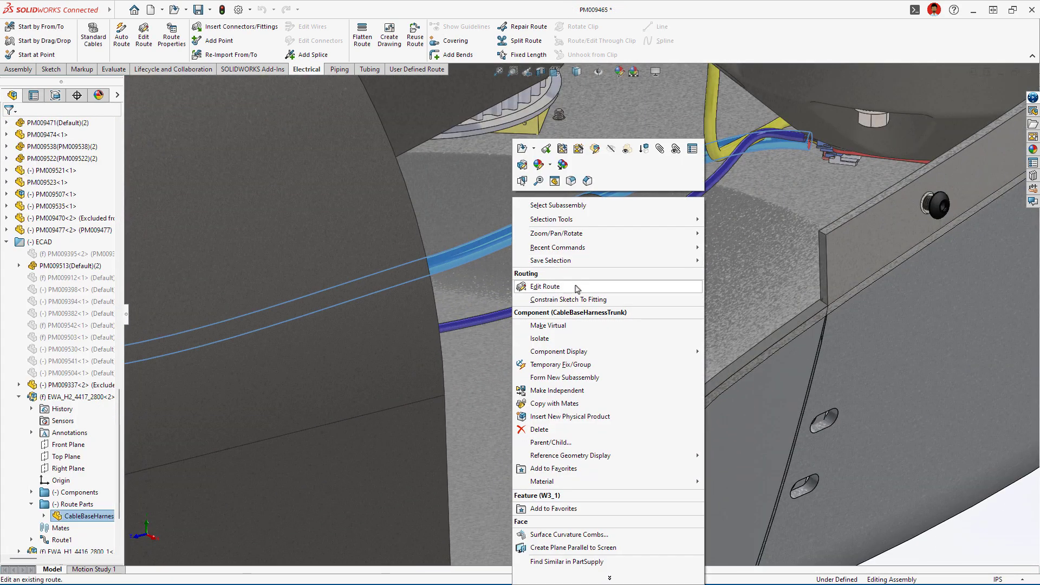
click(545, 286)
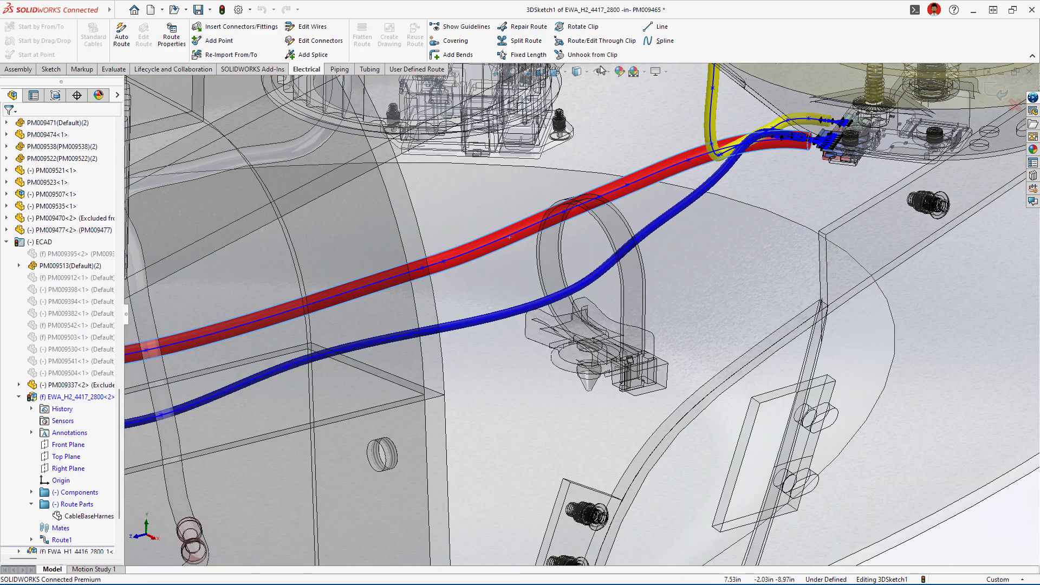
click(602, 40)
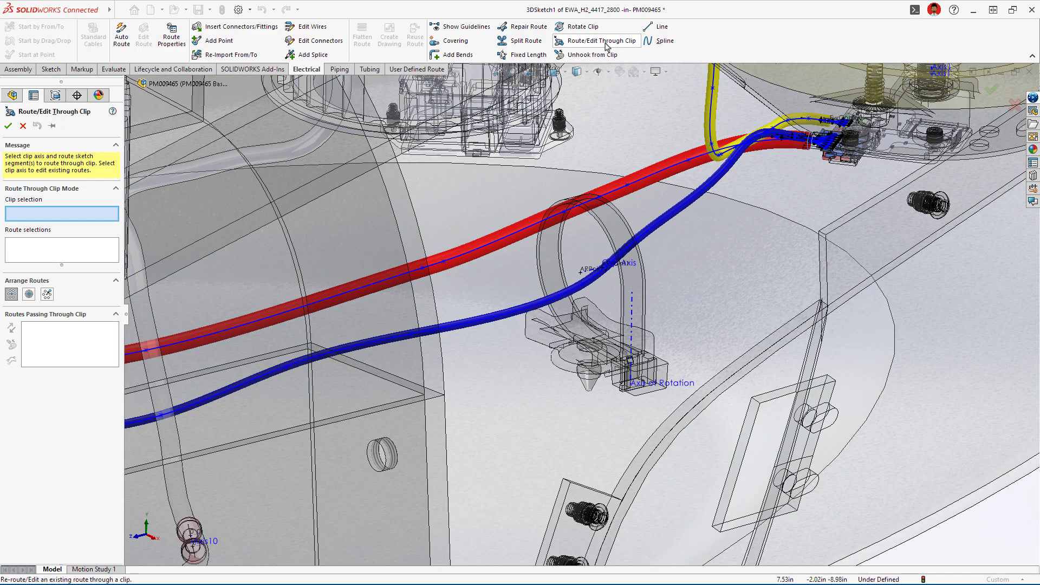
click(590, 273)
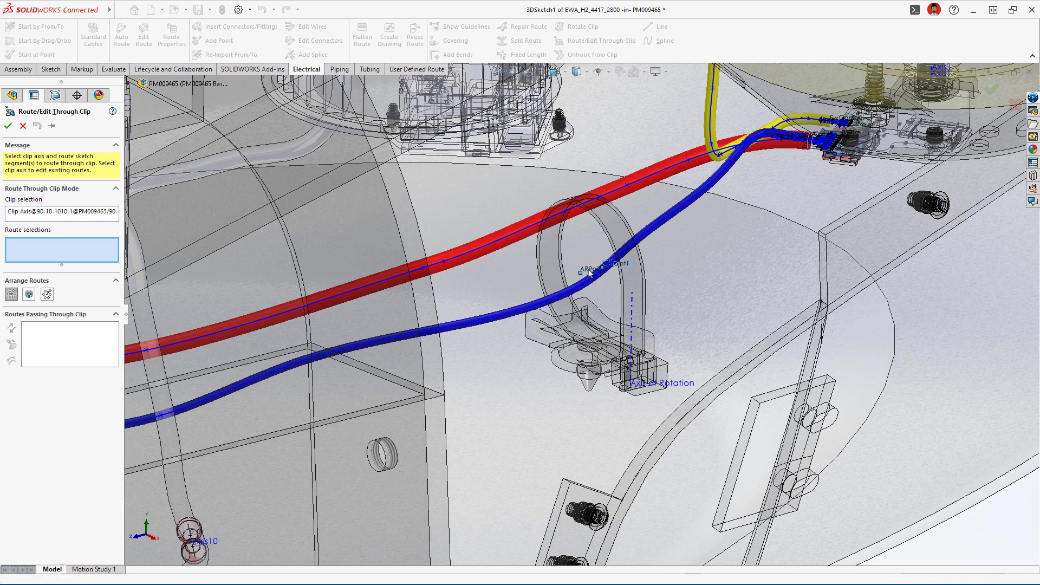
click(525, 233)
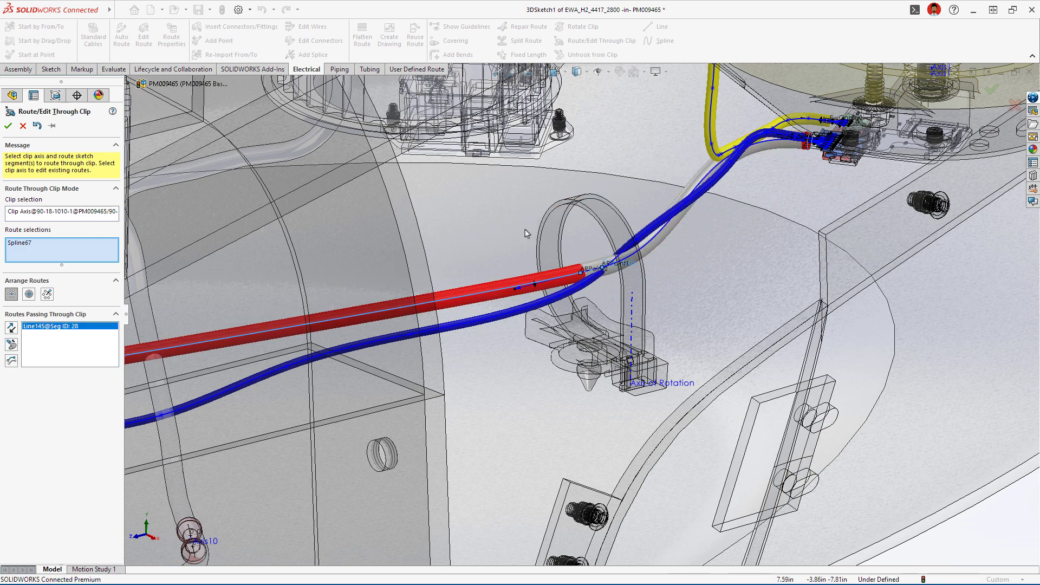
key(Return)
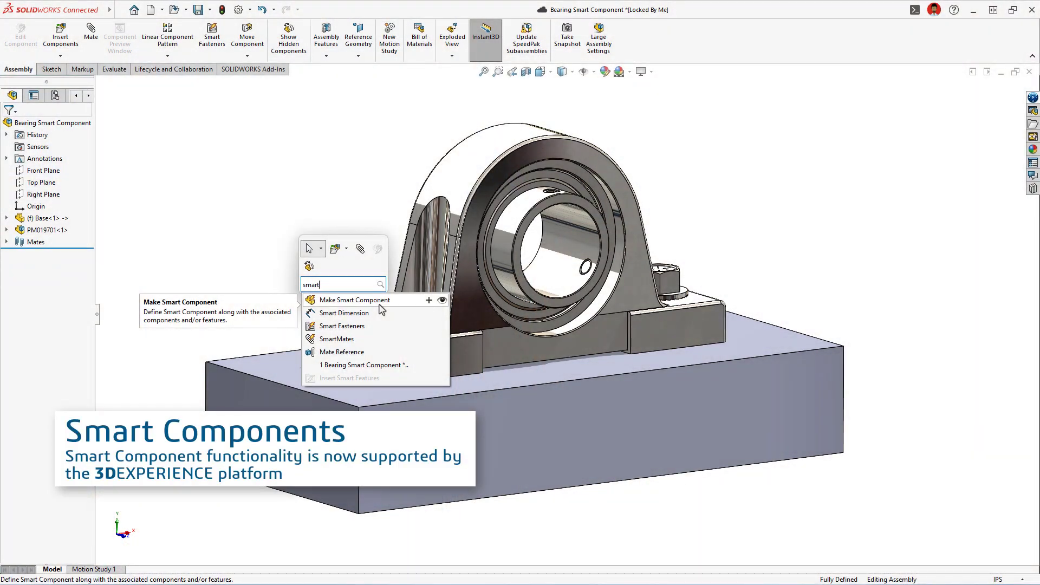
Make the pillow block a smart component that includes the base block's Cut-Extrude1.
click(378, 301)
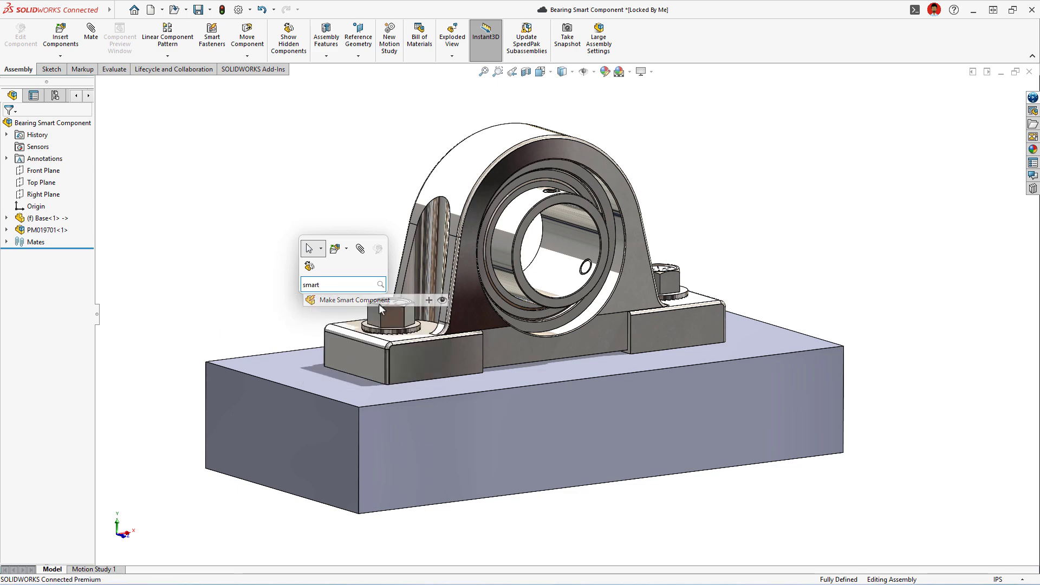
click(436, 307)
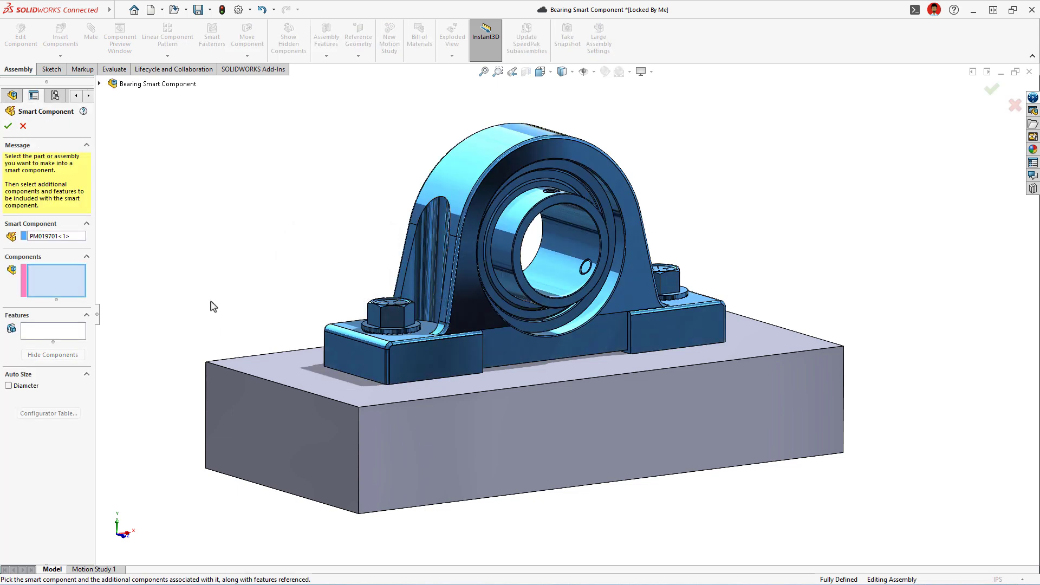
click(77, 331)
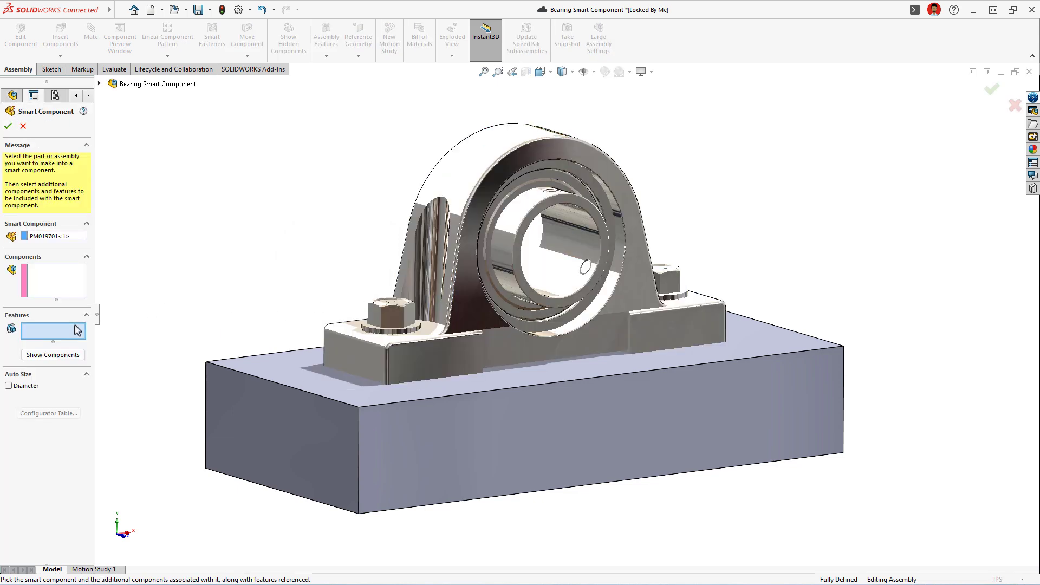
click(394, 373)
click(8, 125)
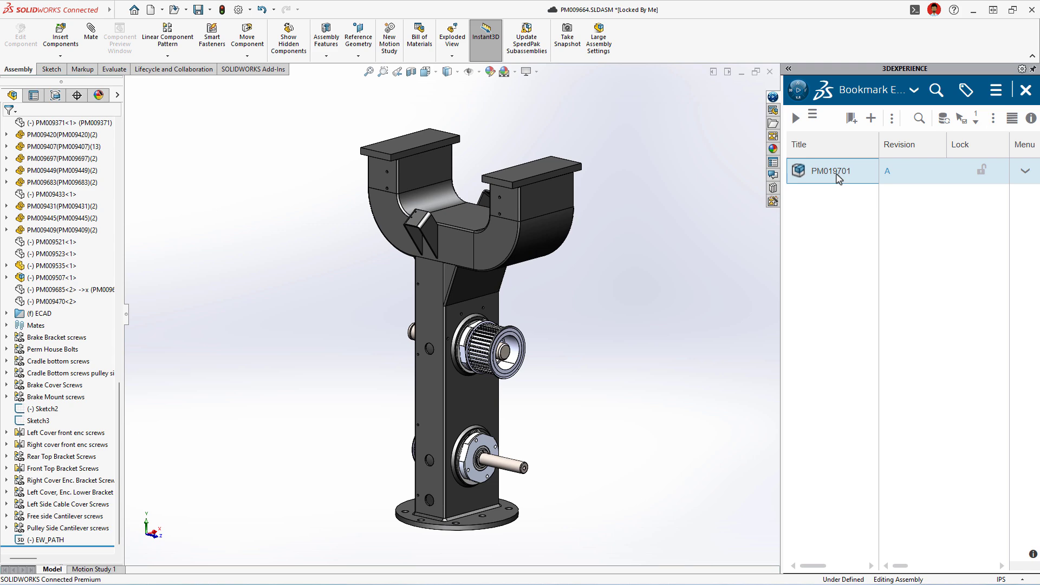
Insert bearing PM019701 and mate its base face to the bracket's top plate.
drag(839, 179, 501, 160)
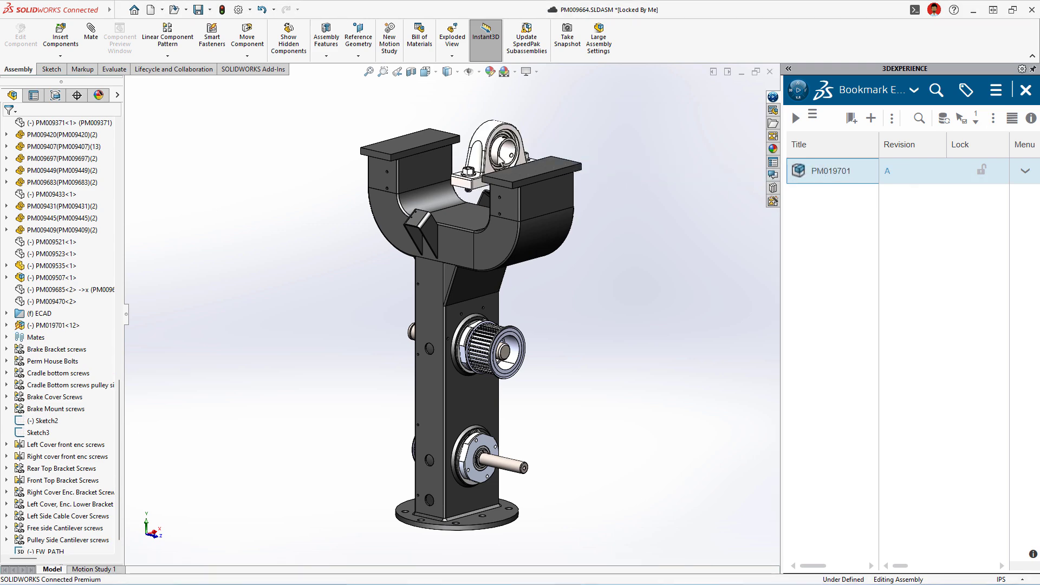
key(space)
click(548, 279)
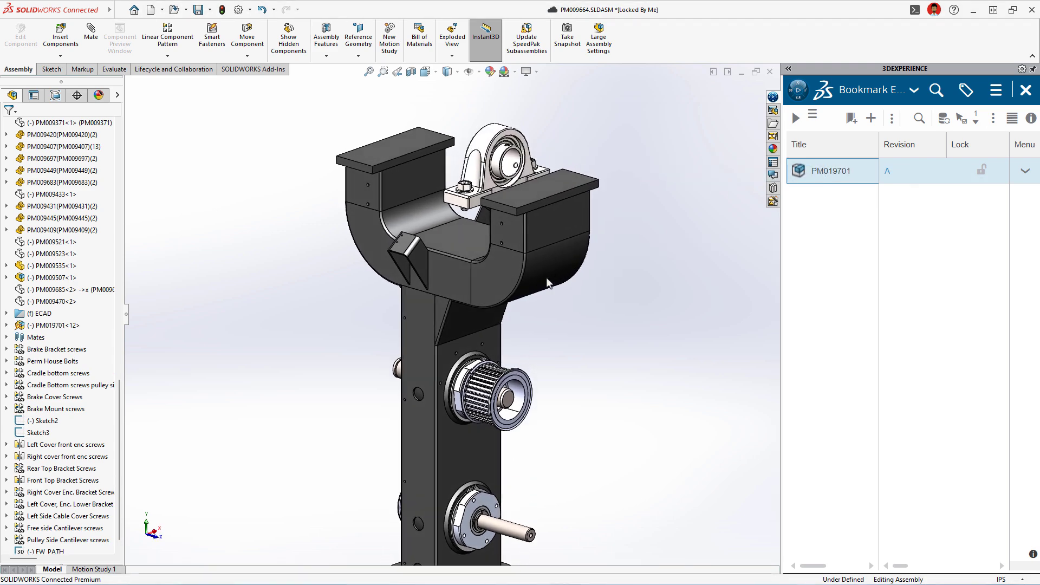
right_click(542, 256)
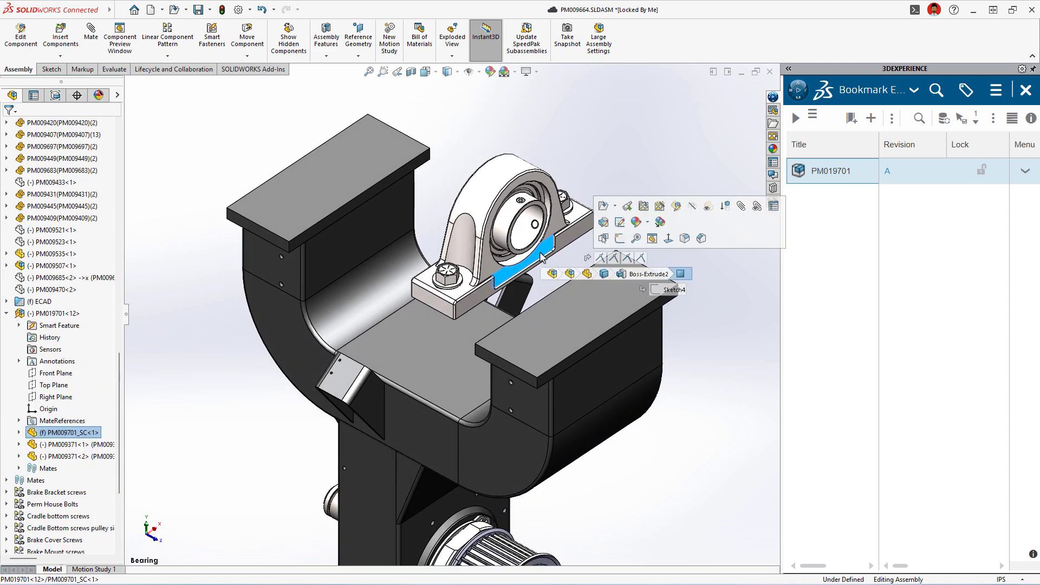
click(603, 242)
click(707, 246)
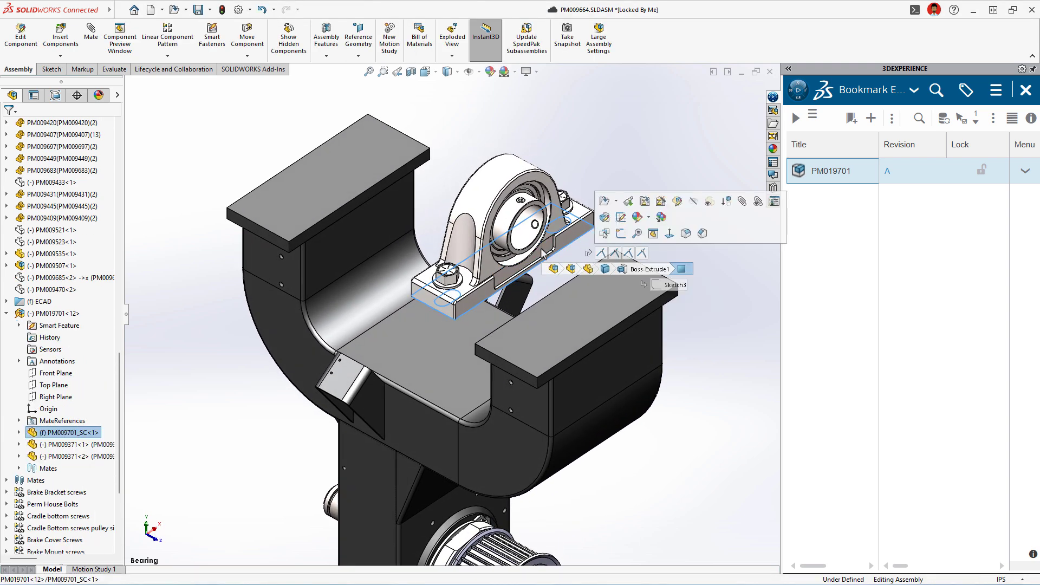
click(549, 324)
click(685, 315)
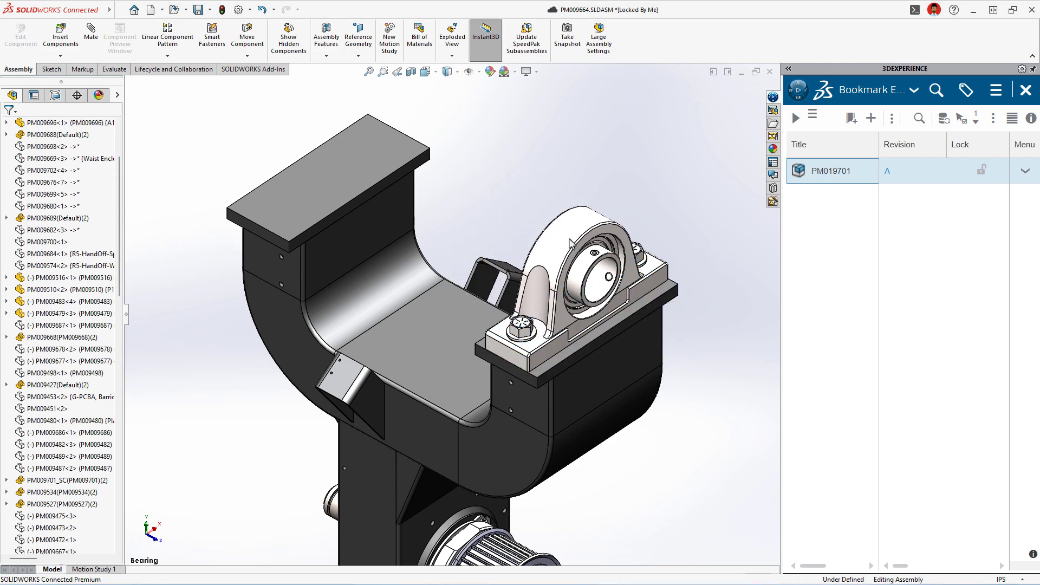
Insert the bearing's smart feature, using the top plate face as the cut reference.
click(571, 243)
click(648, 256)
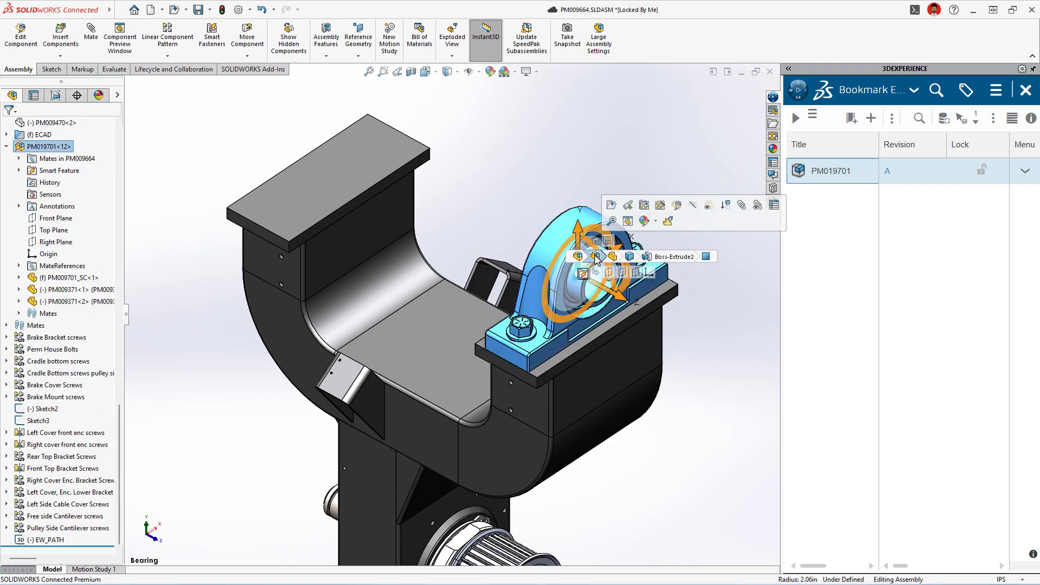
click(492, 215)
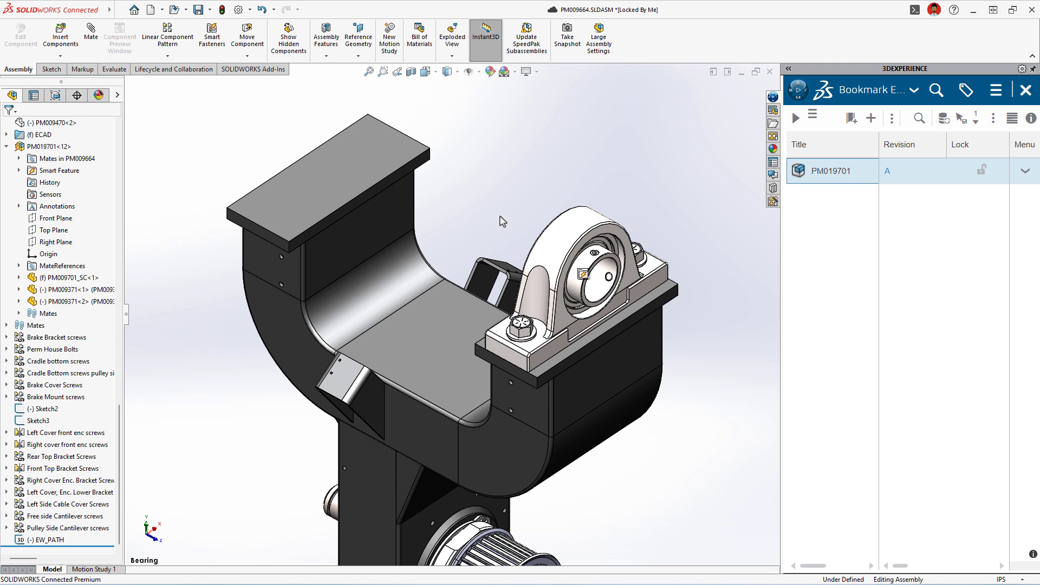
click(583, 275)
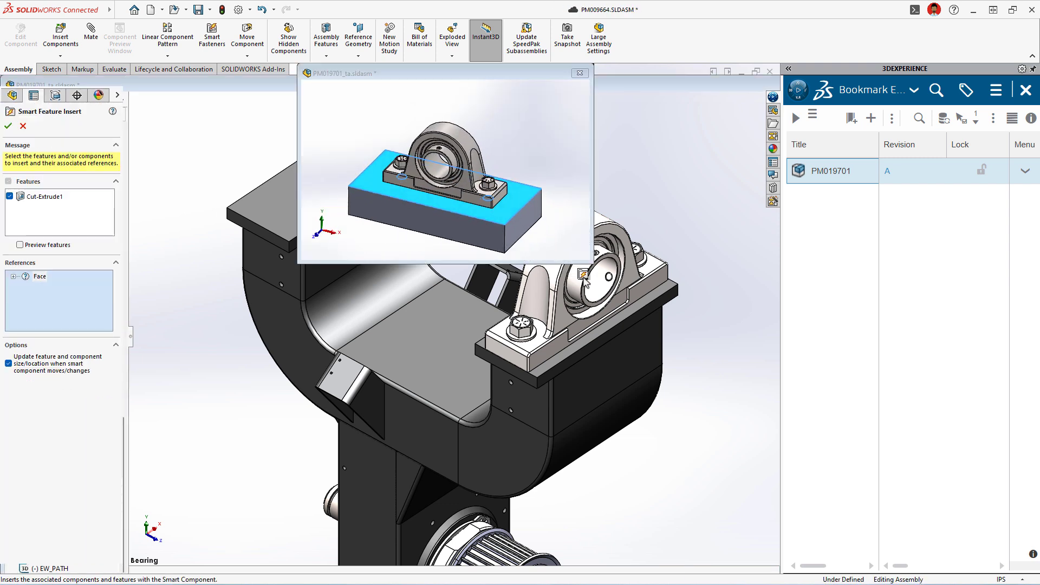
click(561, 353)
right_click(561, 353)
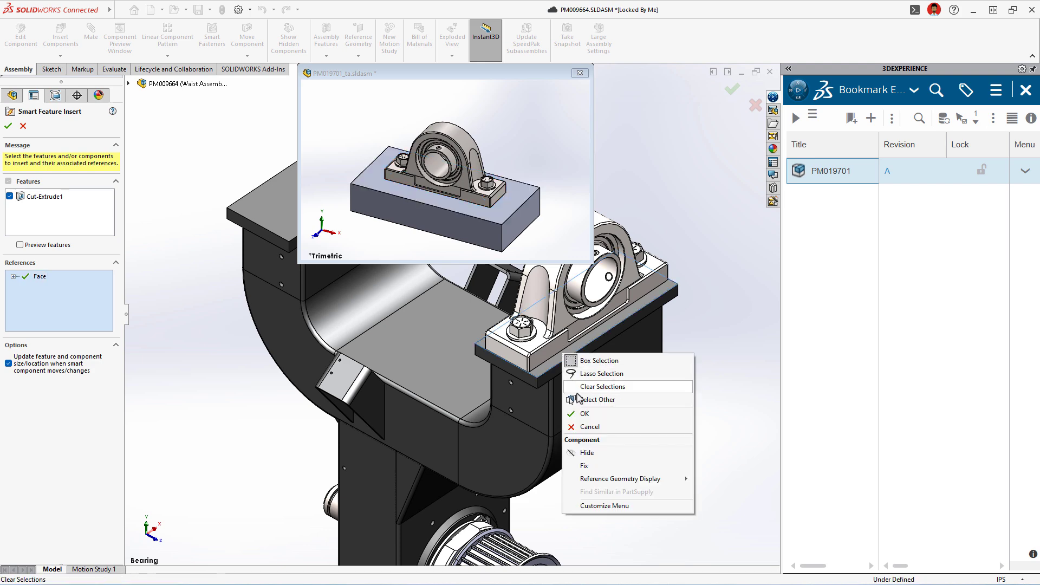
click(581, 403)
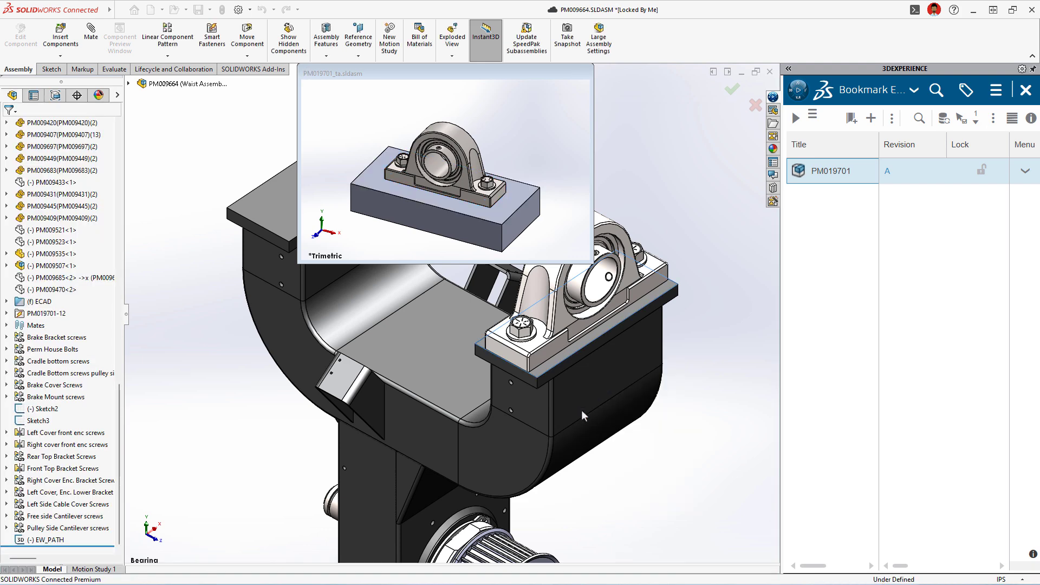
Hide the pillow-block bearing and a bolt to expose the cut hole.
click(554, 351)
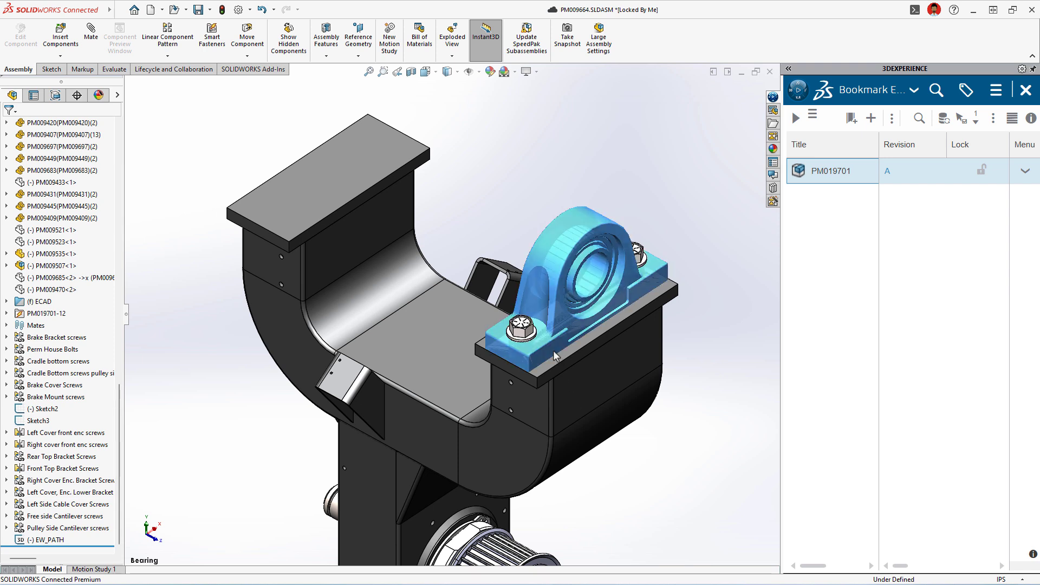
key(Tab)
click(524, 349)
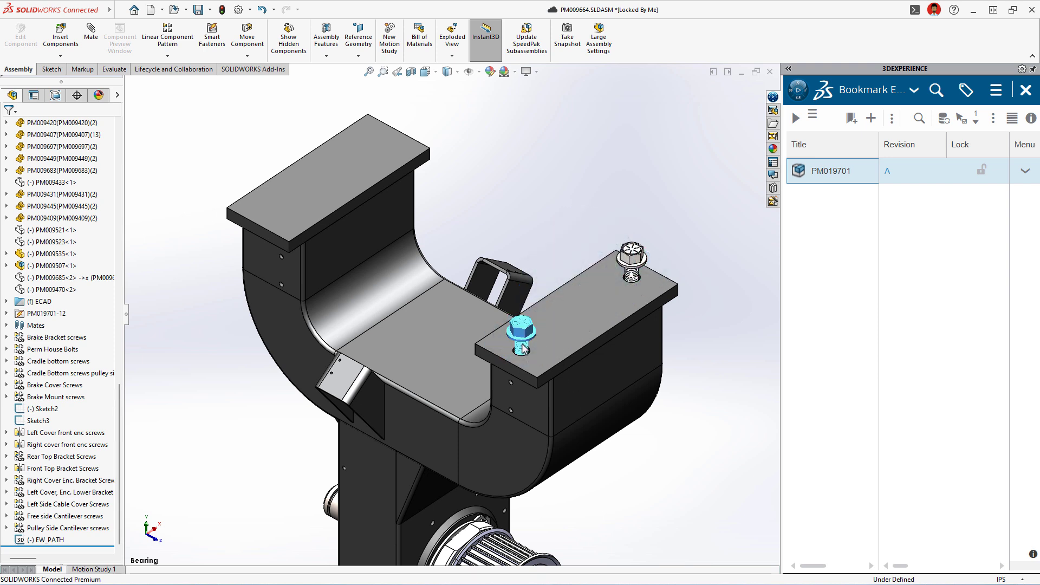
key(Tab)
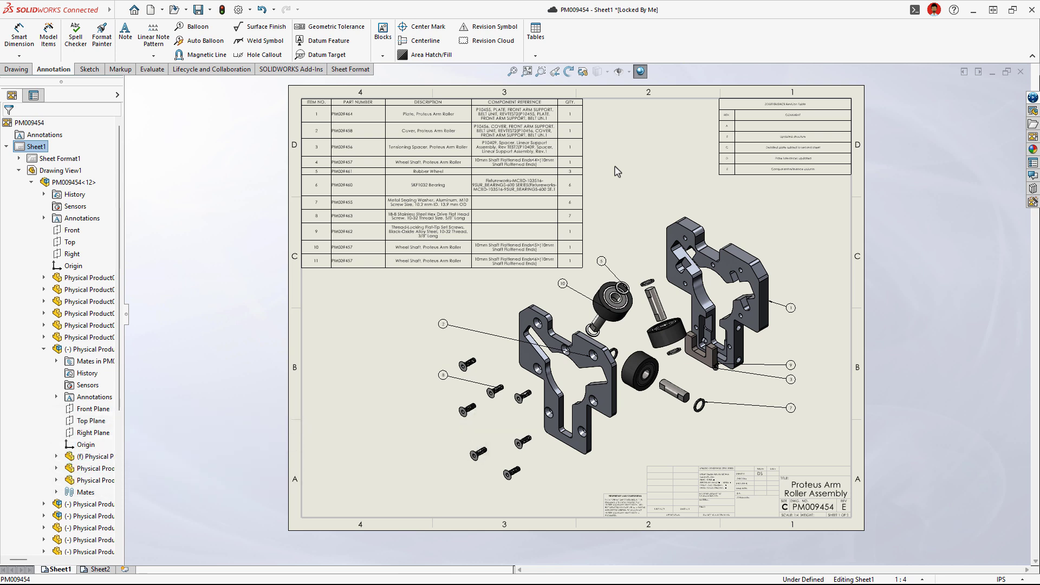
Set the revision table to always show the first revision with 2 visible rows.
key(space)
click(669, 256)
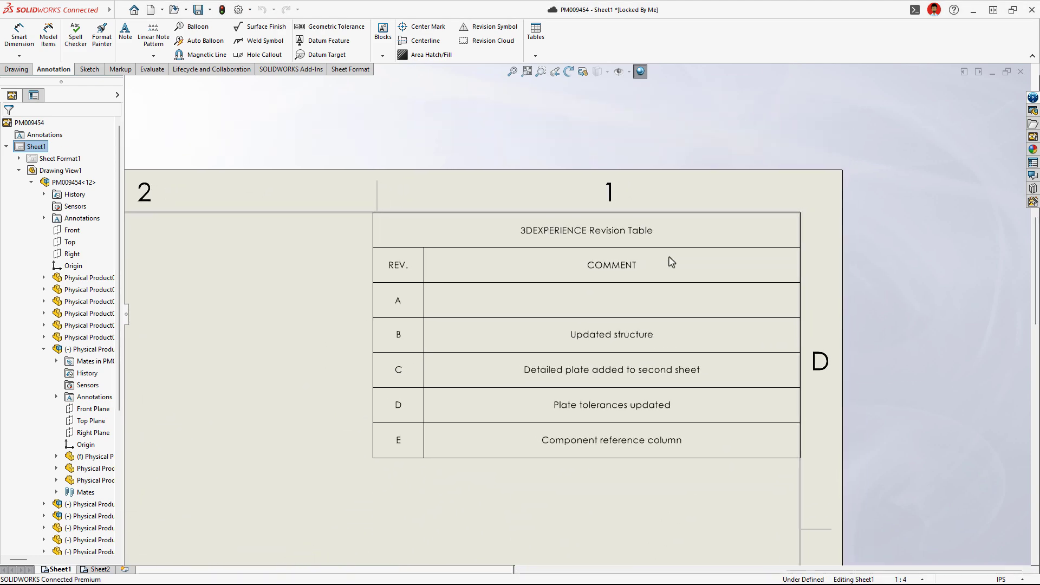
click(239, 10)
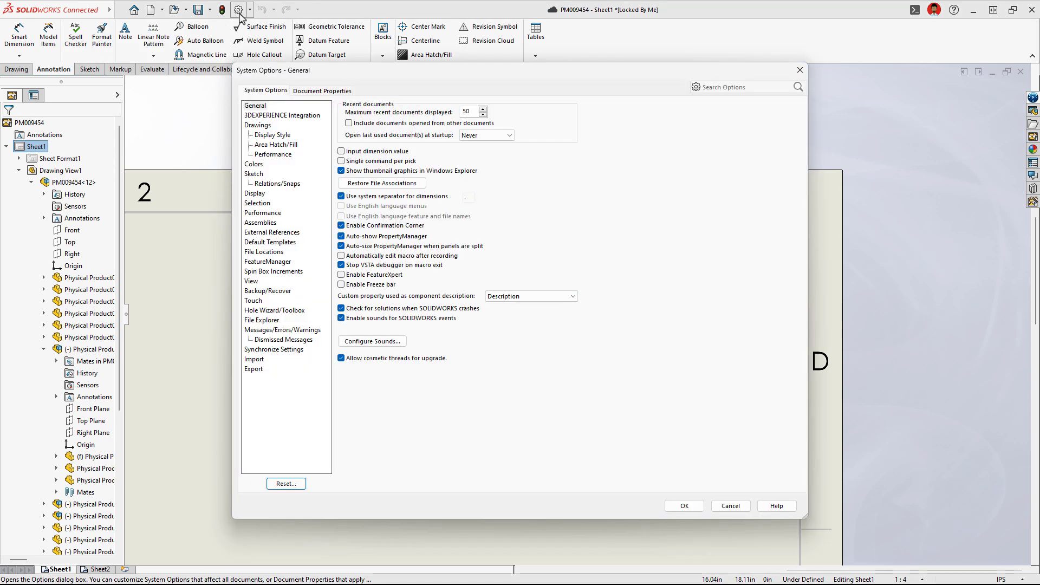
click(302, 93)
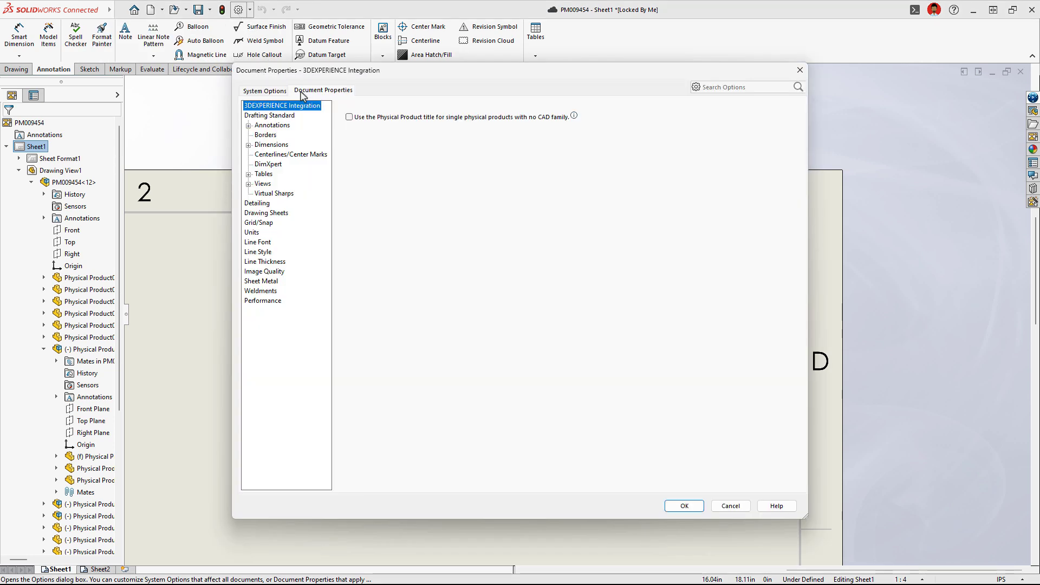
click(249, 173)
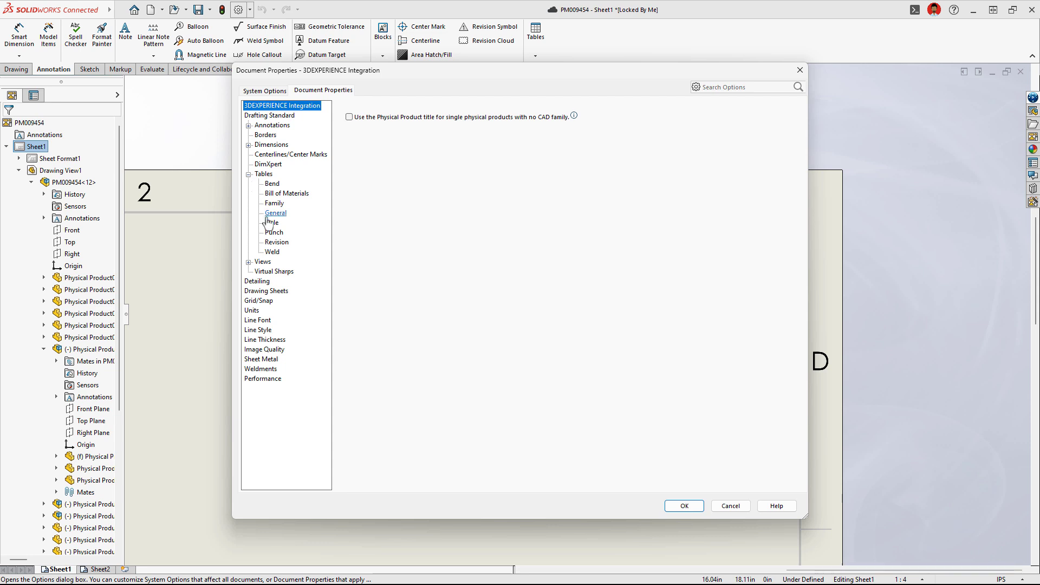
click(275, 242)
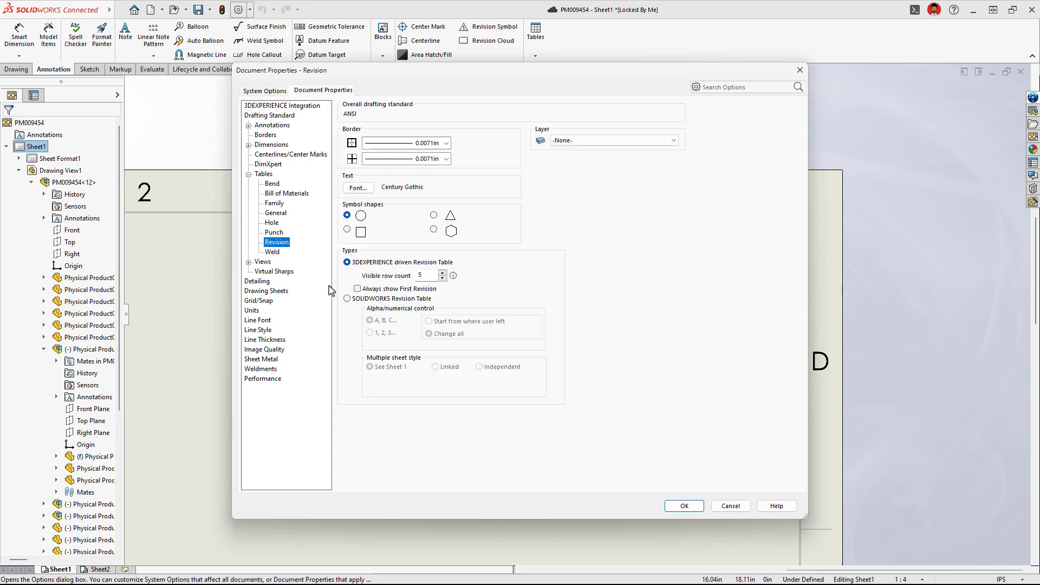
click(358, 288)
click(443, 278)
click(442, 279)
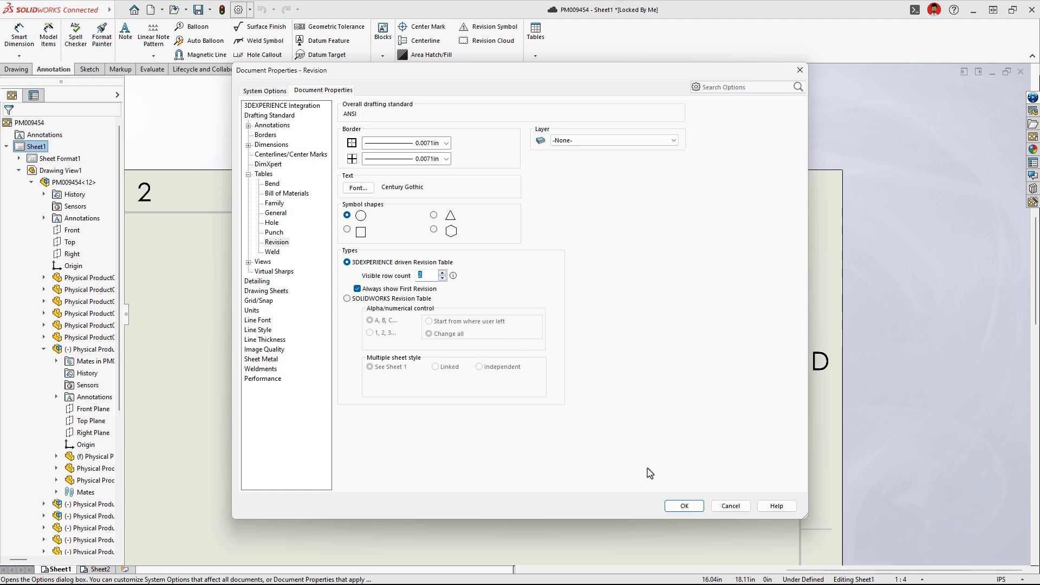
click(683, 506)
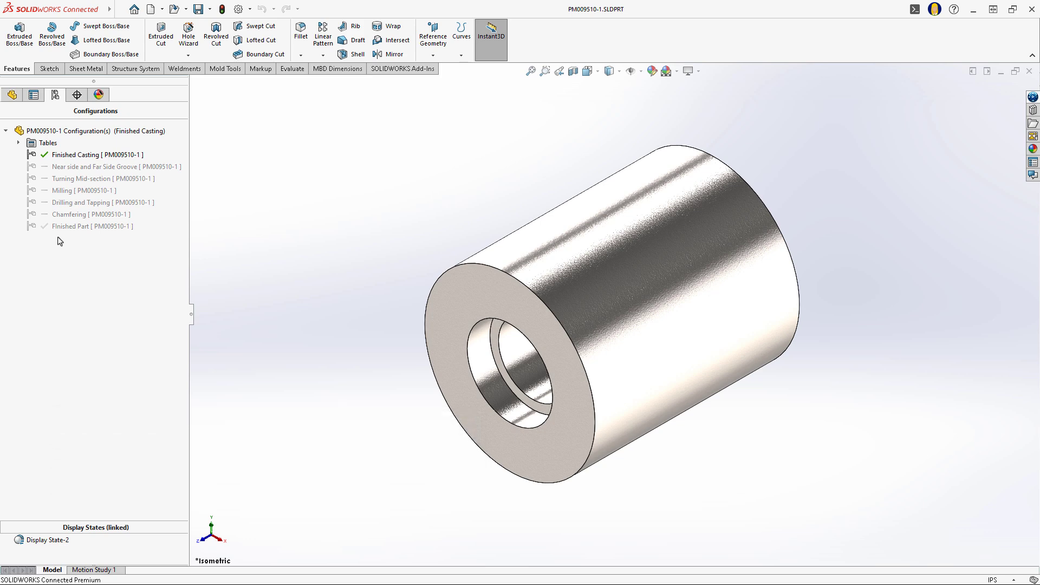
Activate the Finished Part configuration of PM009510-1, then close the part.
double_click(69, 227)
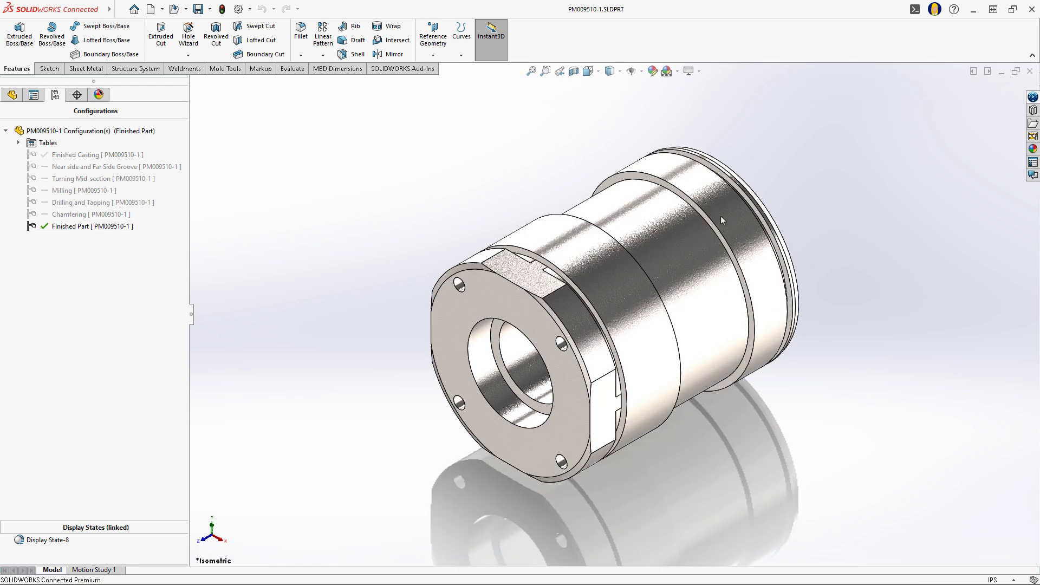
click(1027, 75)
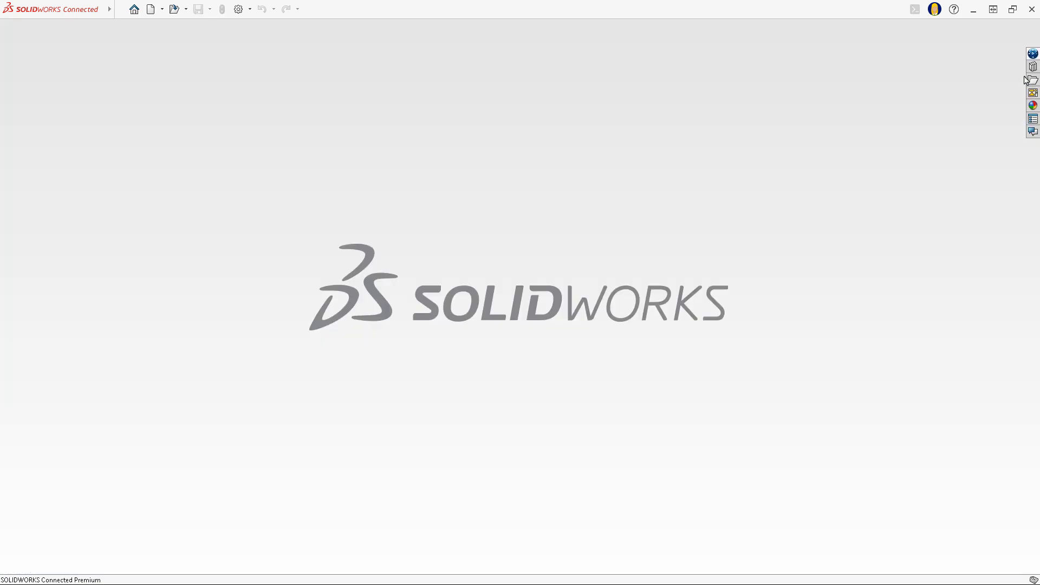
Switch data management to 3DEXPERIENCE and enable updating files for compatibility.
click(239, 9)
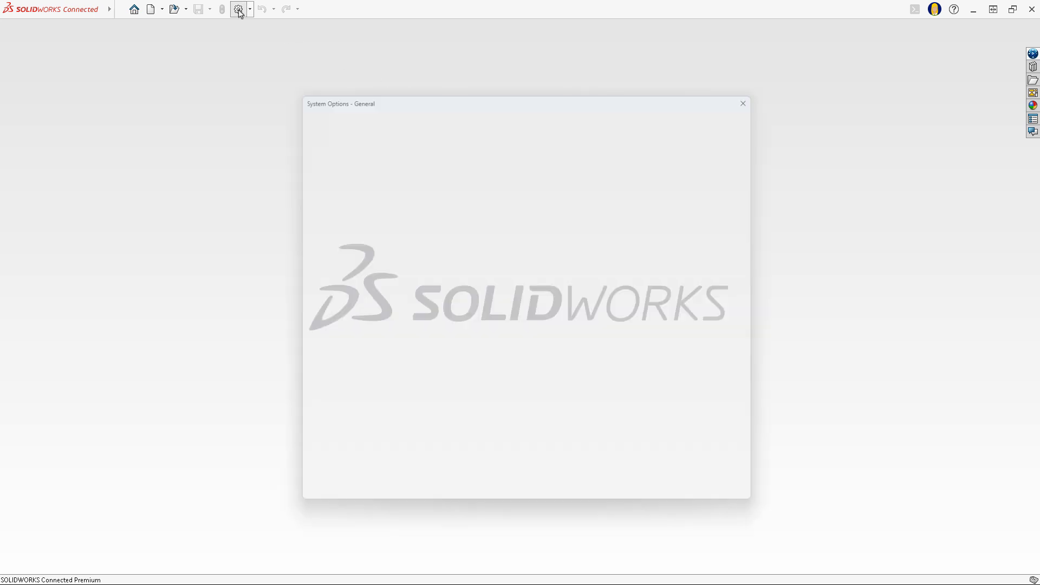
click(333, 135)
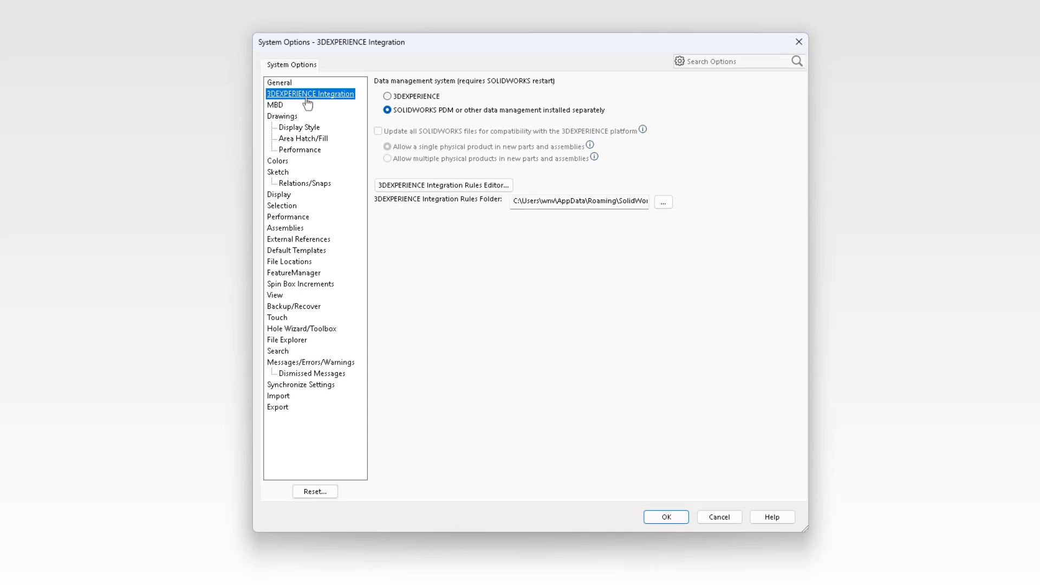
click(387, 96)
click(377, 130)
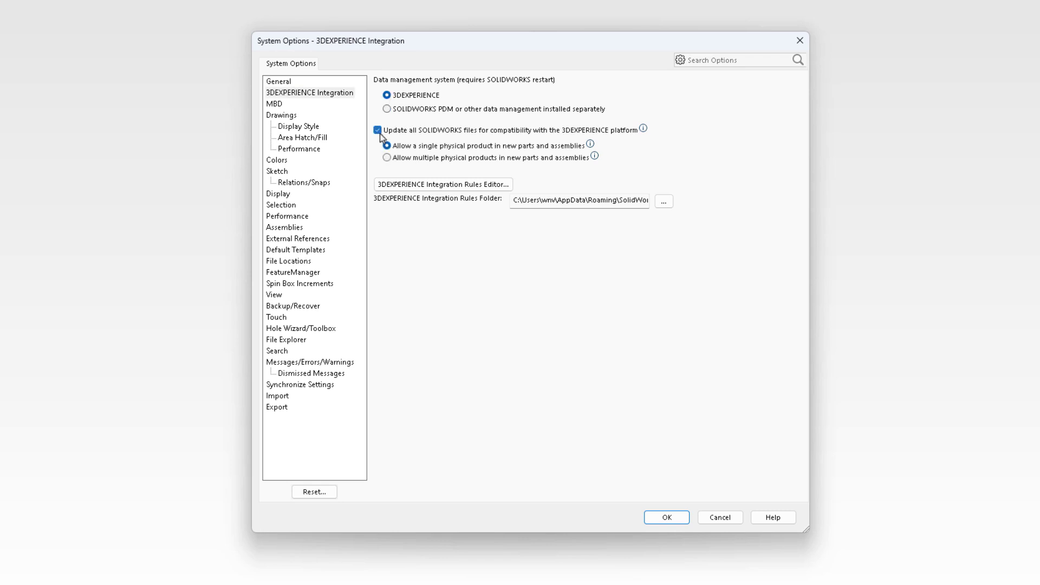
Enable a global rule for non-sub-typed parts keeping the active configuration as physical product.
click(417, 187)
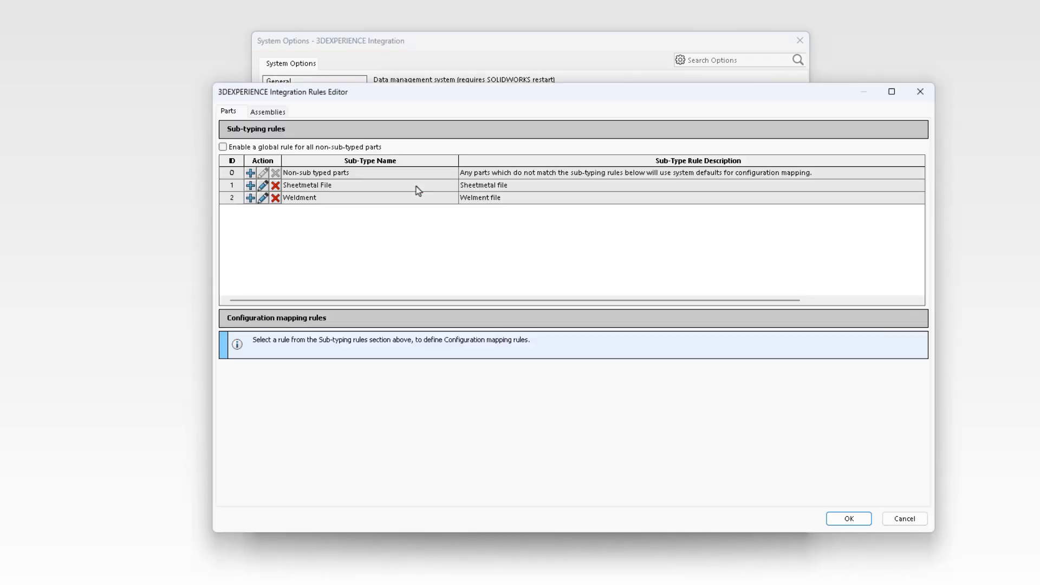
click(223, 147)
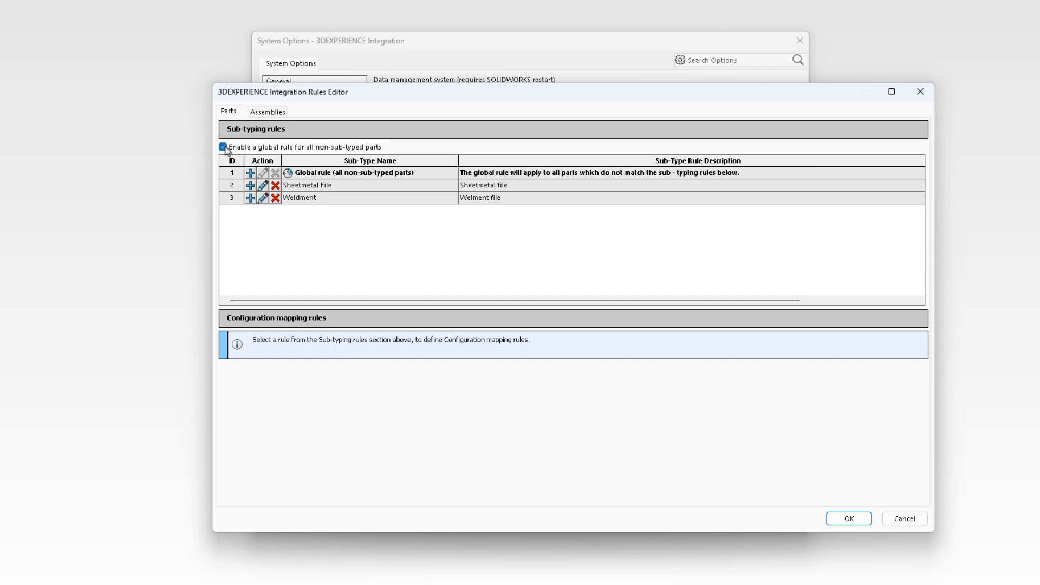
click(313, 173)
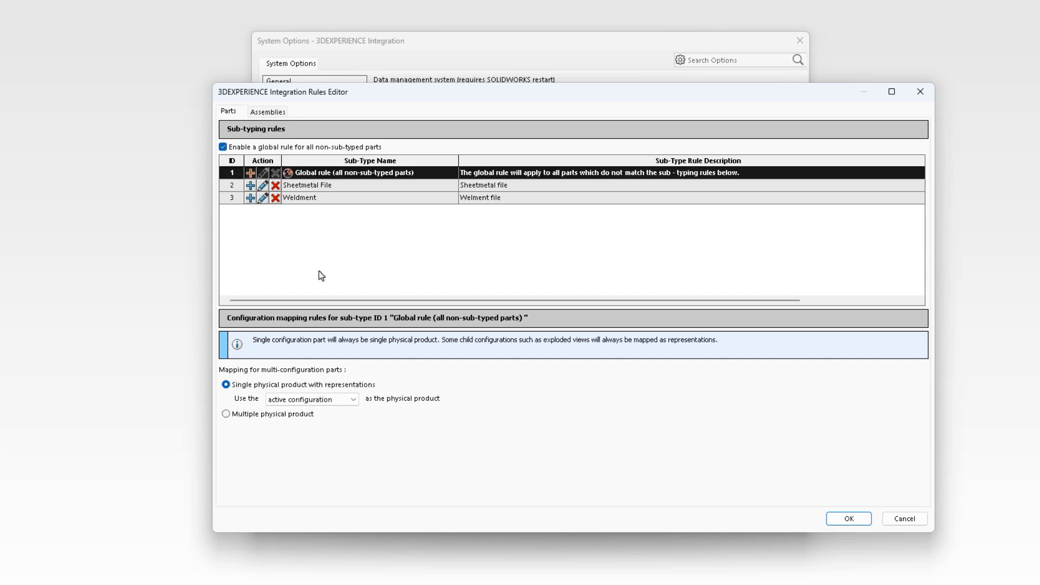
click(316, 403)
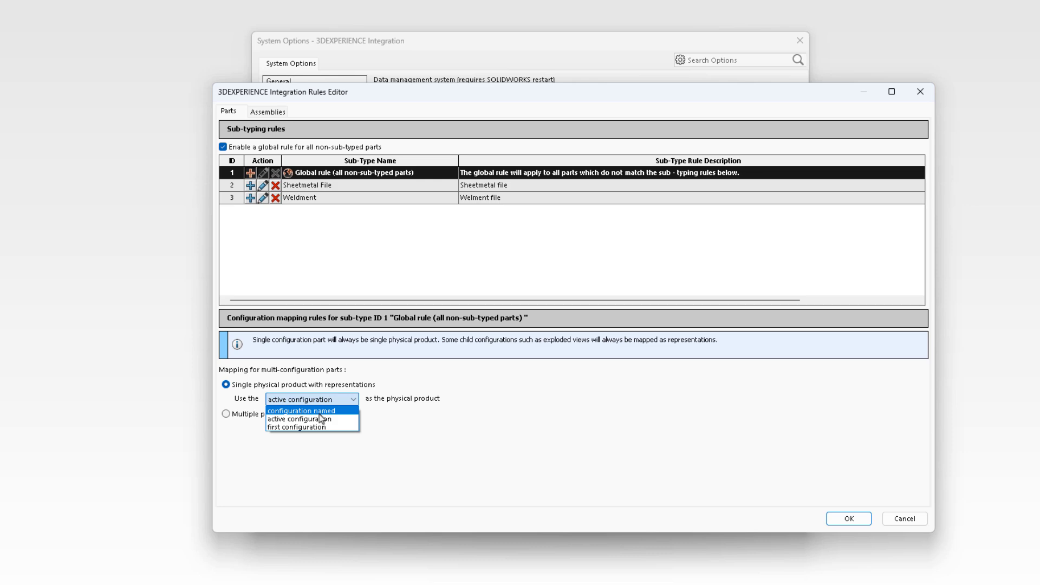
click(349, 419)
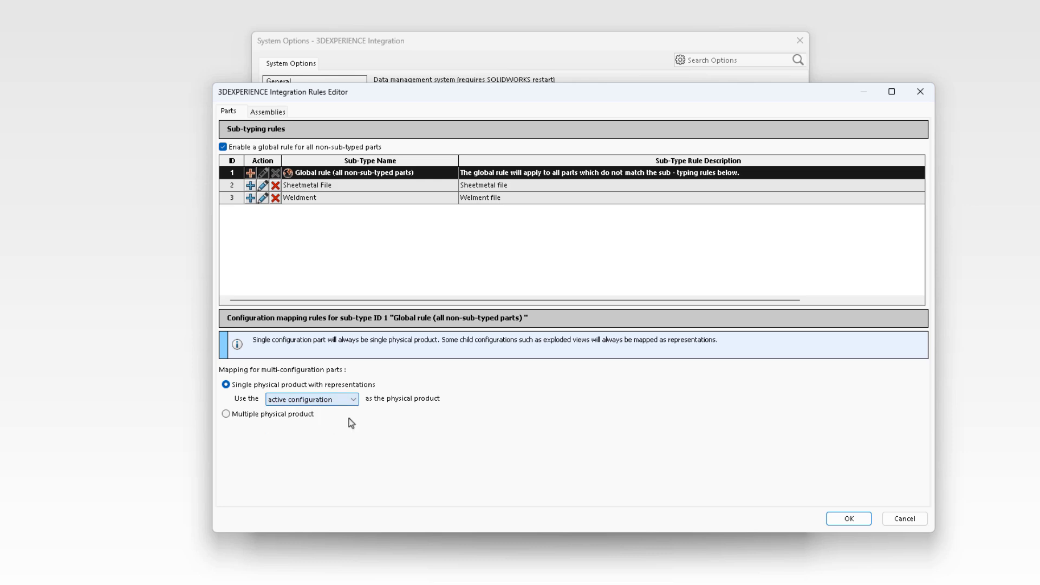
click(831, 518)
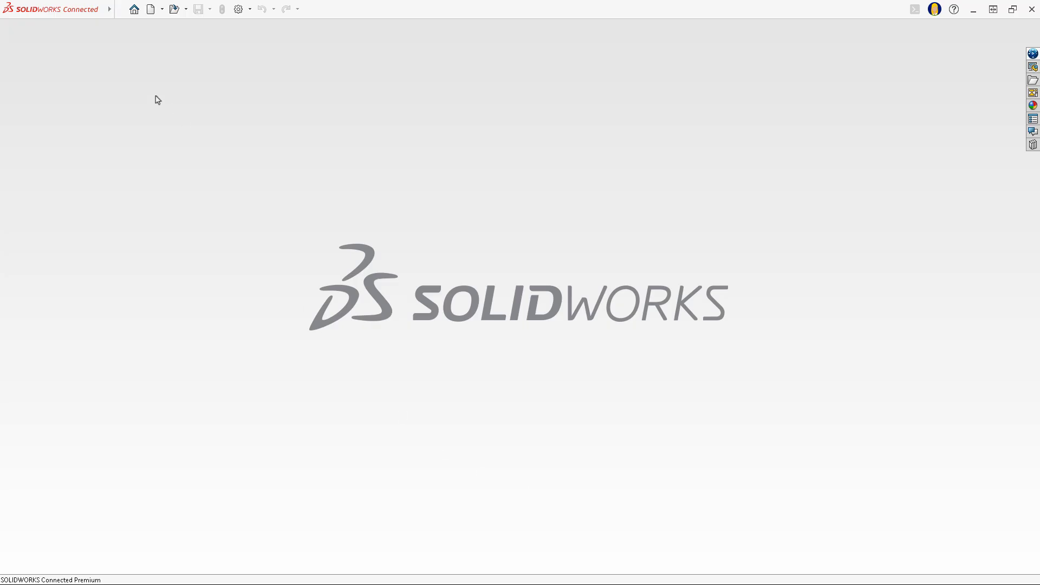
Open the recent roller assembly and select Heavy Duty in Save Physical Products.
click(122, 9)
click(145, 65)
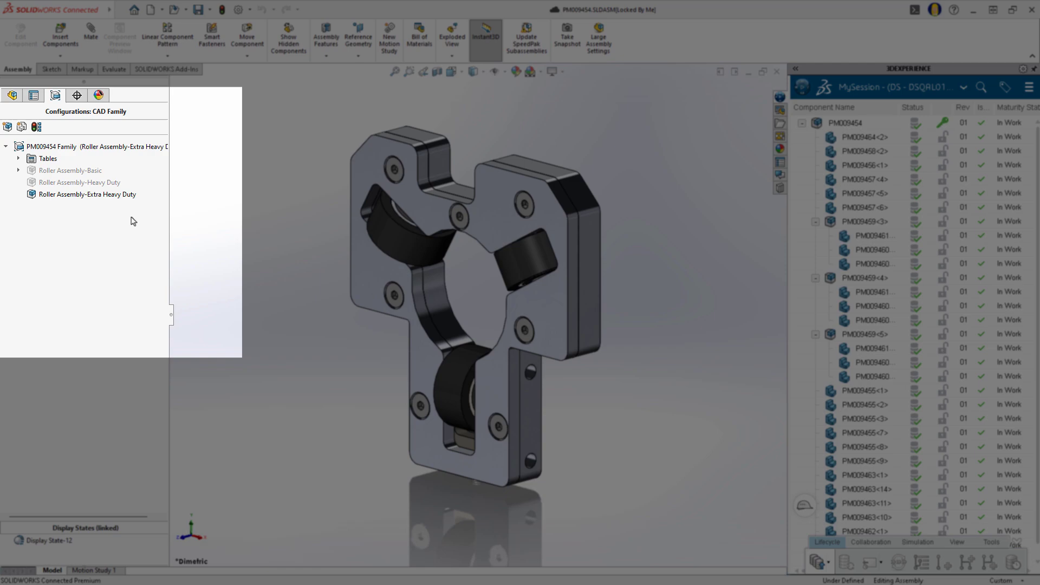
right_click(116, 196)
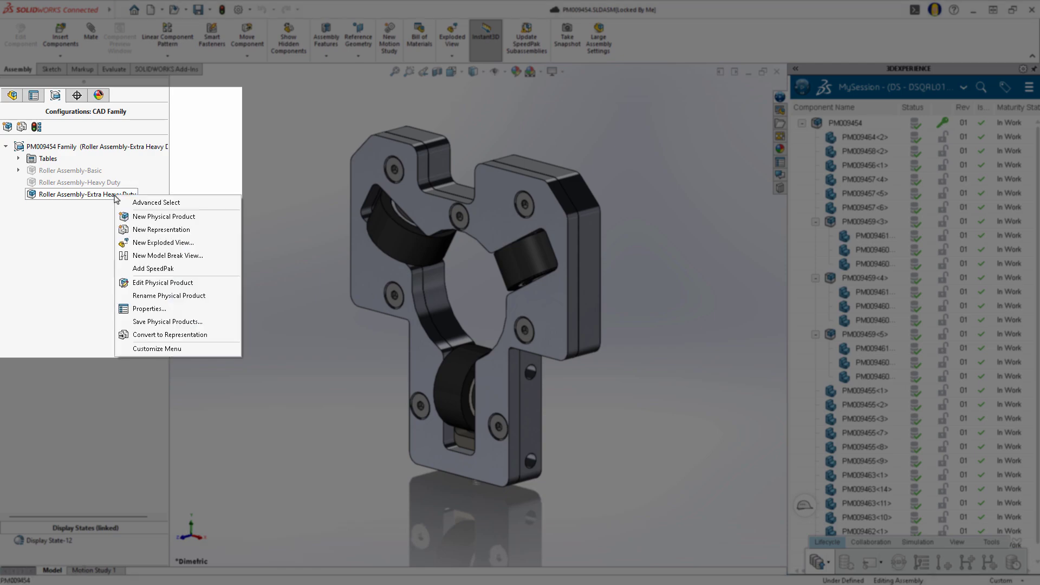
click(162, 321)
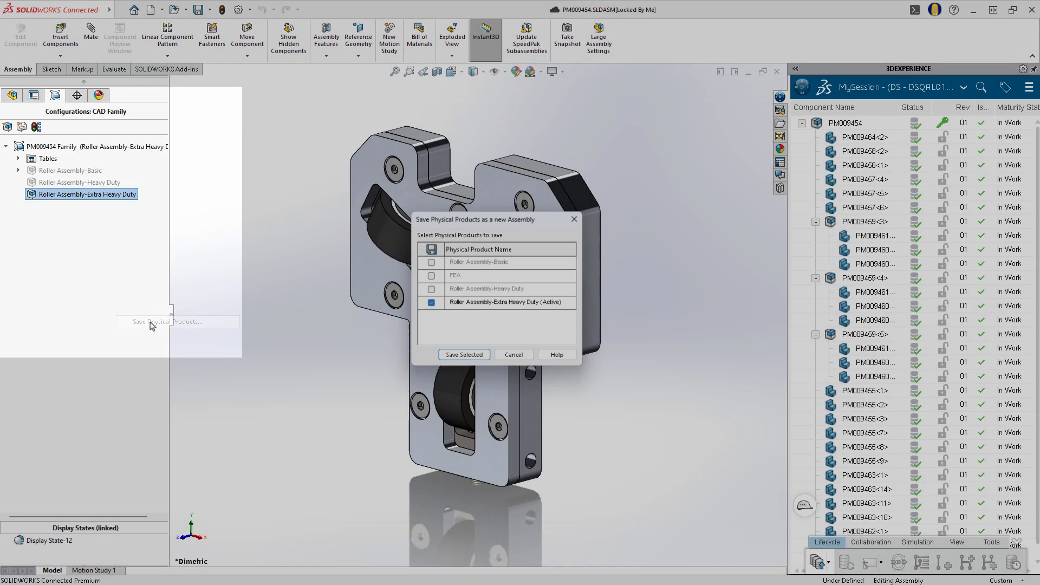
click(419, 300)
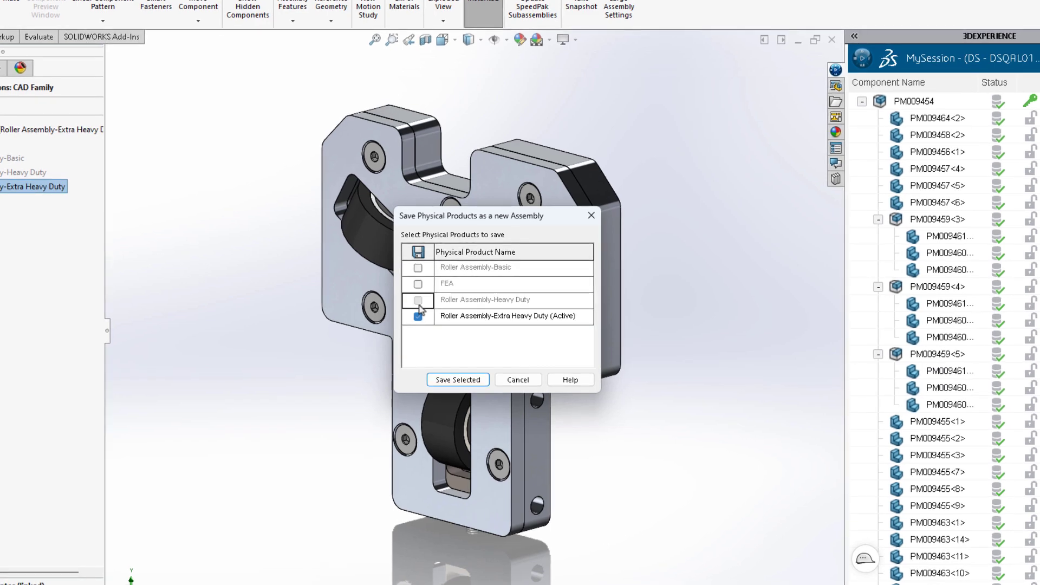
click(441, 379)
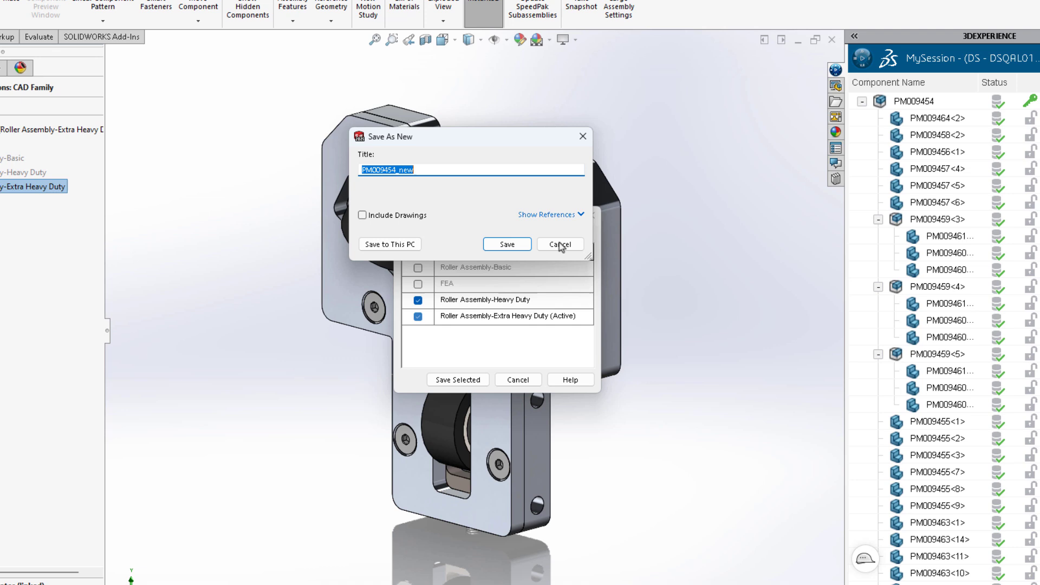
Set PM009456 and PM009455 to Save As New and save assembly PM009454_new.
click(581, 215)
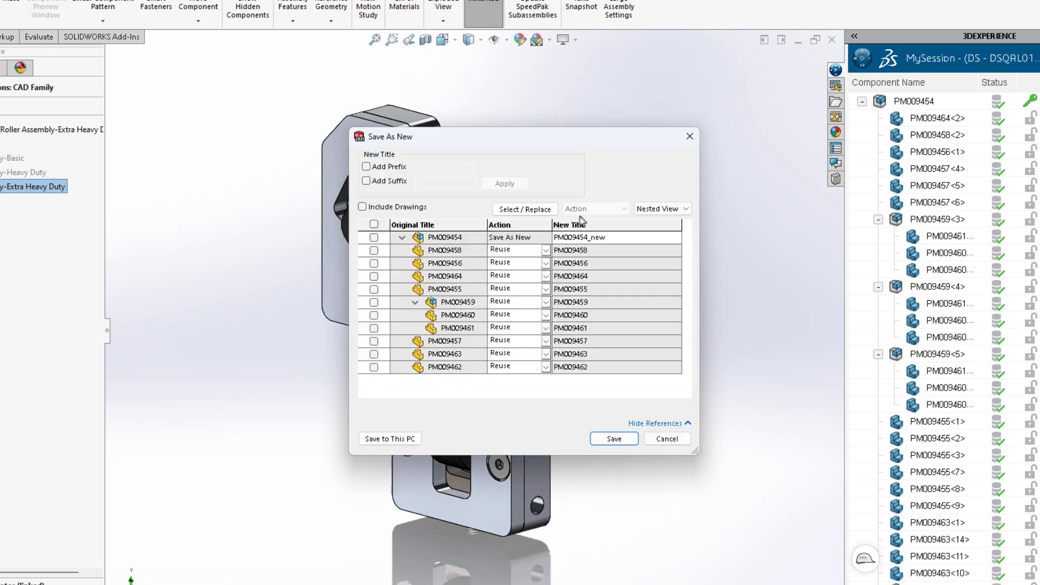
click(546, 264)
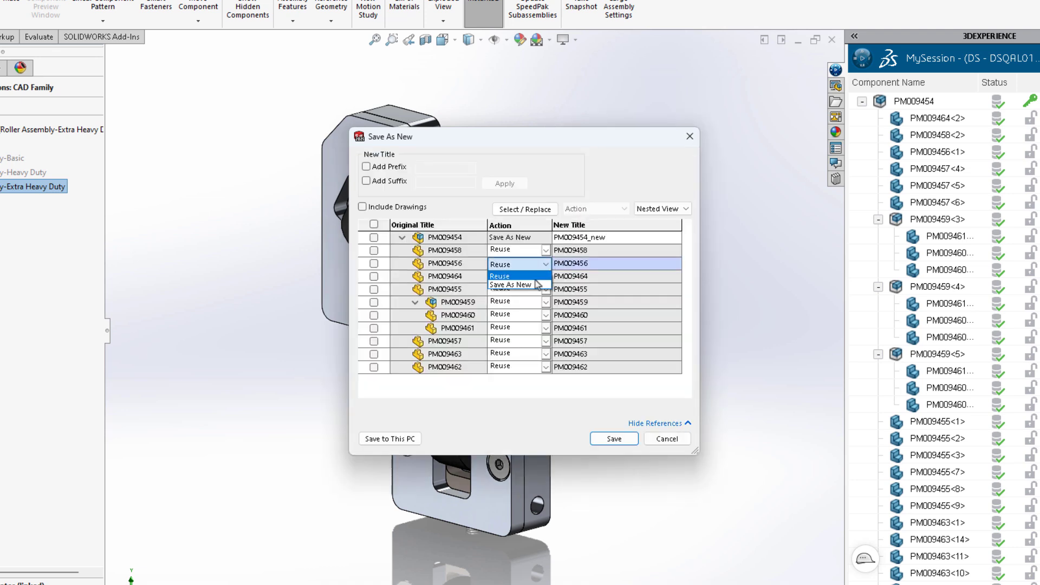
click(534, 284)
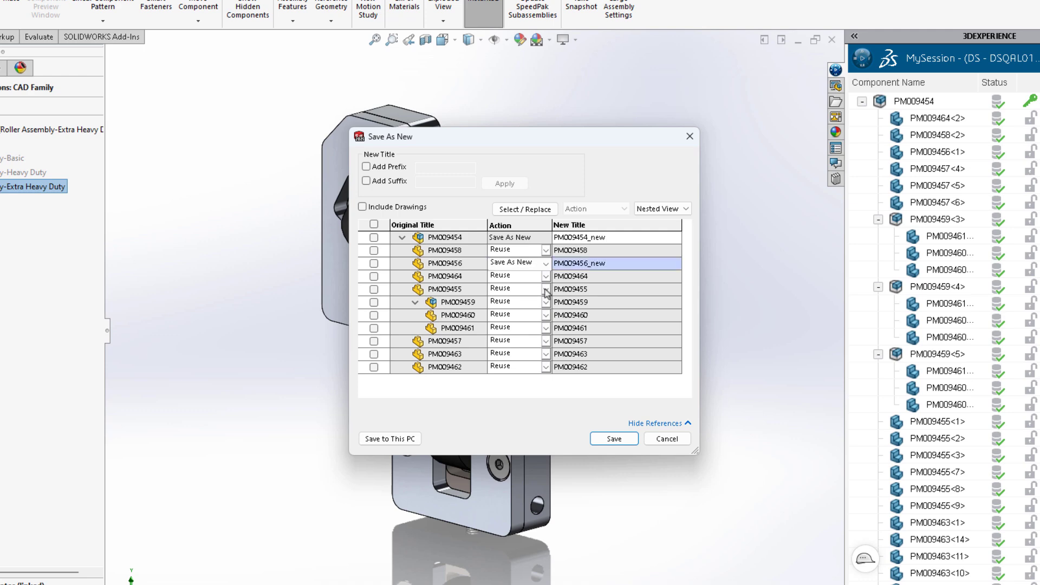
click(535, 290)
click(526, 311)
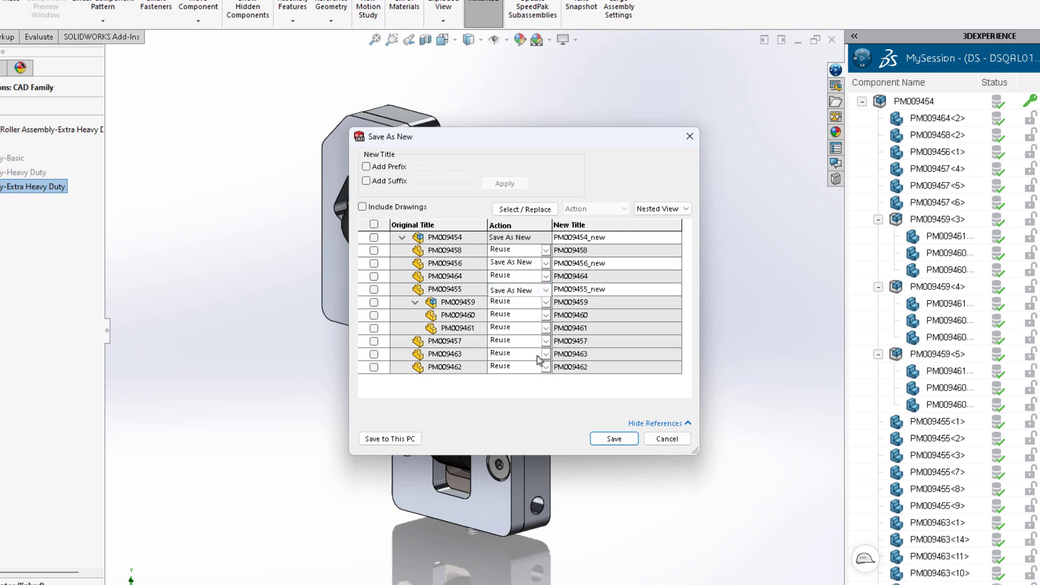
click(614, 438)
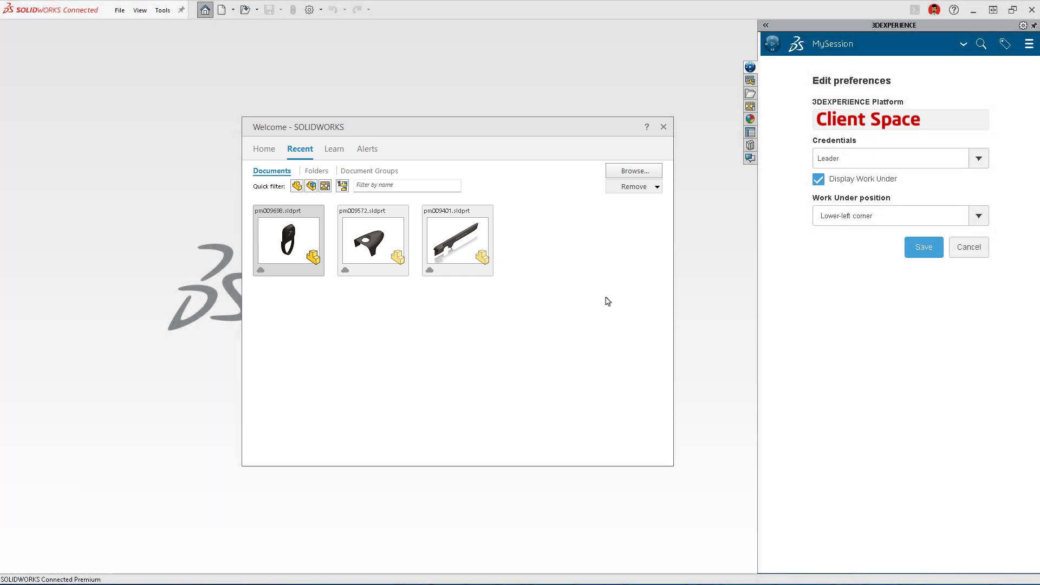
Delete all five cached 3DEXPERIENCE files from this PC.
key(Escape)
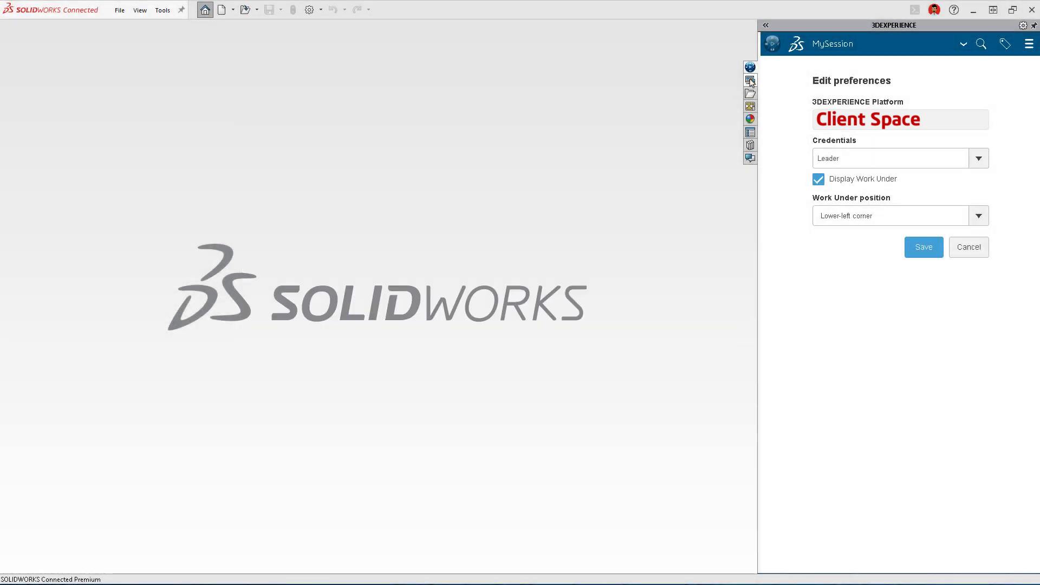
click(750, 80)
click(770, 61)
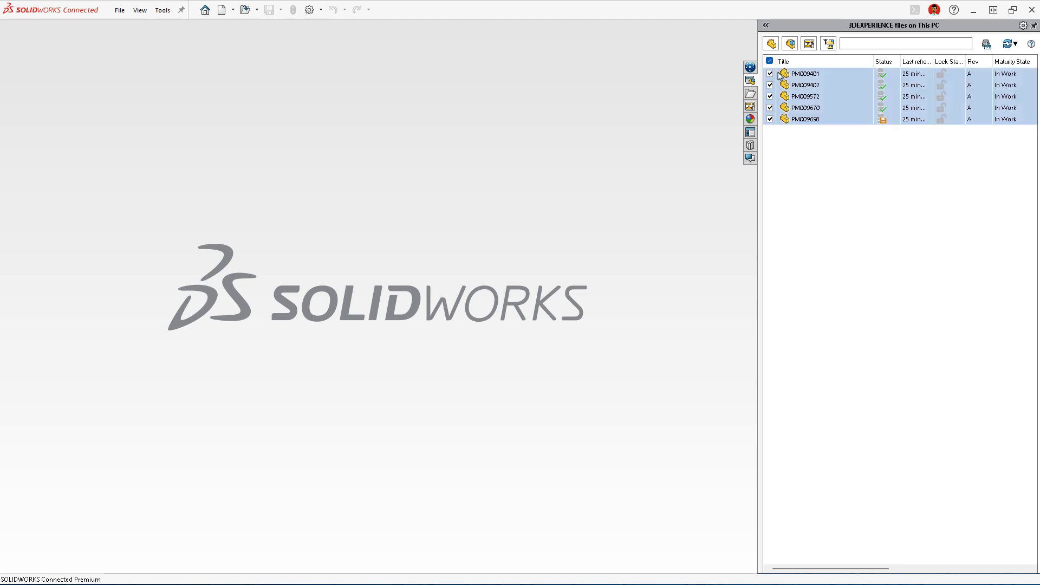
right_click(780, 76)
click(806, 99)
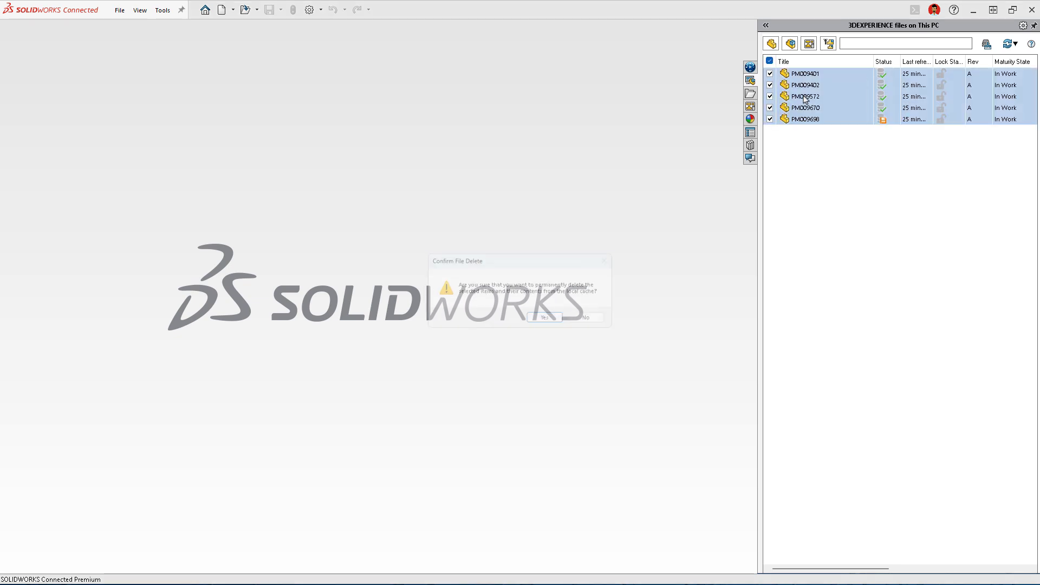
click(547, 319)
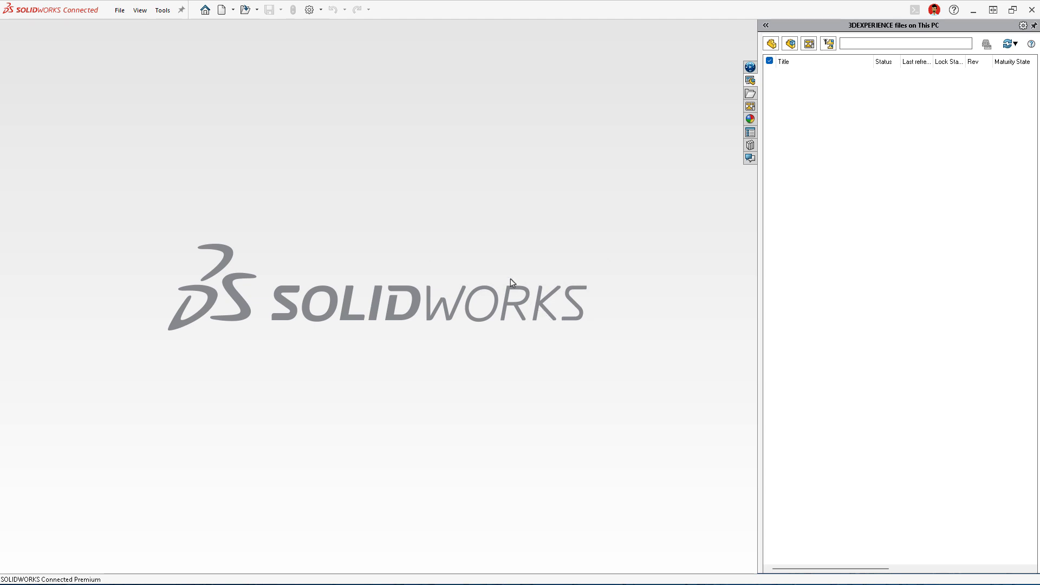
click(257, 11)
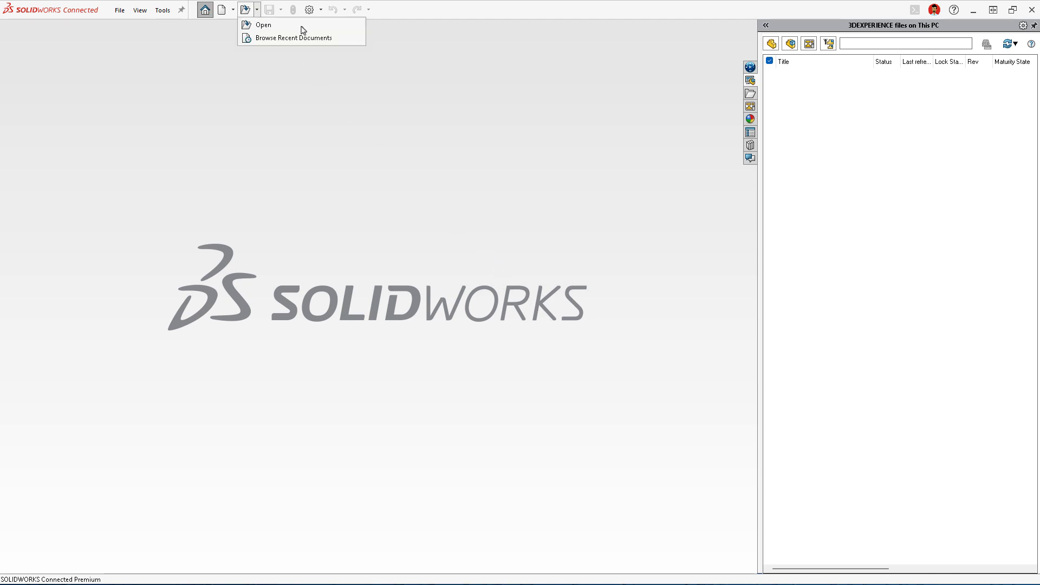
Open part PM009495-1 from recent documents and lock it for editing.
click(338, 39)
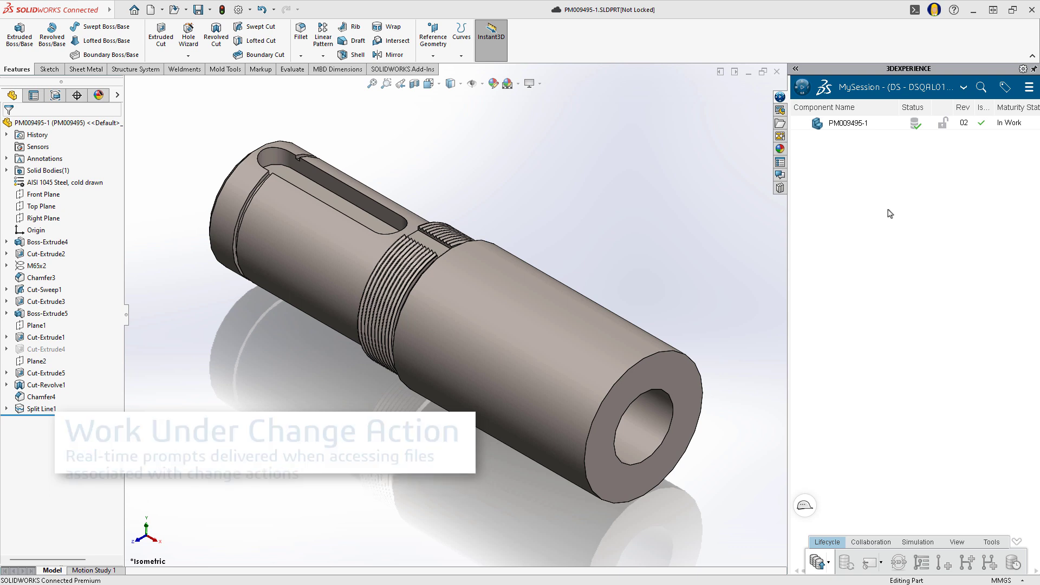
right_click(891, 131)
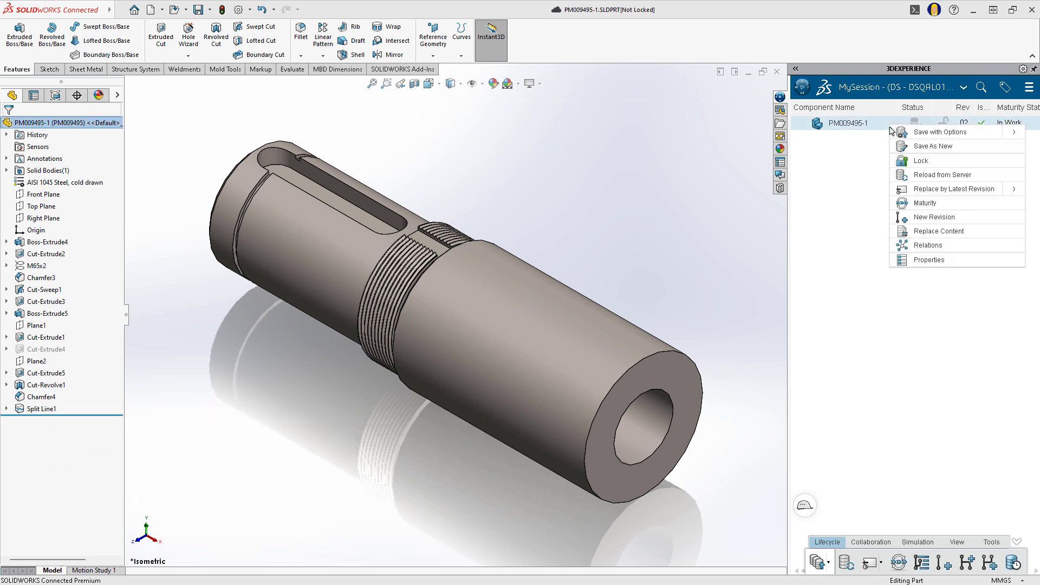
click(912, 161)
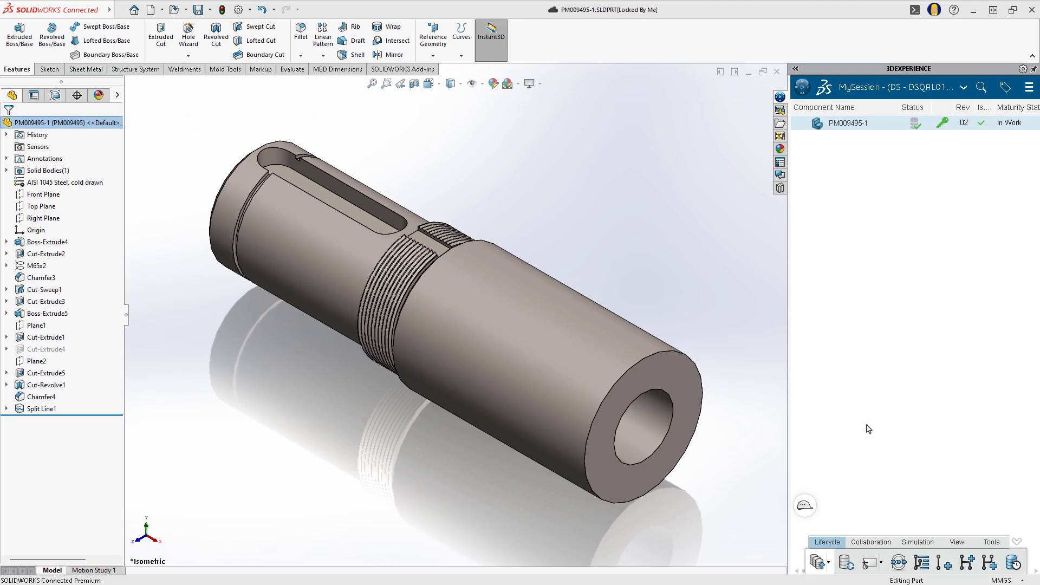
click(805, 507)
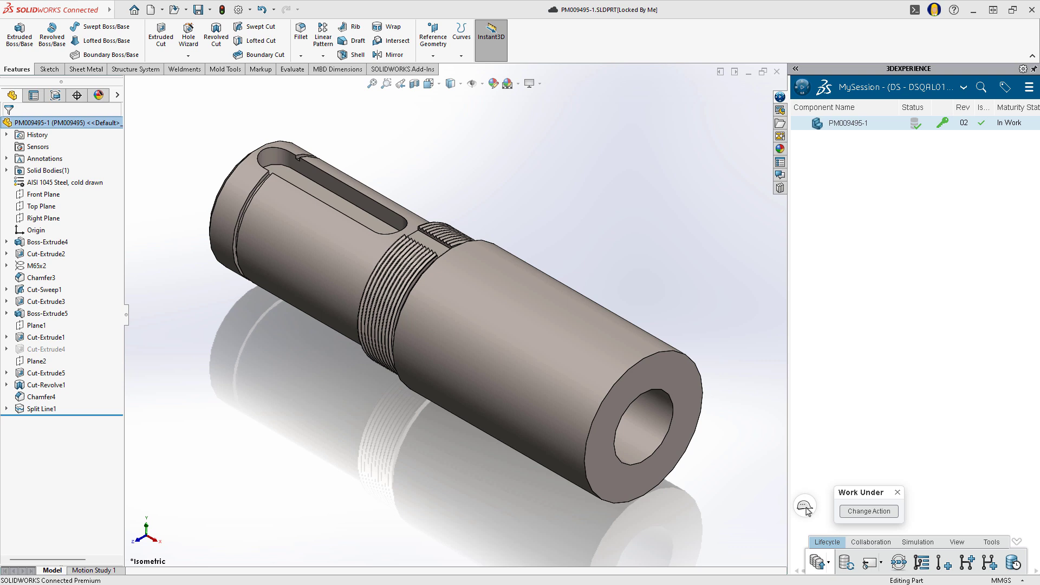
click(858, 512)
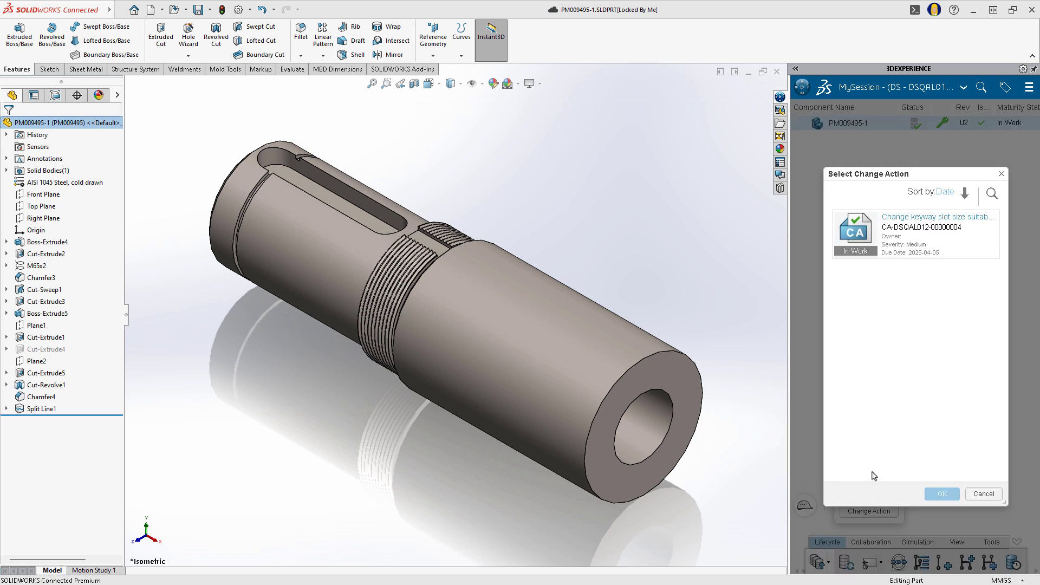
click(927, 255)
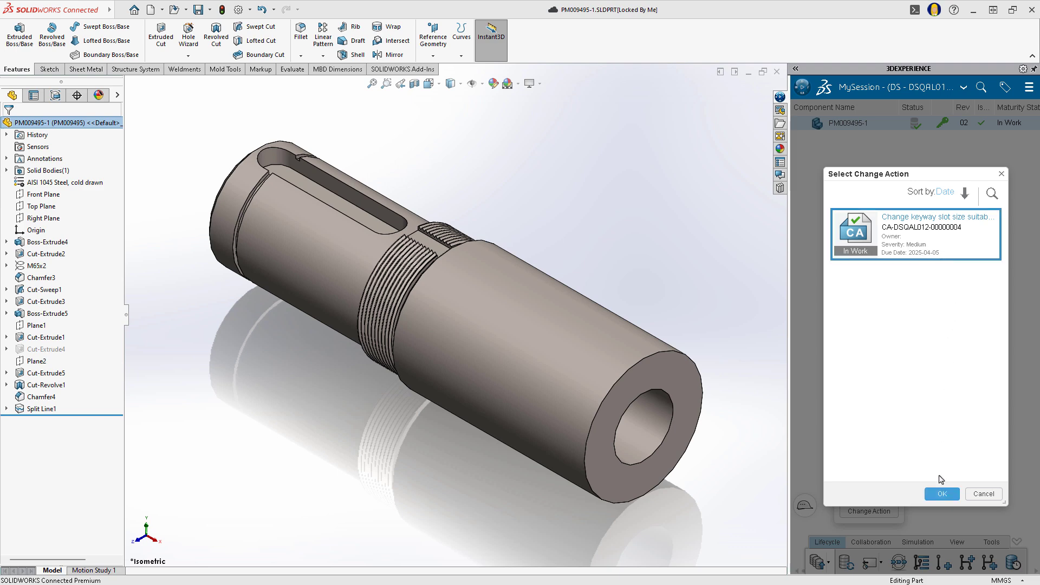
click(941, 494)
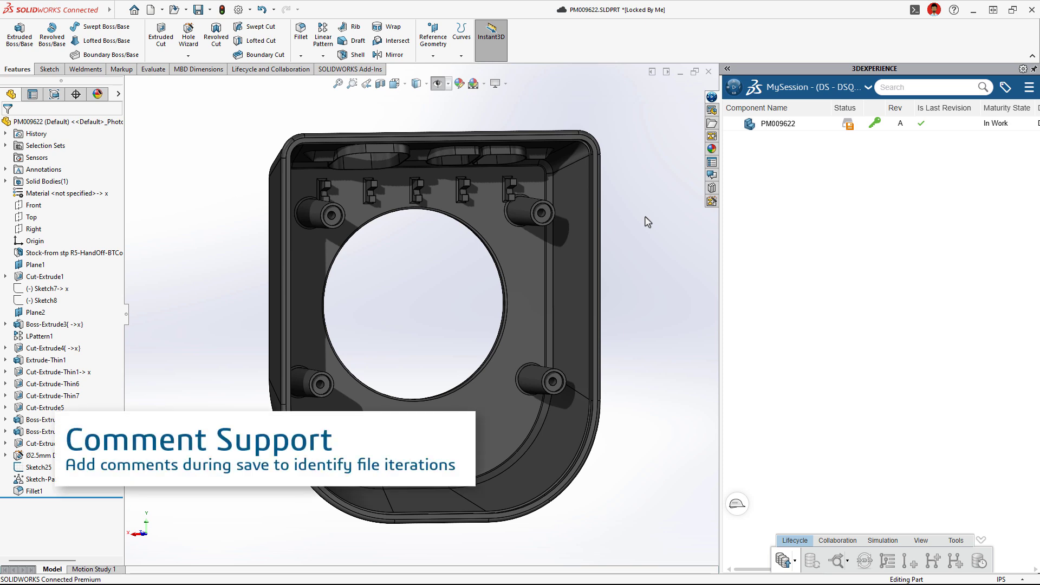
Save PM009622 keeping the previous iteration, commented 'Mounting boss hole depth modified'.
right_click(807, 124)
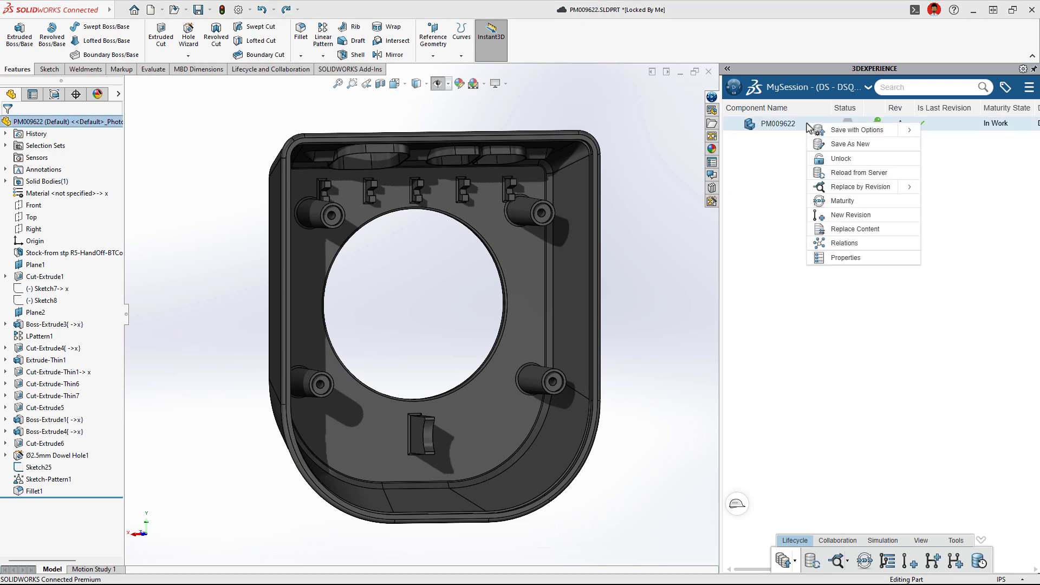
click(837, 132)
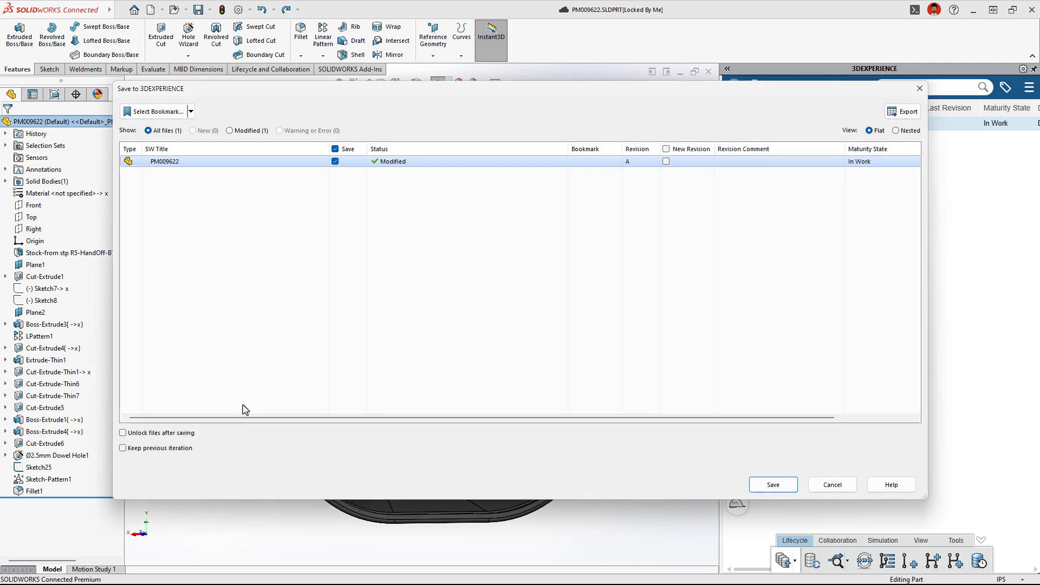
click(173, 448)
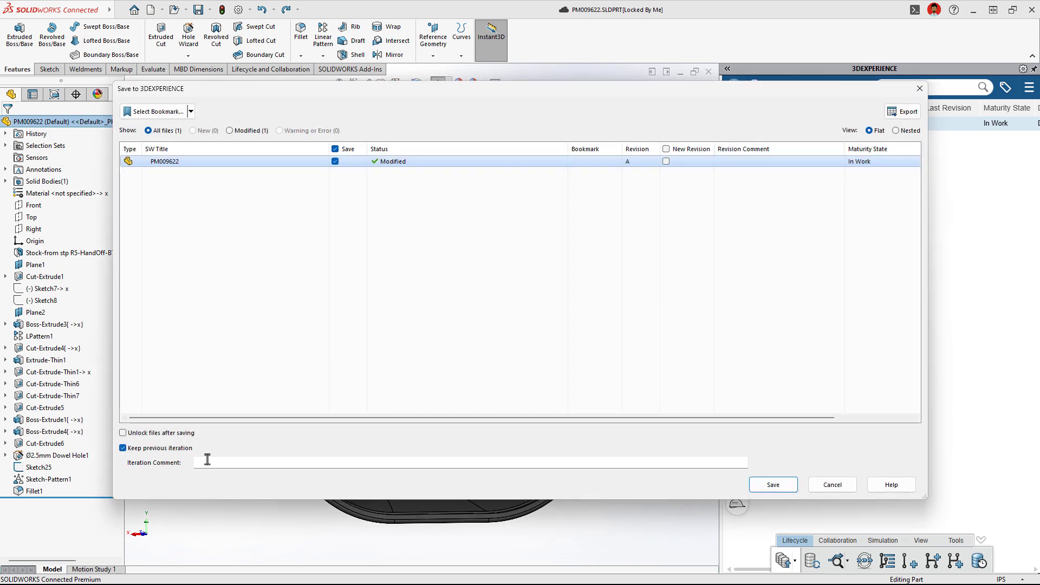
click(207, 460)
text(Mounting boss hole depth modified)
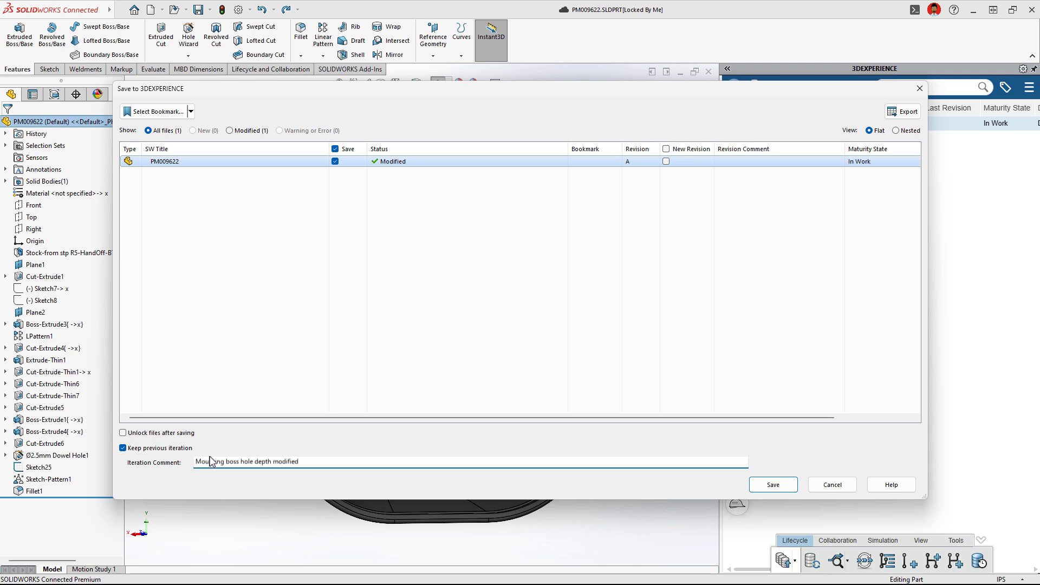
click(773, 486)
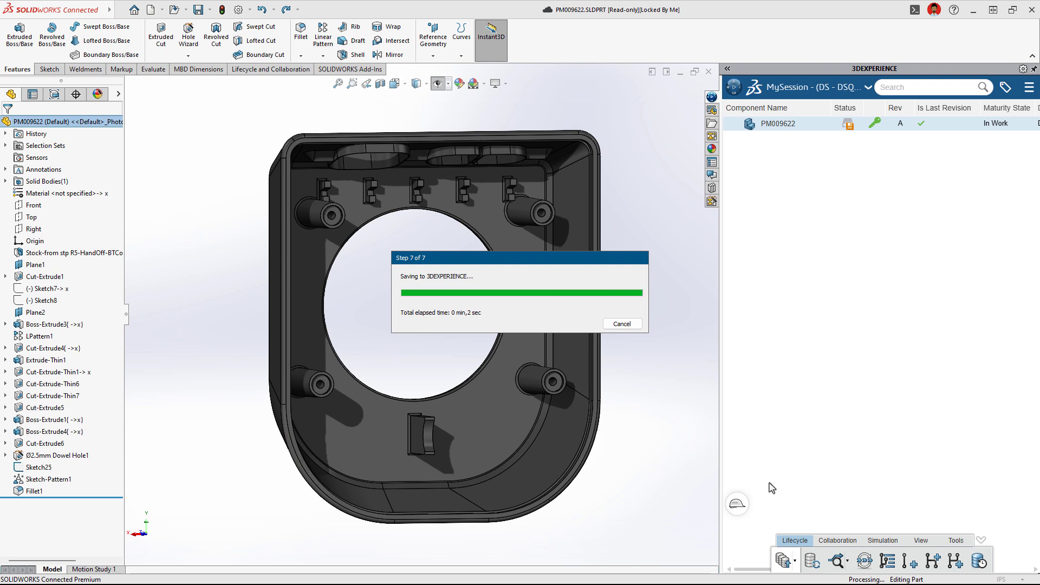
Replace PM009622 with iteration 2, 'Mounting stop added', and inspect the older shape.
click(982, 563)
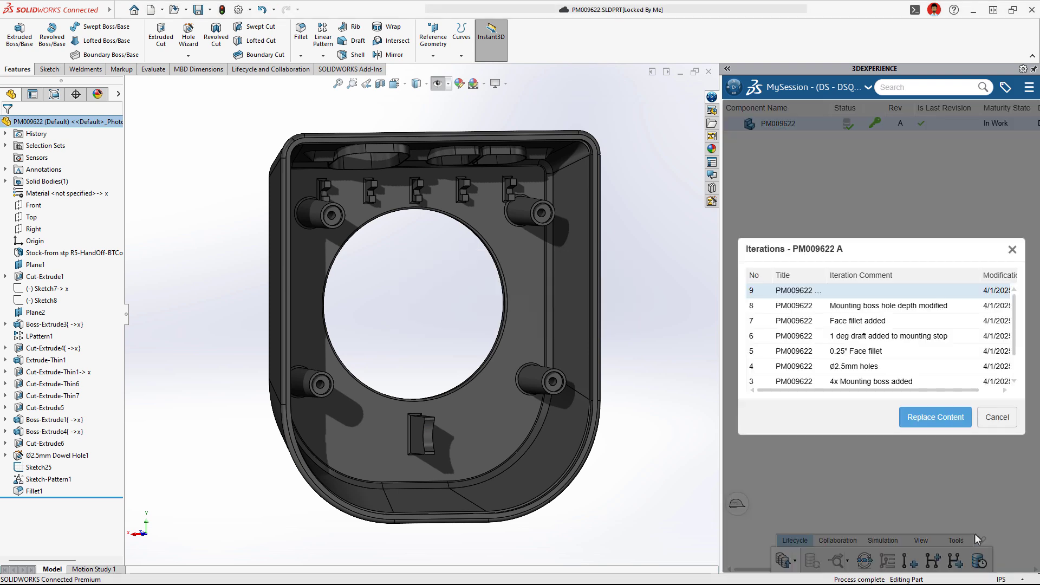
drag(1009, 355, 1011, 374)
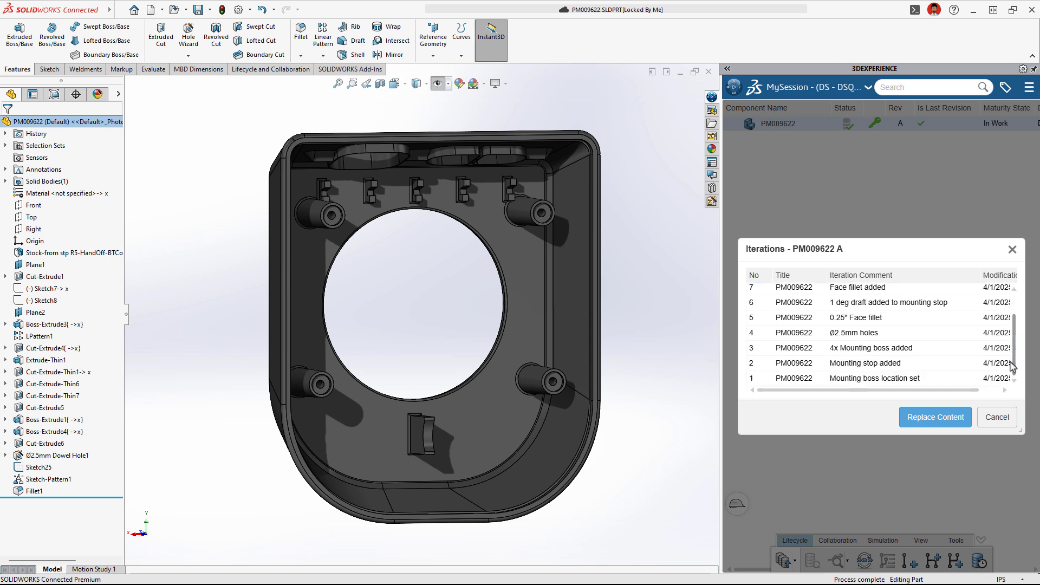
click(948, 367)
click(929, 415)
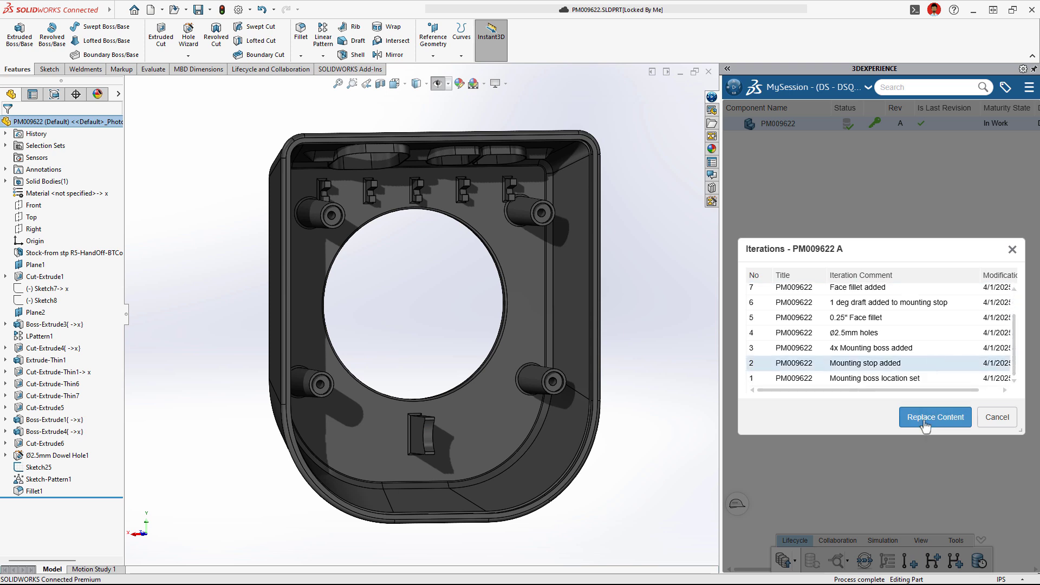
mouse_move(680, 370)
middle_down()
mouse_move(631, 344)
mouse_move(591, 337)
mouse_move(680, 385)
middle_up()
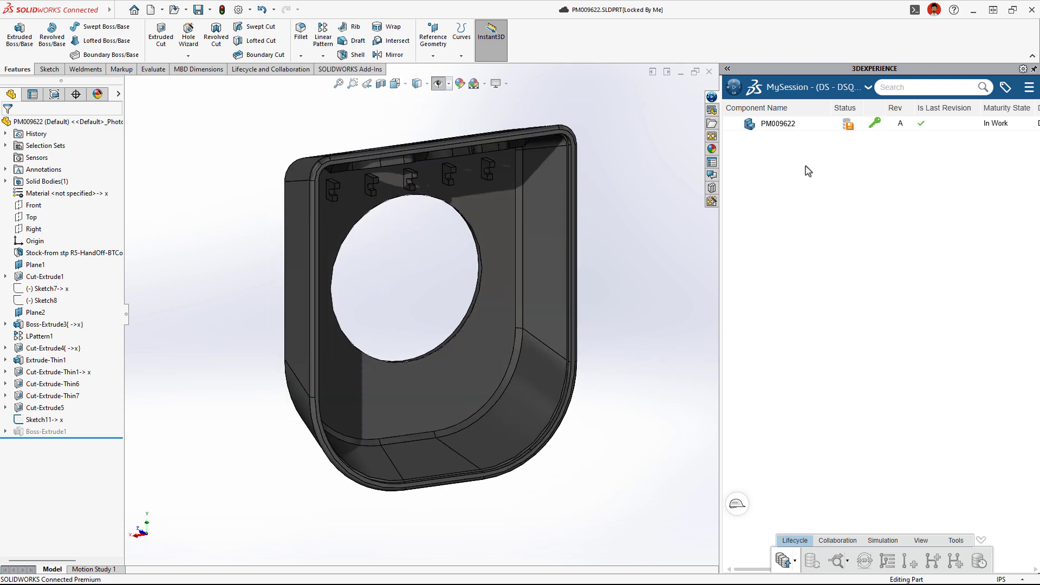
Restore PM009622 to its latest iteration 9.
click(823, 129)
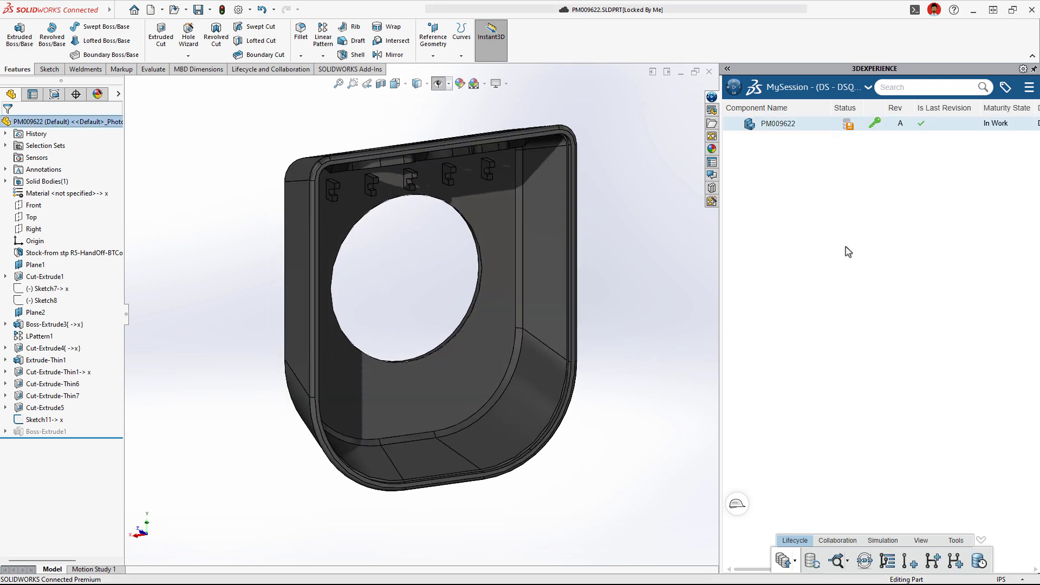
click(979, 564)
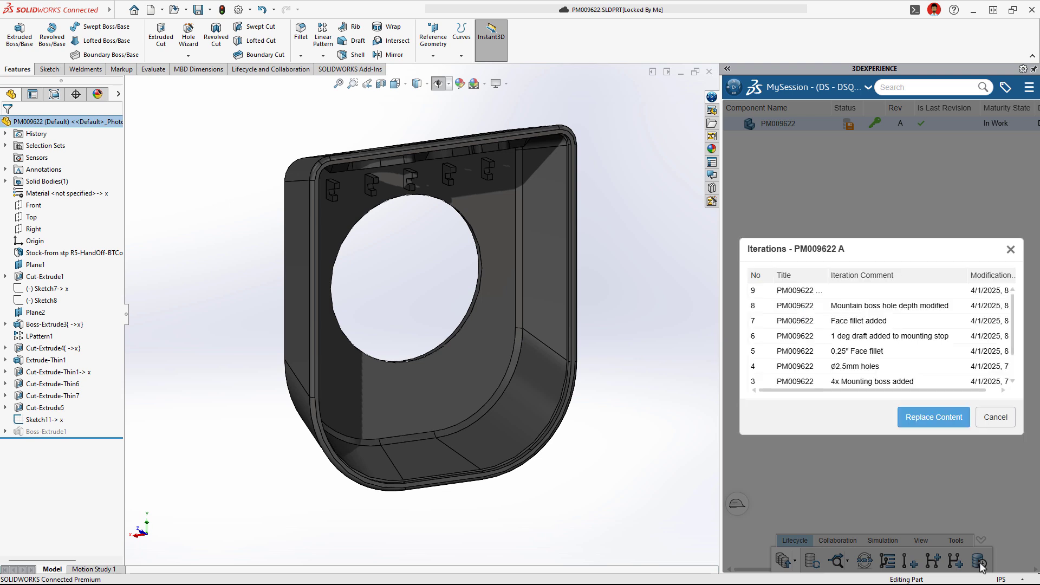
click(912, 295)
click(944, 424)
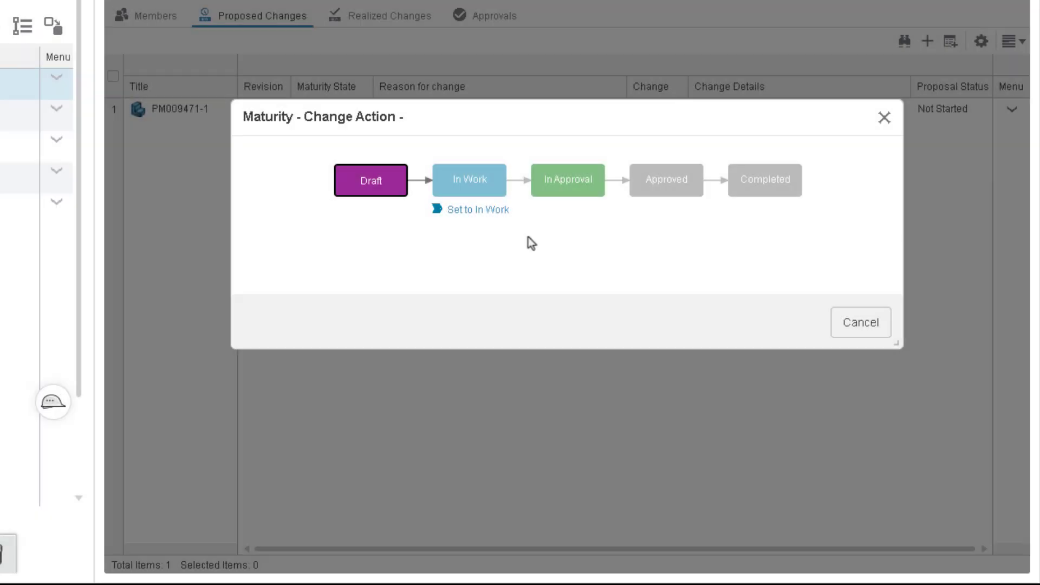
click(482, 216)
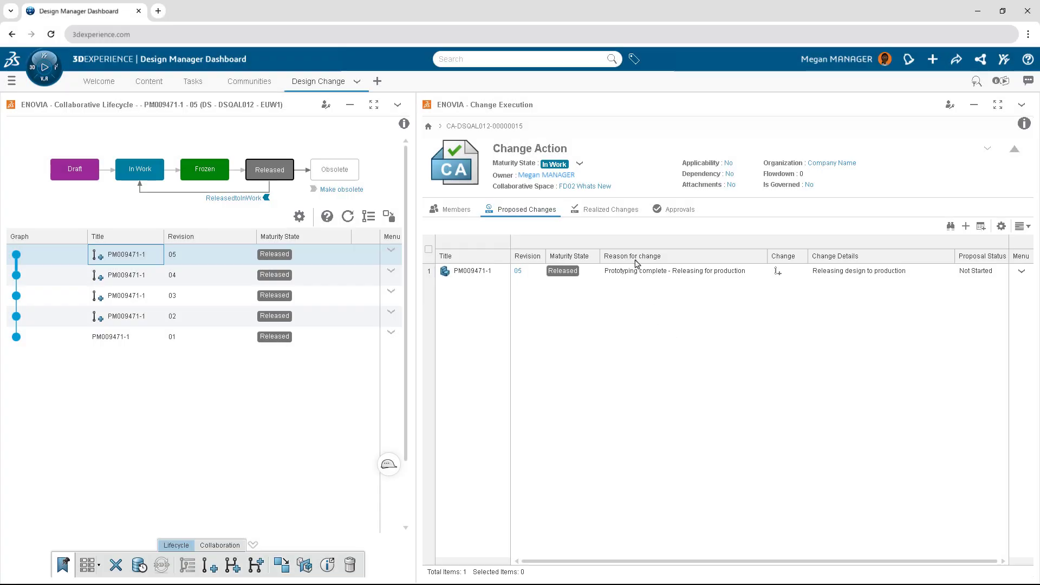
click(617, 221)
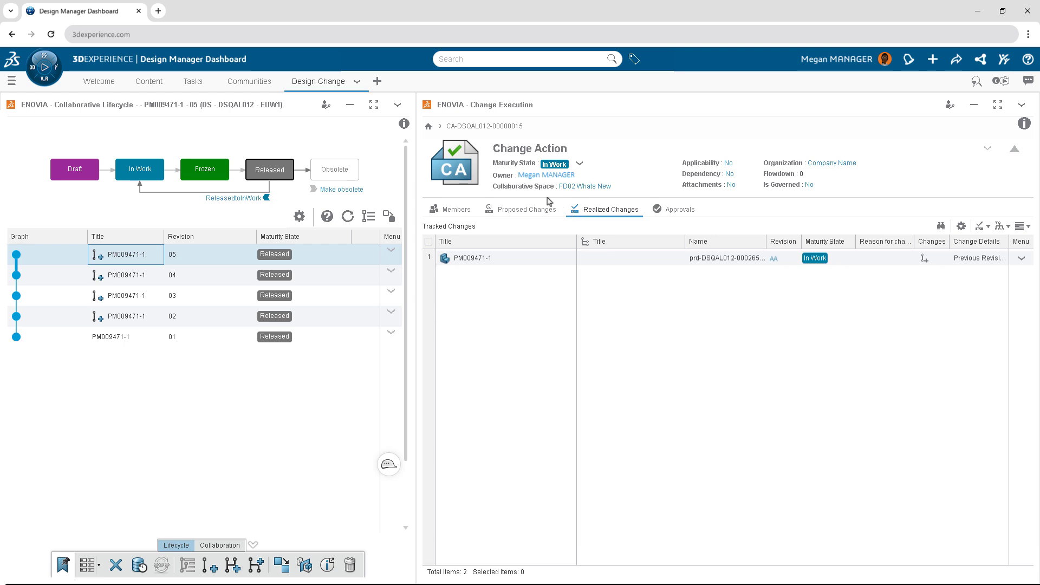
Refresh the Collaborative Lifecycle panel, then attempt Make obsolete on the released revision.
click(398, 104)
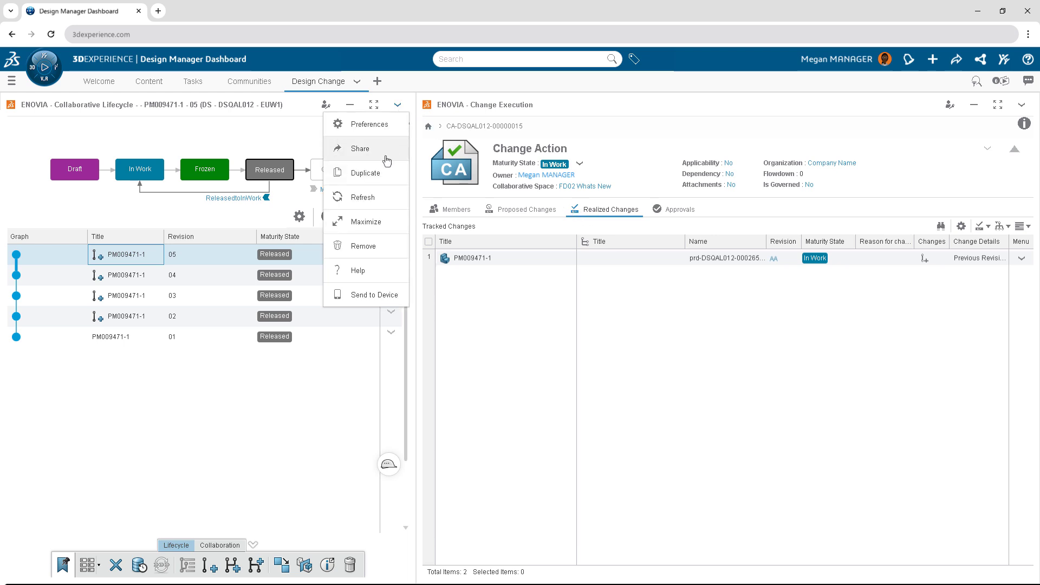
click(380, 198)
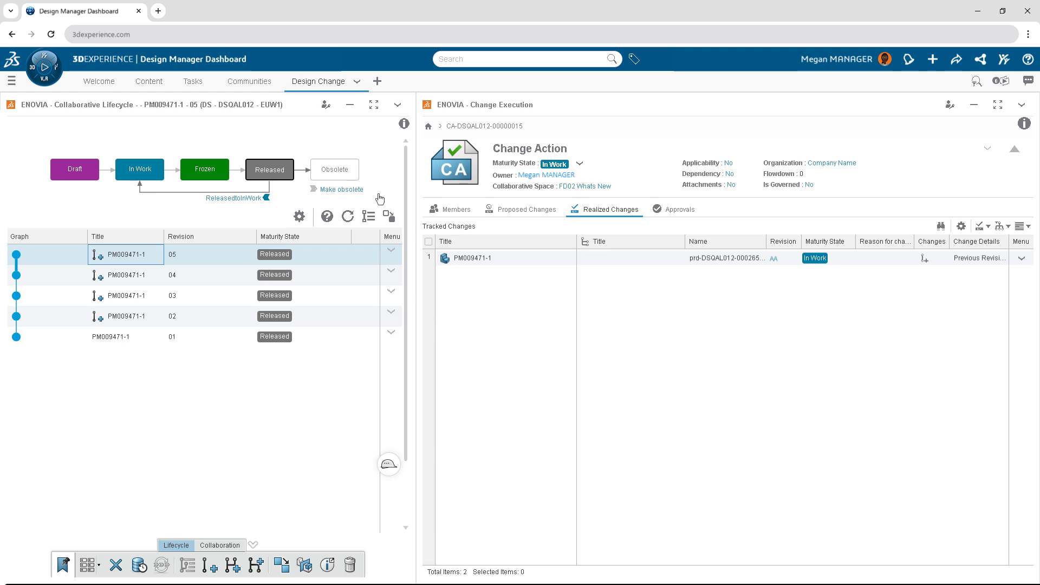
click(380, 199)
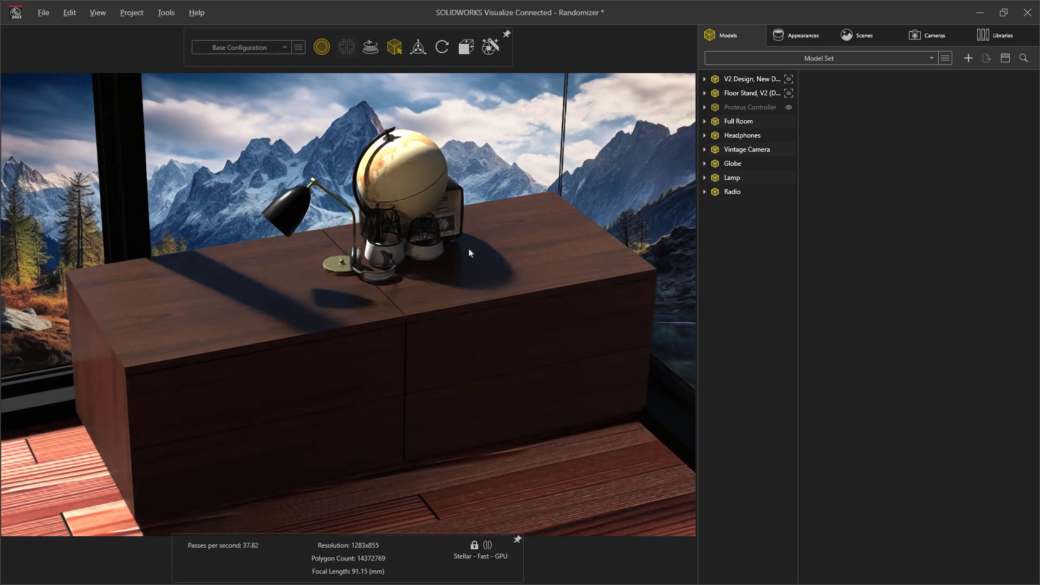
Randomize position and rotation of Headphones through Radio, with seed 13 and 45° Y rotation.
click(772, 138)
shift+click(769, 191)
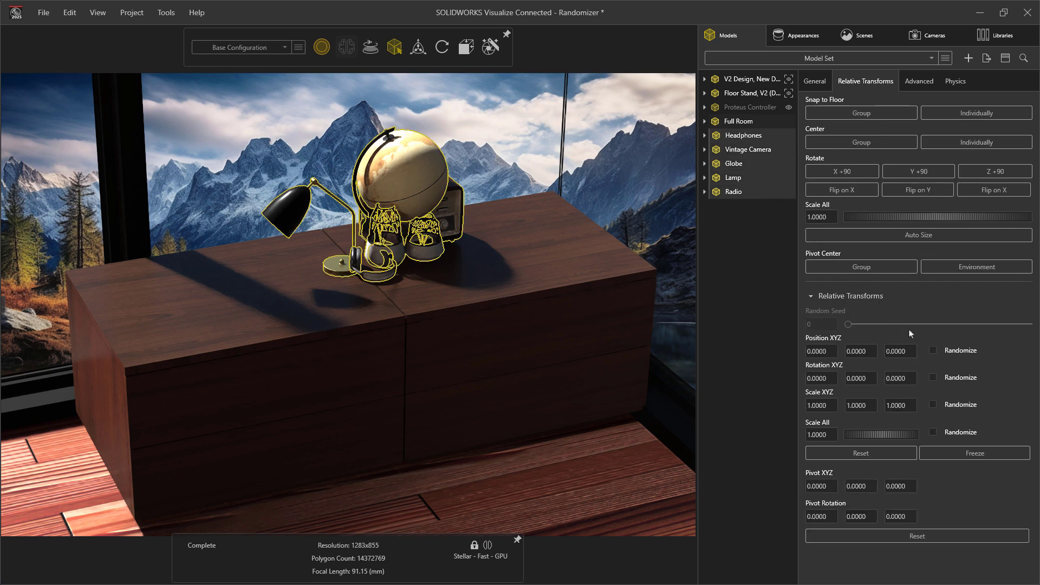
click(932, 350)
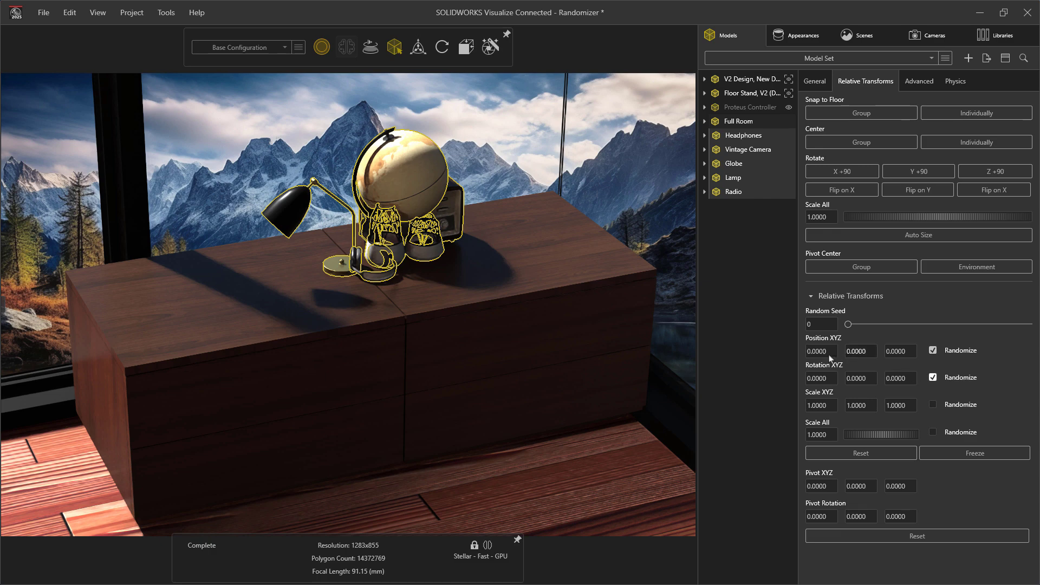
drag(817, 351, 908, 351)
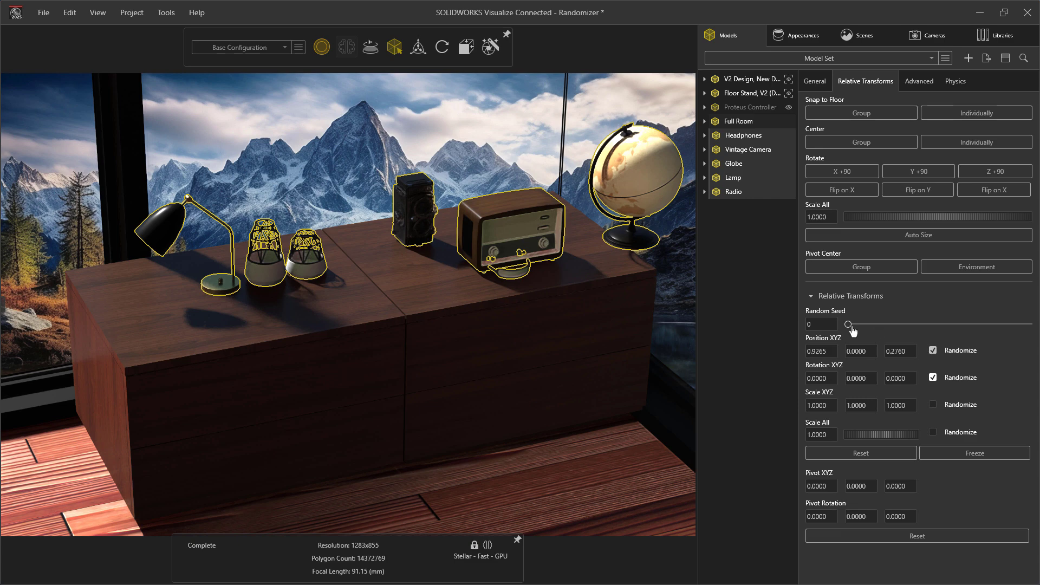
drag(850, 326, 873, 328)
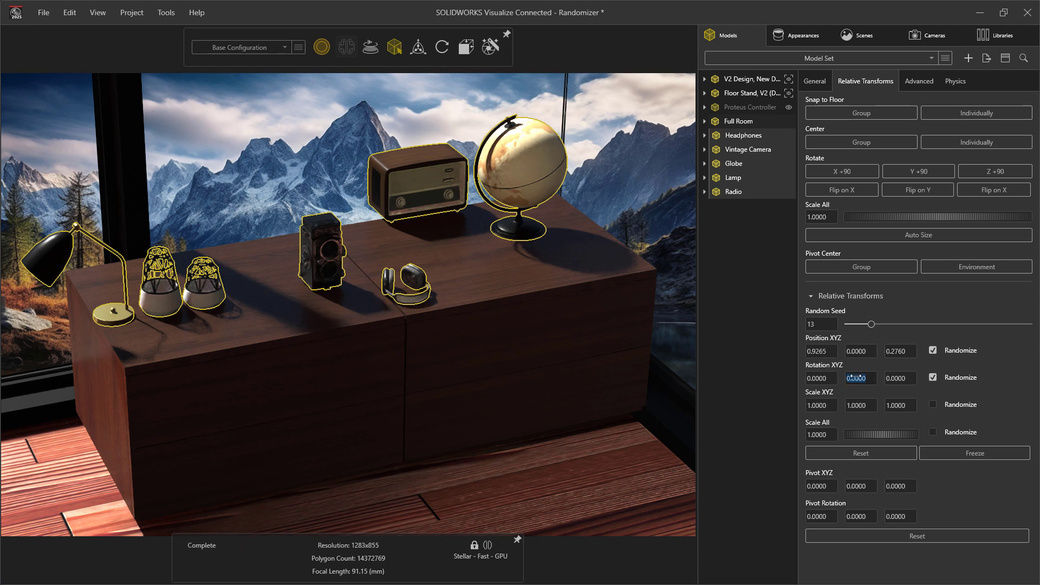
text(45)
key(Tab)
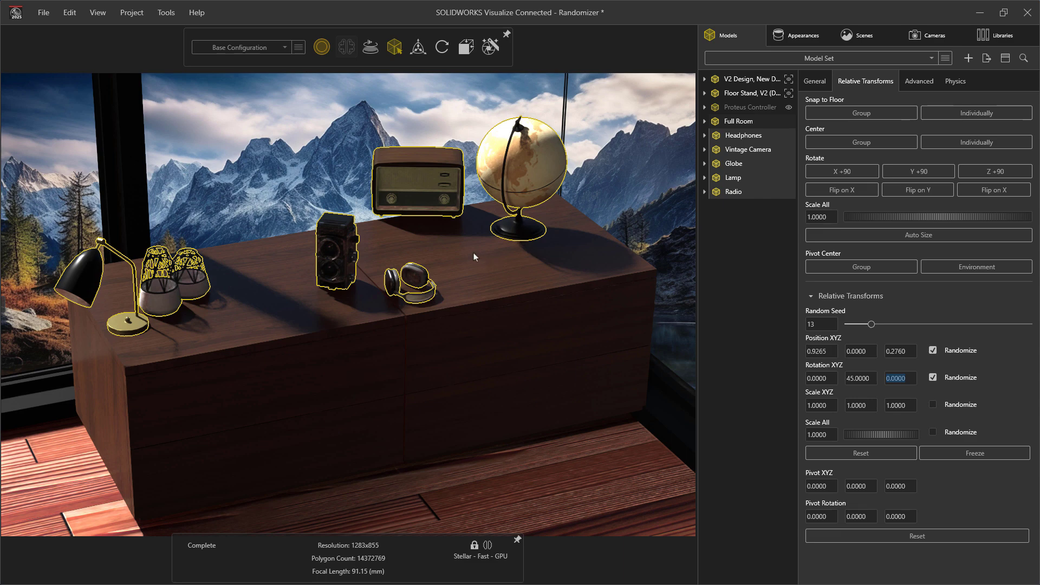
Drag the randomized desk props' Translate manipulator plane handle to reposition them on the cabinet top.
key(m)
mouse_move(413, 263)
mouse_down()
mouse_move(443, 278)
mouse_move(439, 265)
mouse_up()
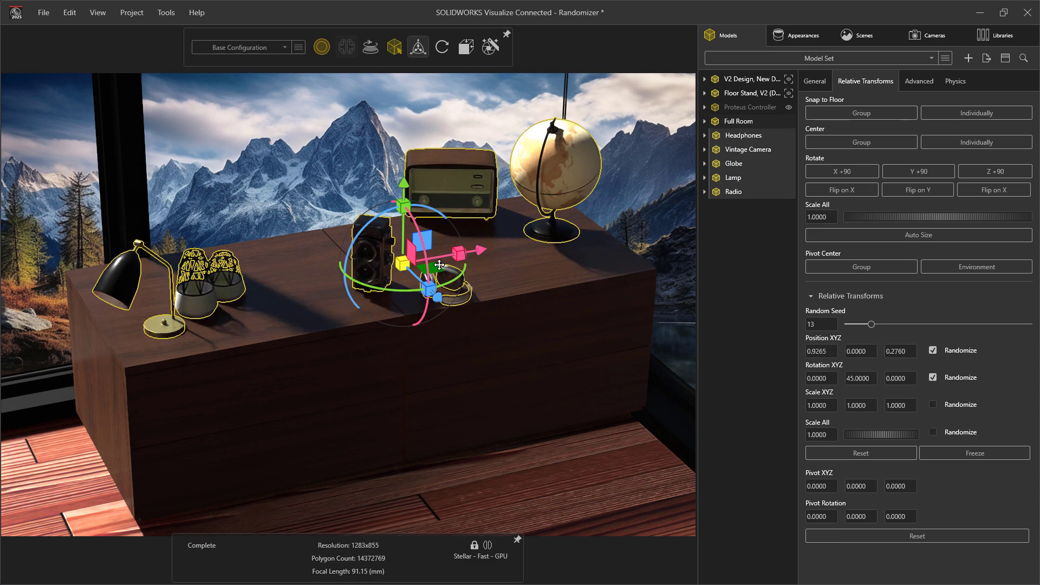